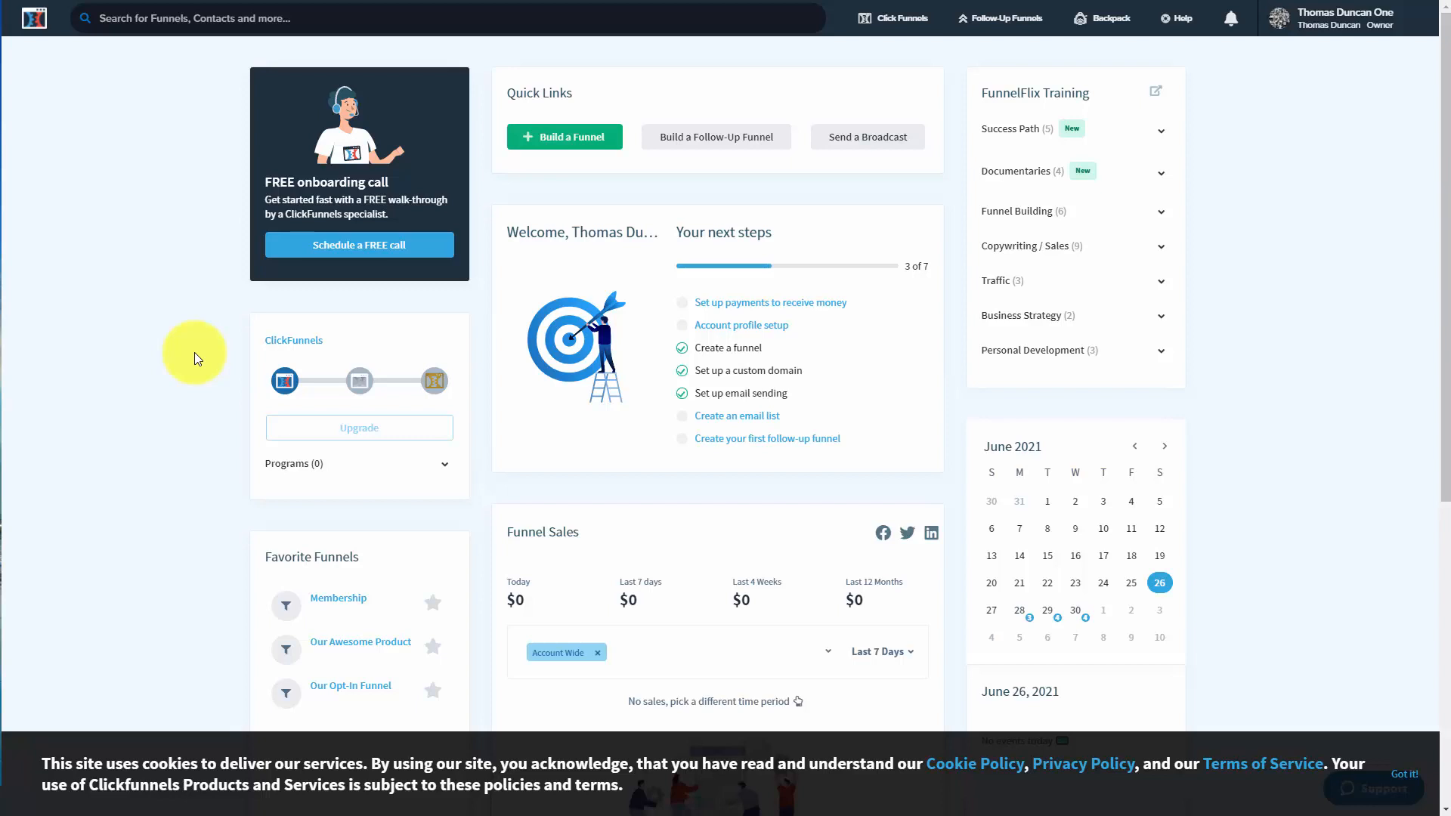
Open the account's integrations settings and start adding a new integration.
mouse_move(1321, 15)
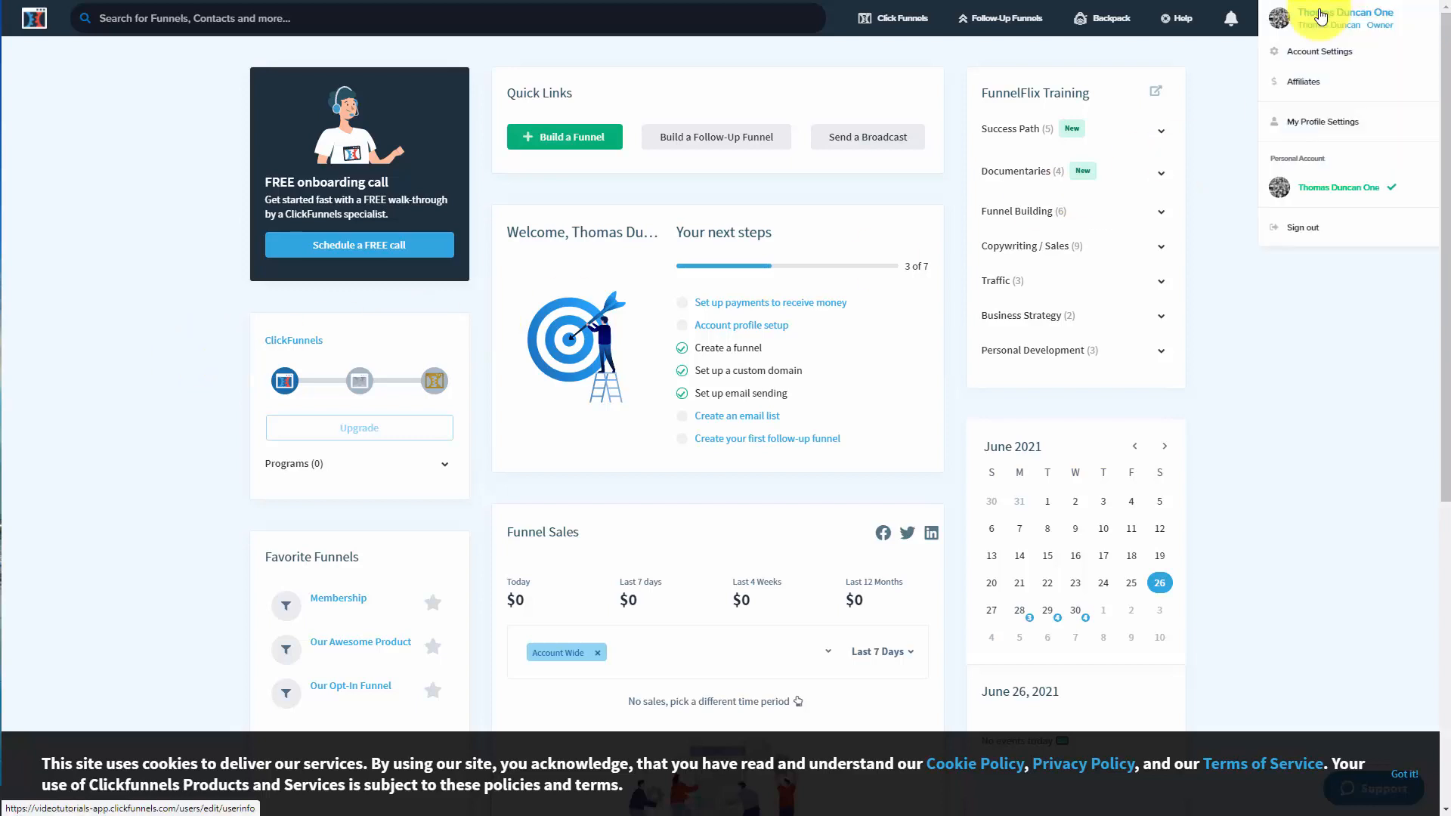
left_click(1321, 53)
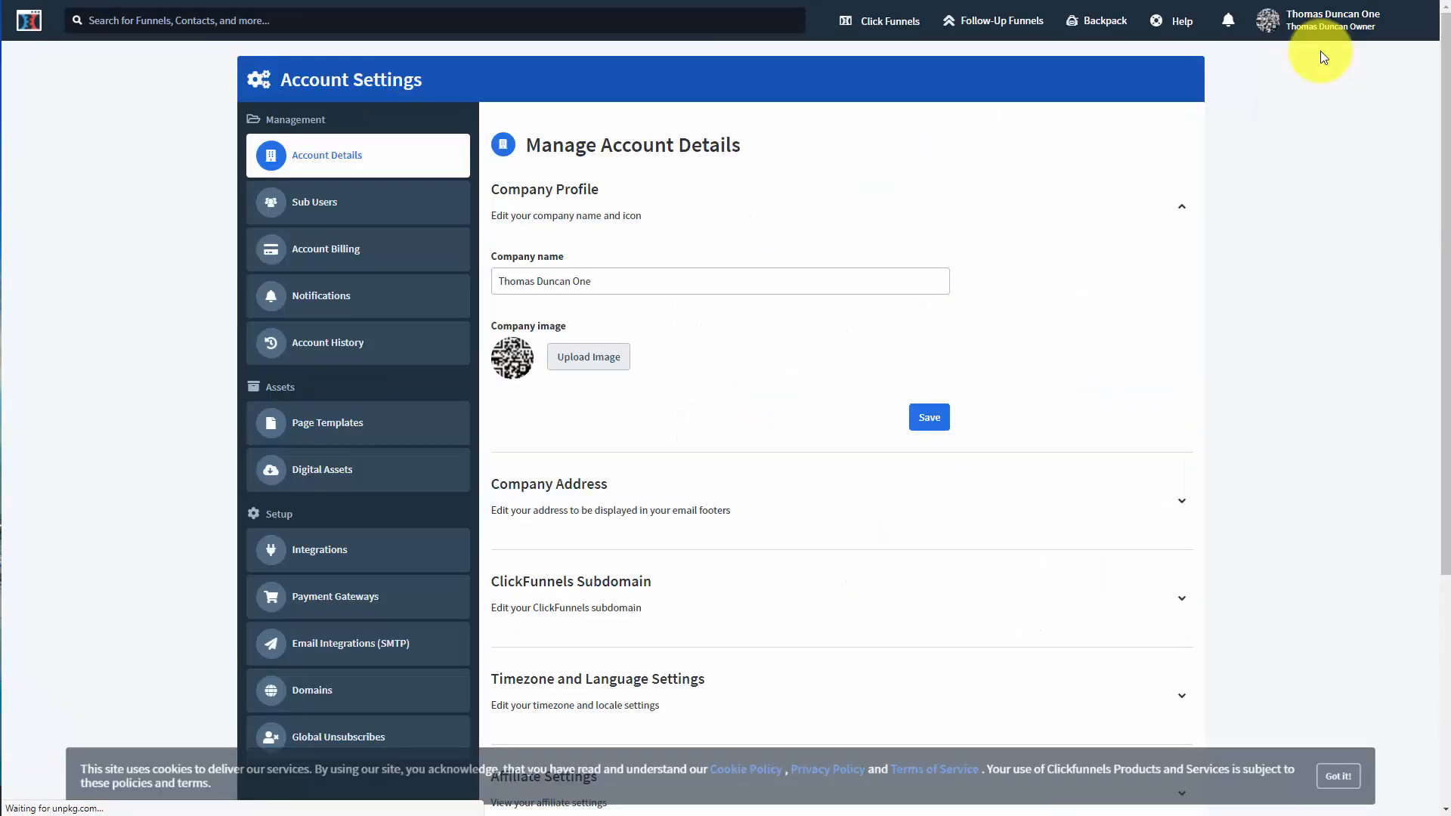
scroll(280, 408, "down", 2)
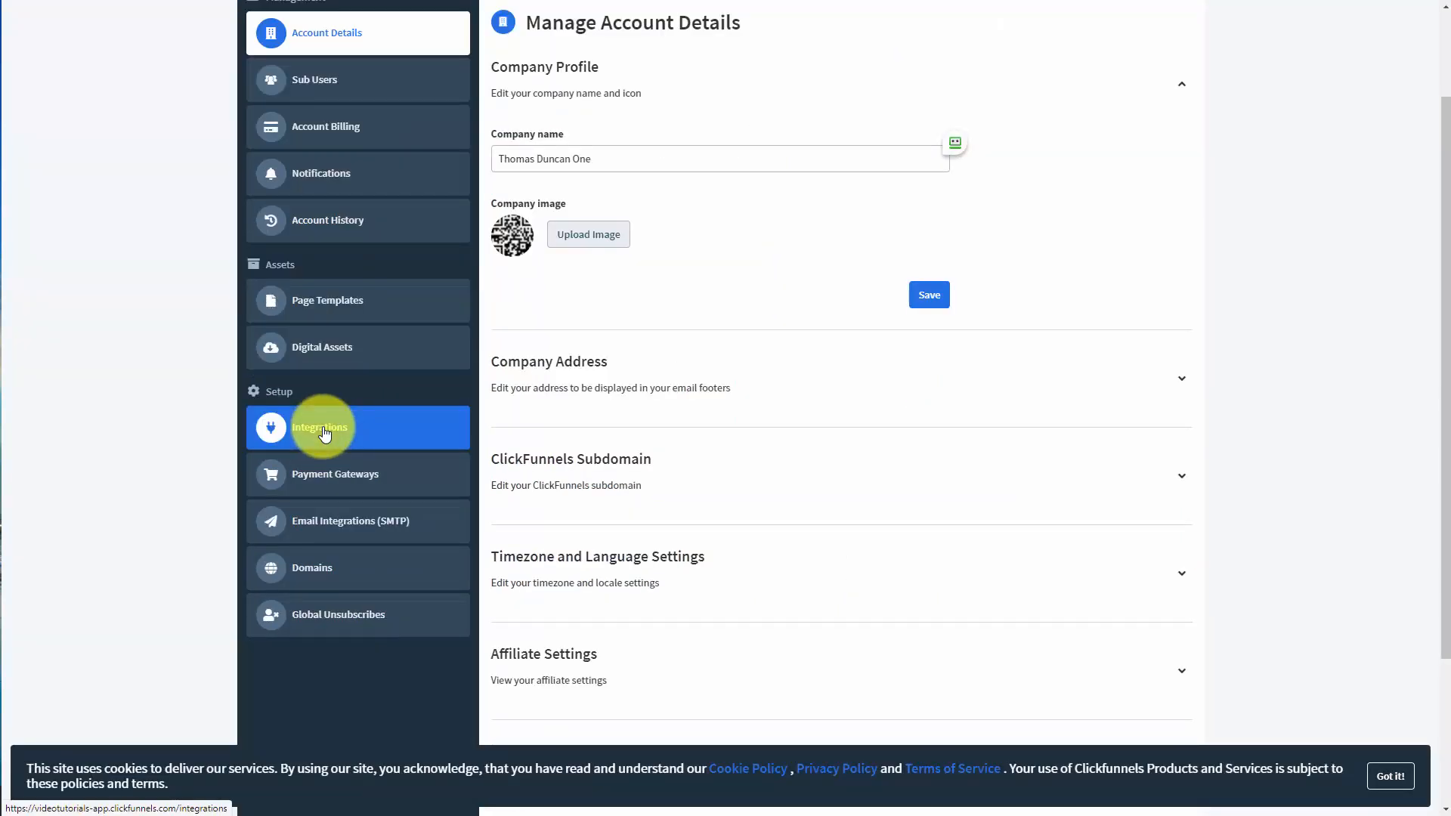
left_click(324, 431)
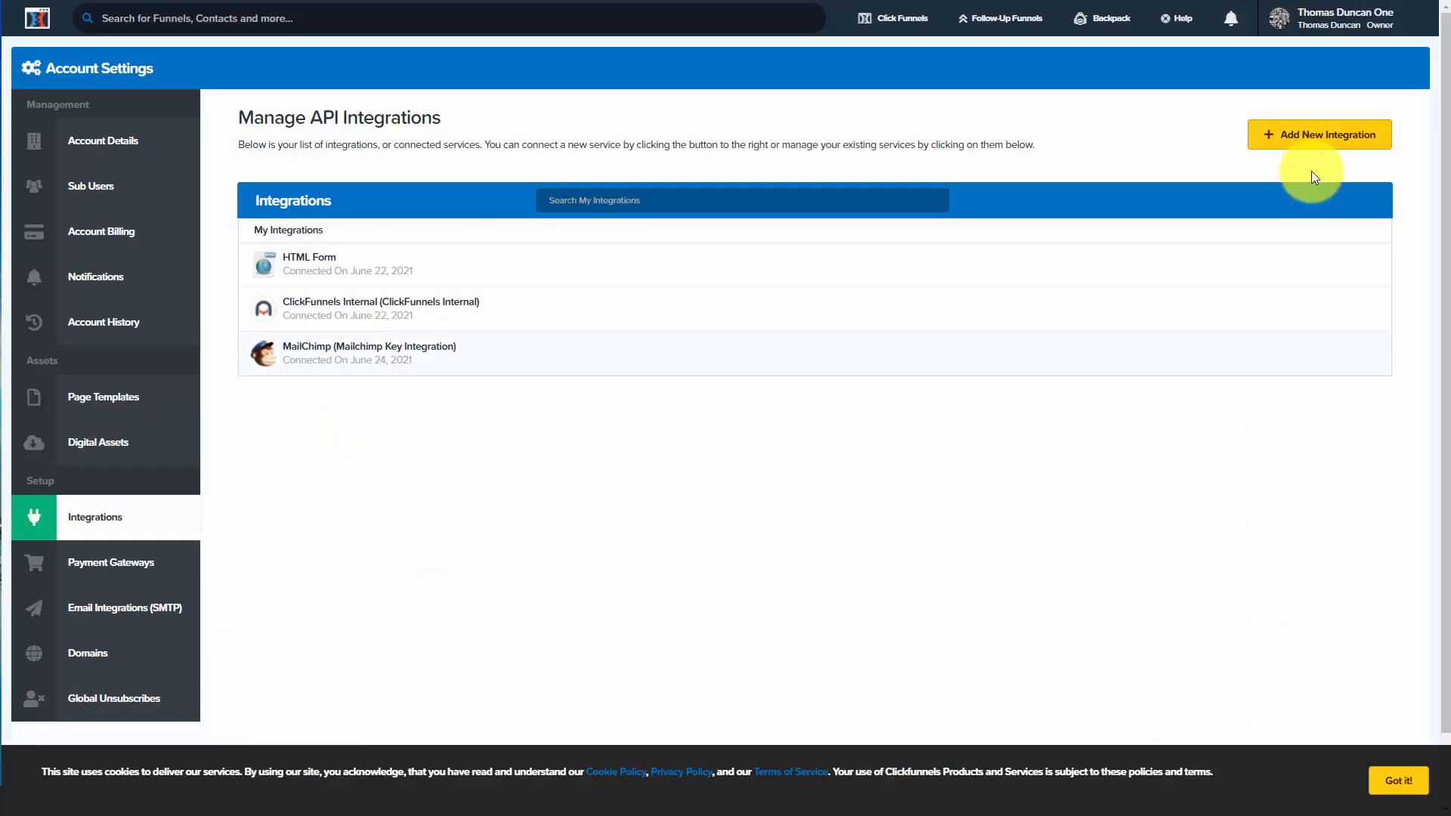
left_click(1284, 141)
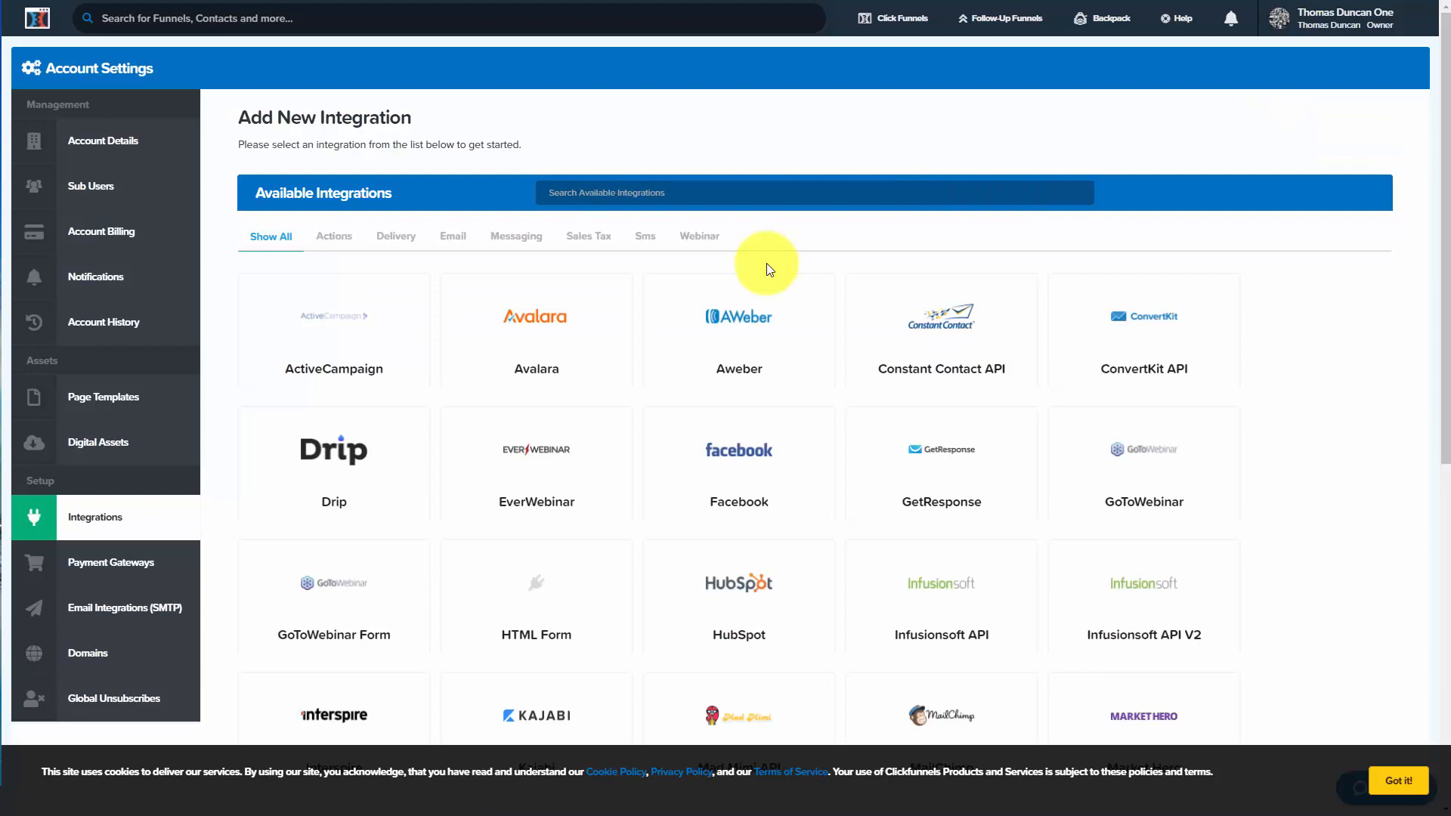
Browse the available integrations, filter them to email services and choose GetResponse.
scroll(768, 269, "down", 5)
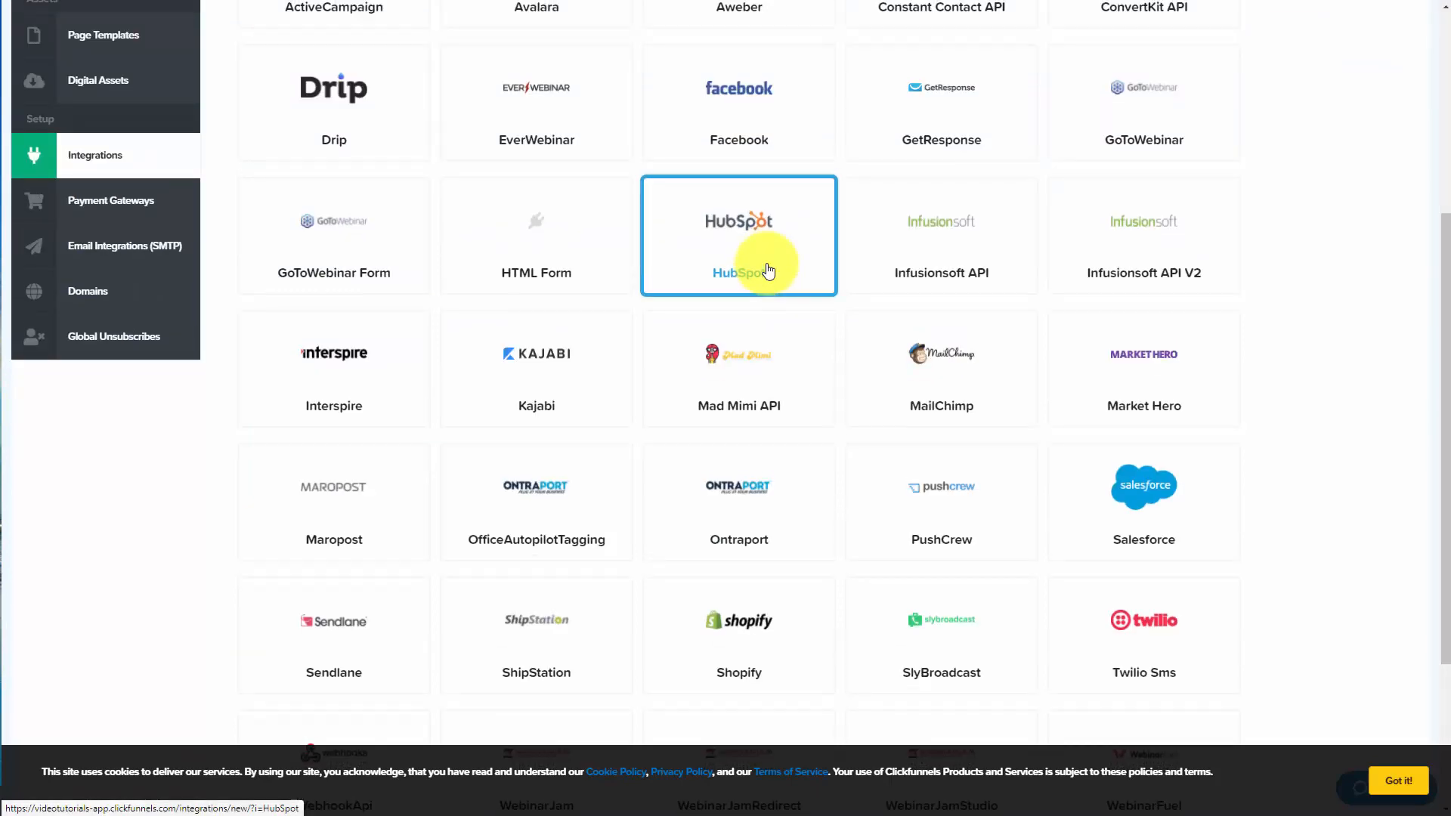
scroll(768, 269, "up", 5)
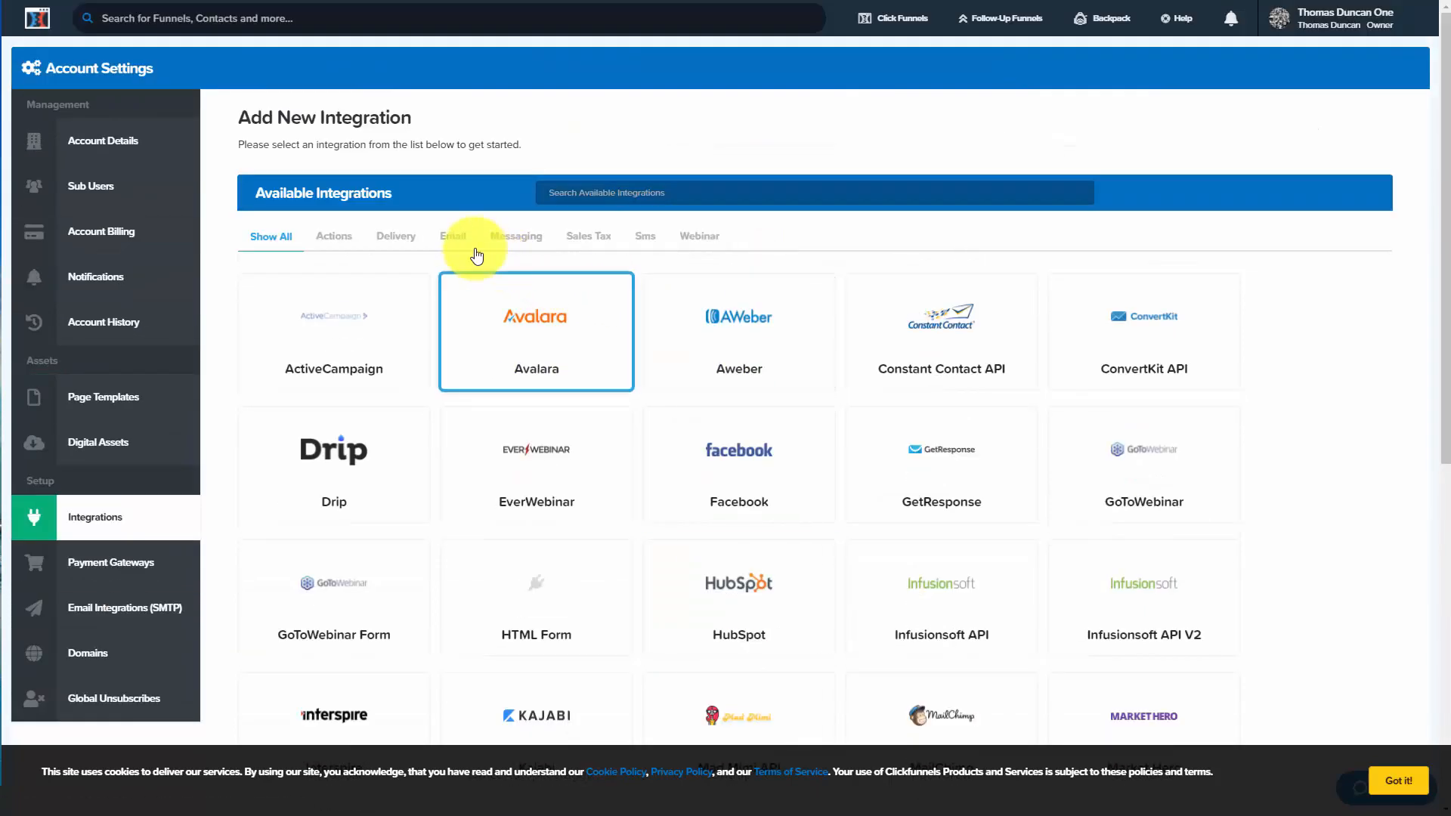
left_click(454, 238)
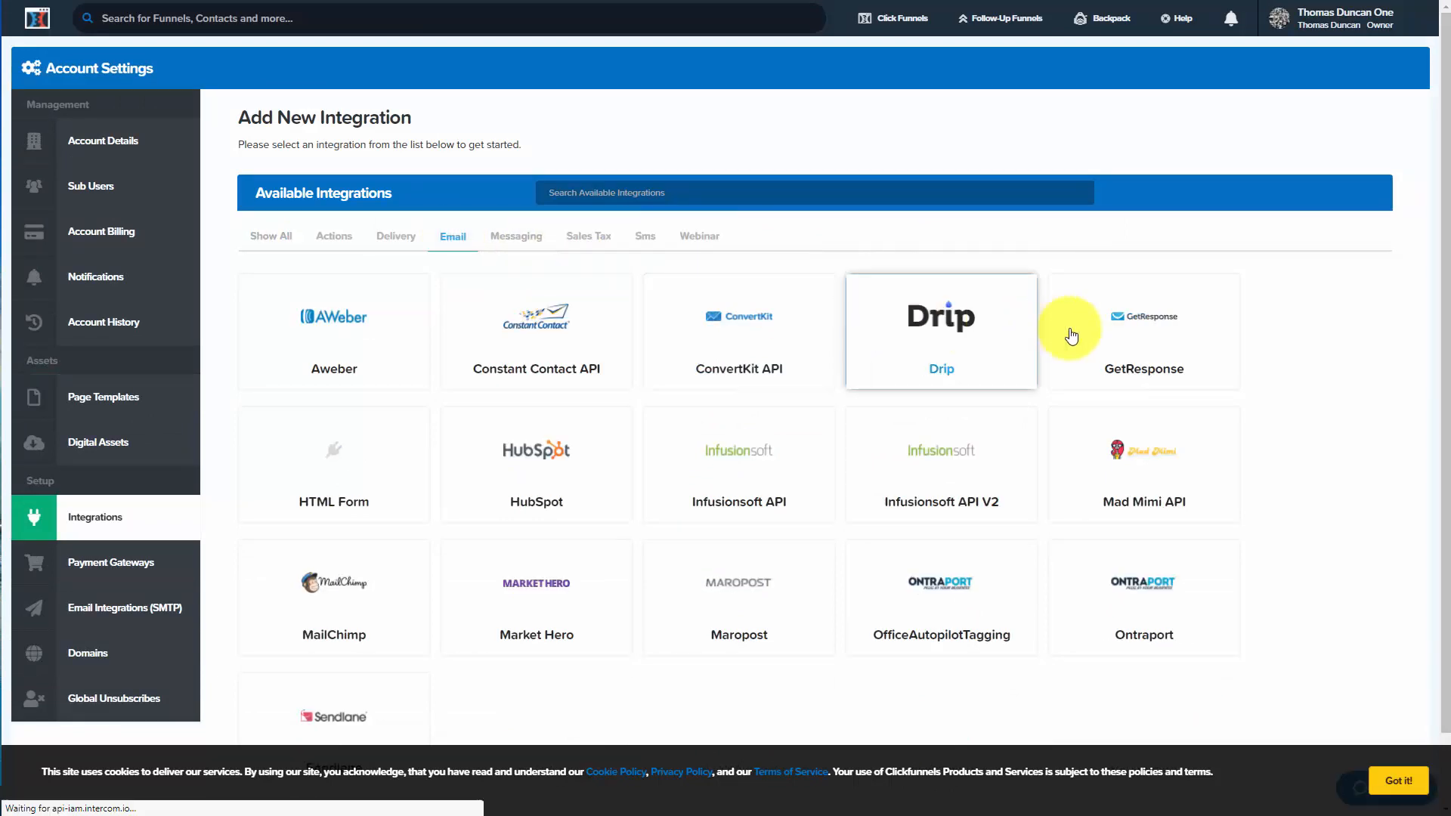
left_click(1143, 341)
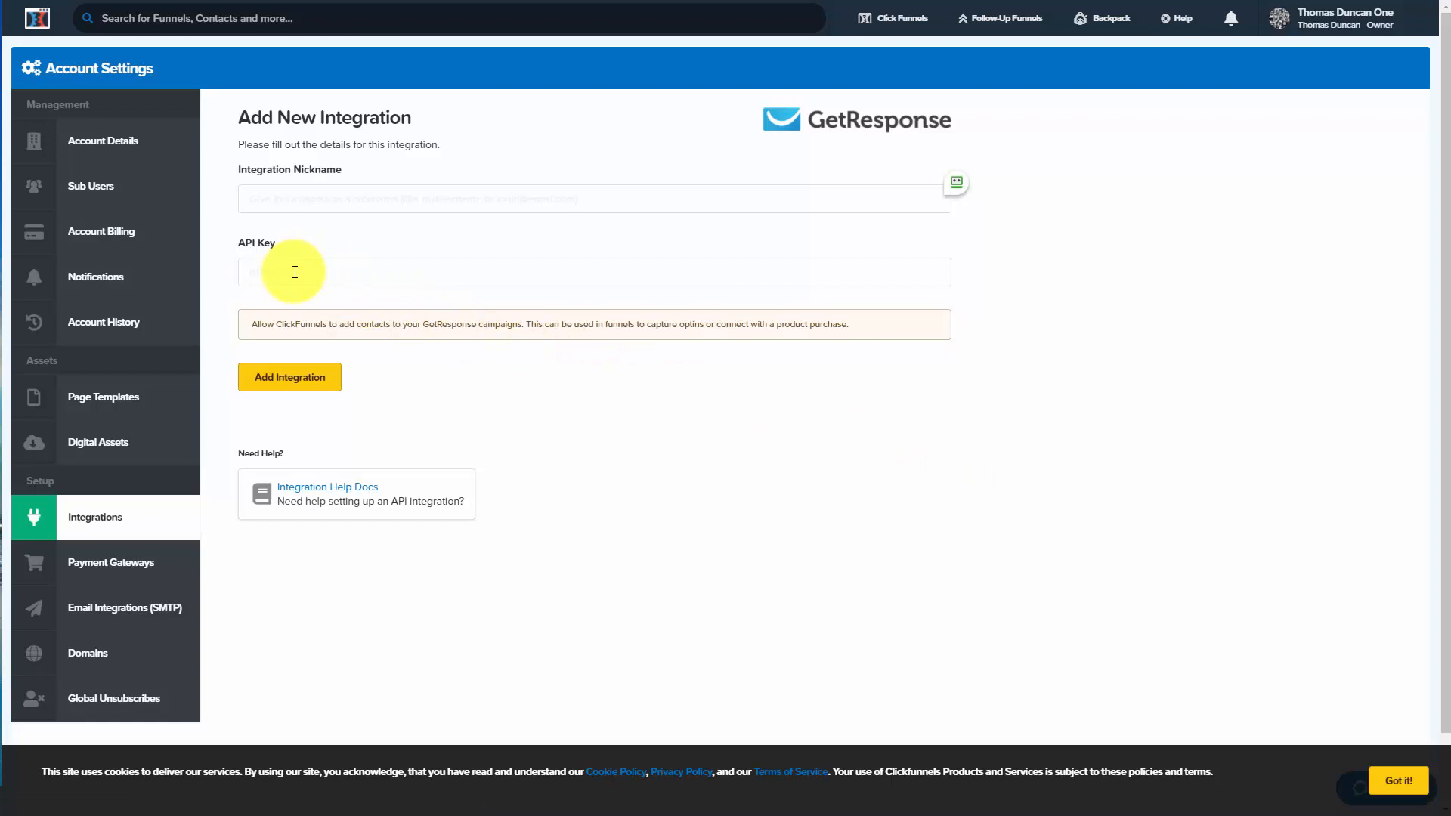
Nickname the integration Getresponse, enter the GetResponse API key and add the integration.
left_click(330, 198)
type("Getresponse")
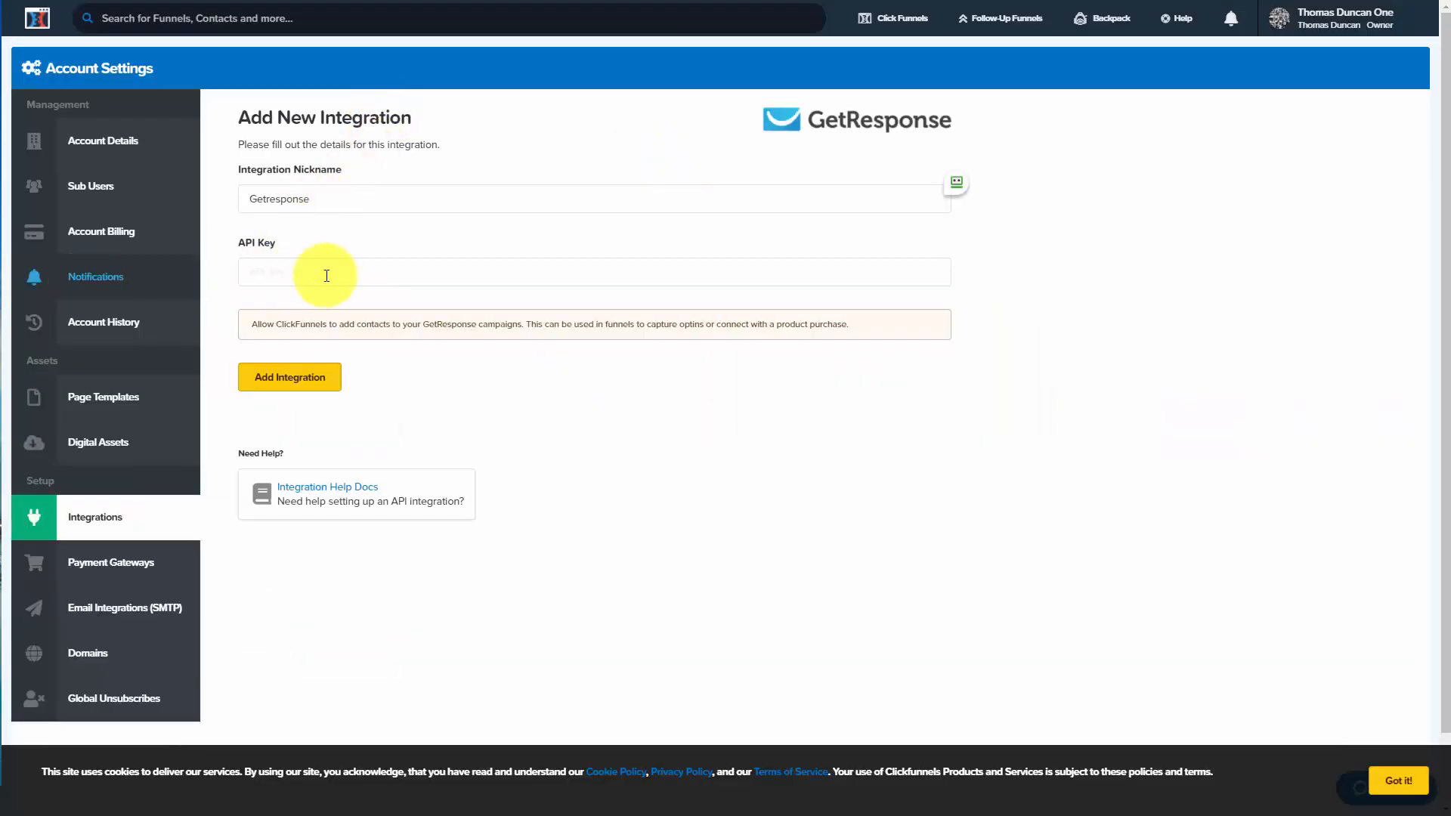
left_click(347, 276)
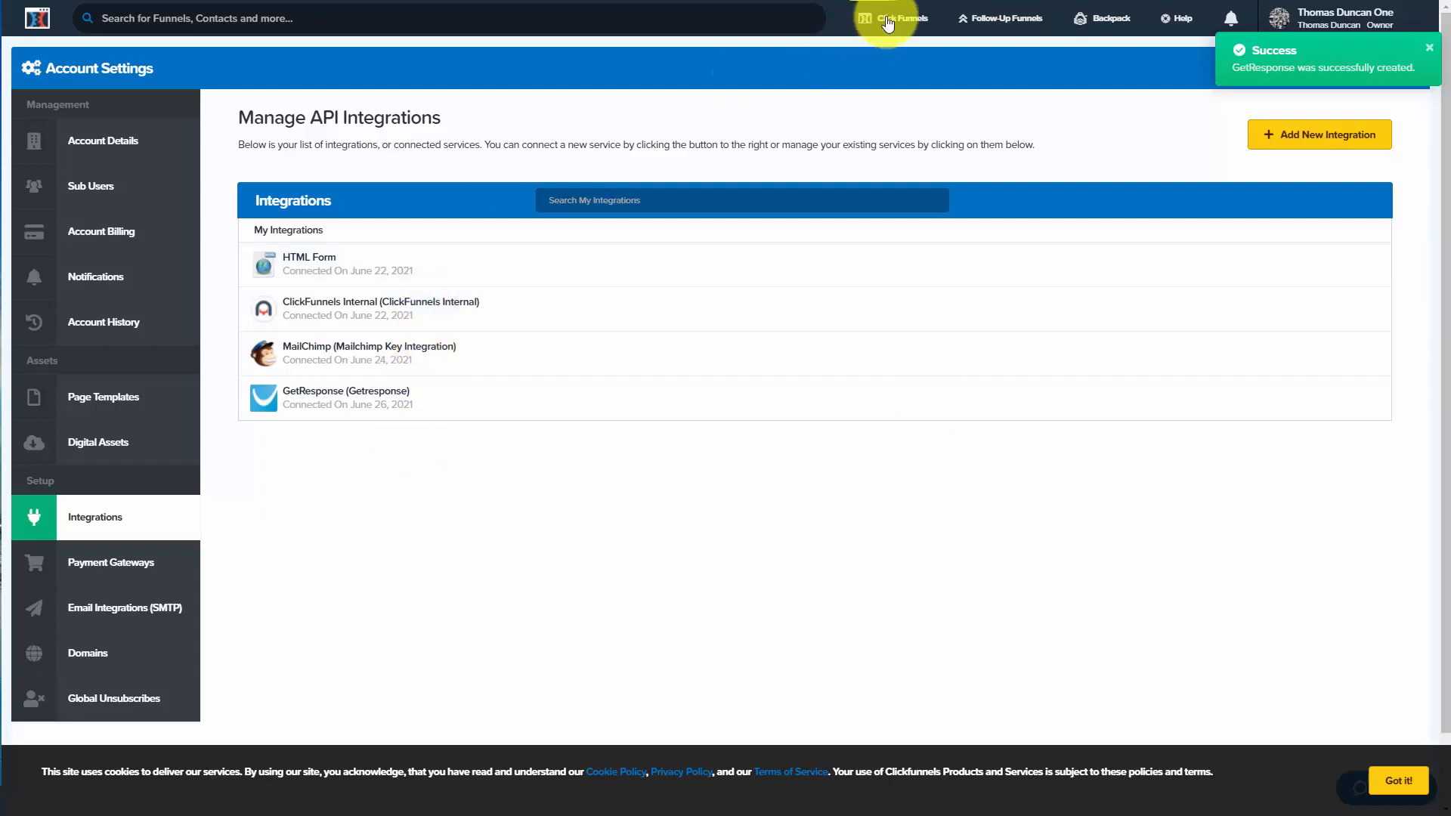
Build a new Sales Funnel for selling a product and name it Video Tutorials Product.
mouse_move(888, 25)
left_click(888, 55)
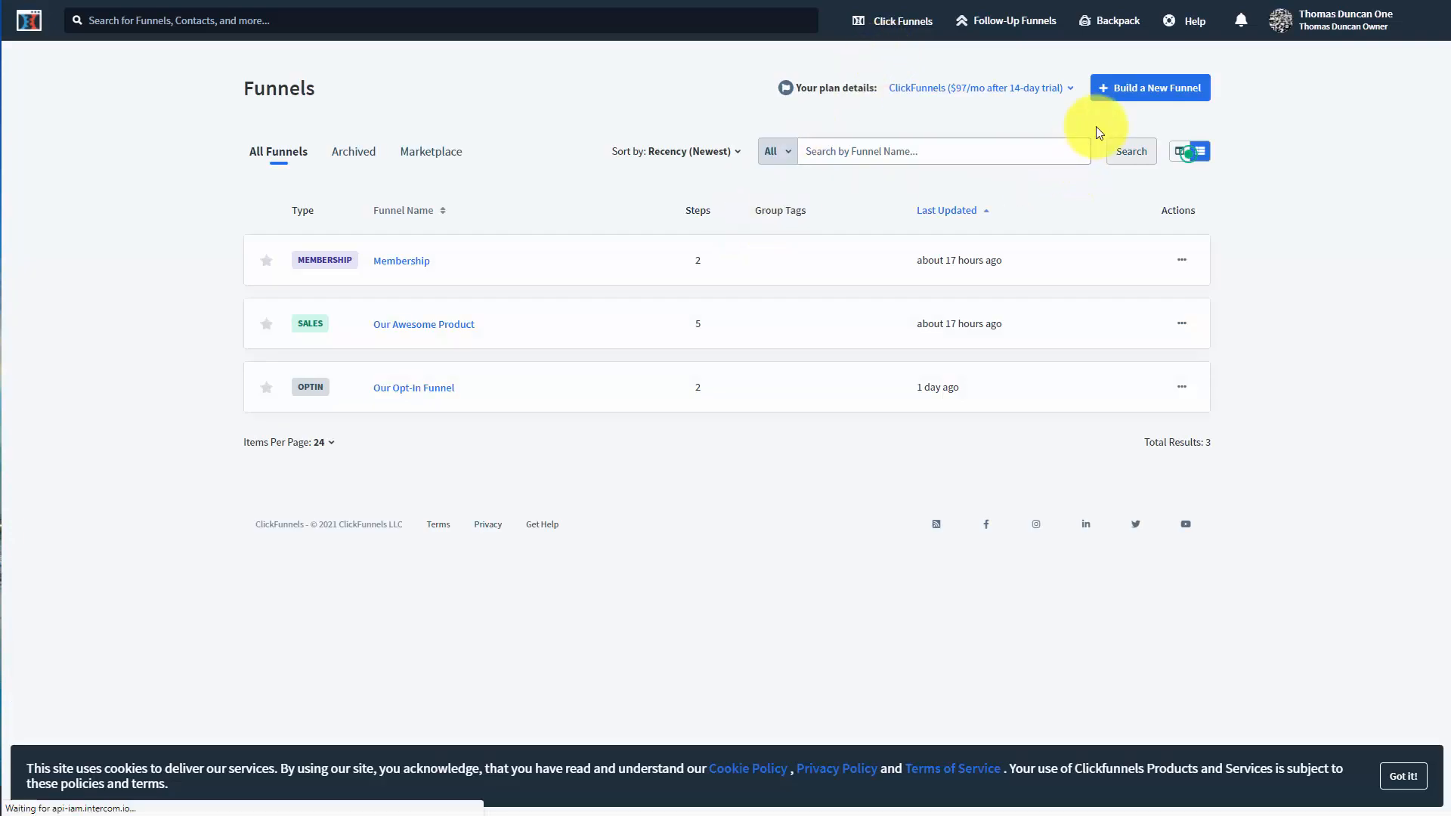
left_click(1133, 90)
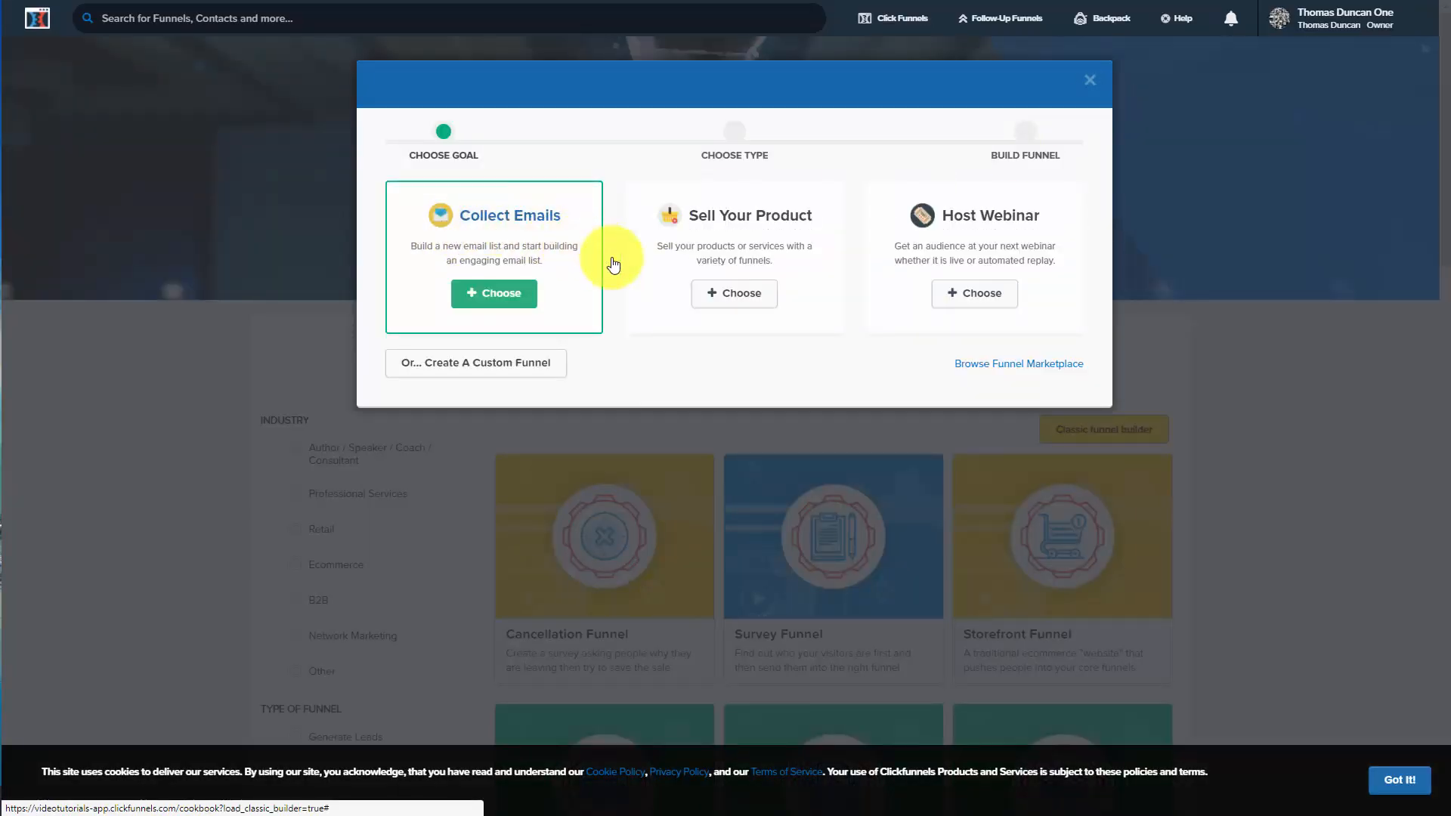
left_click(728, 296)
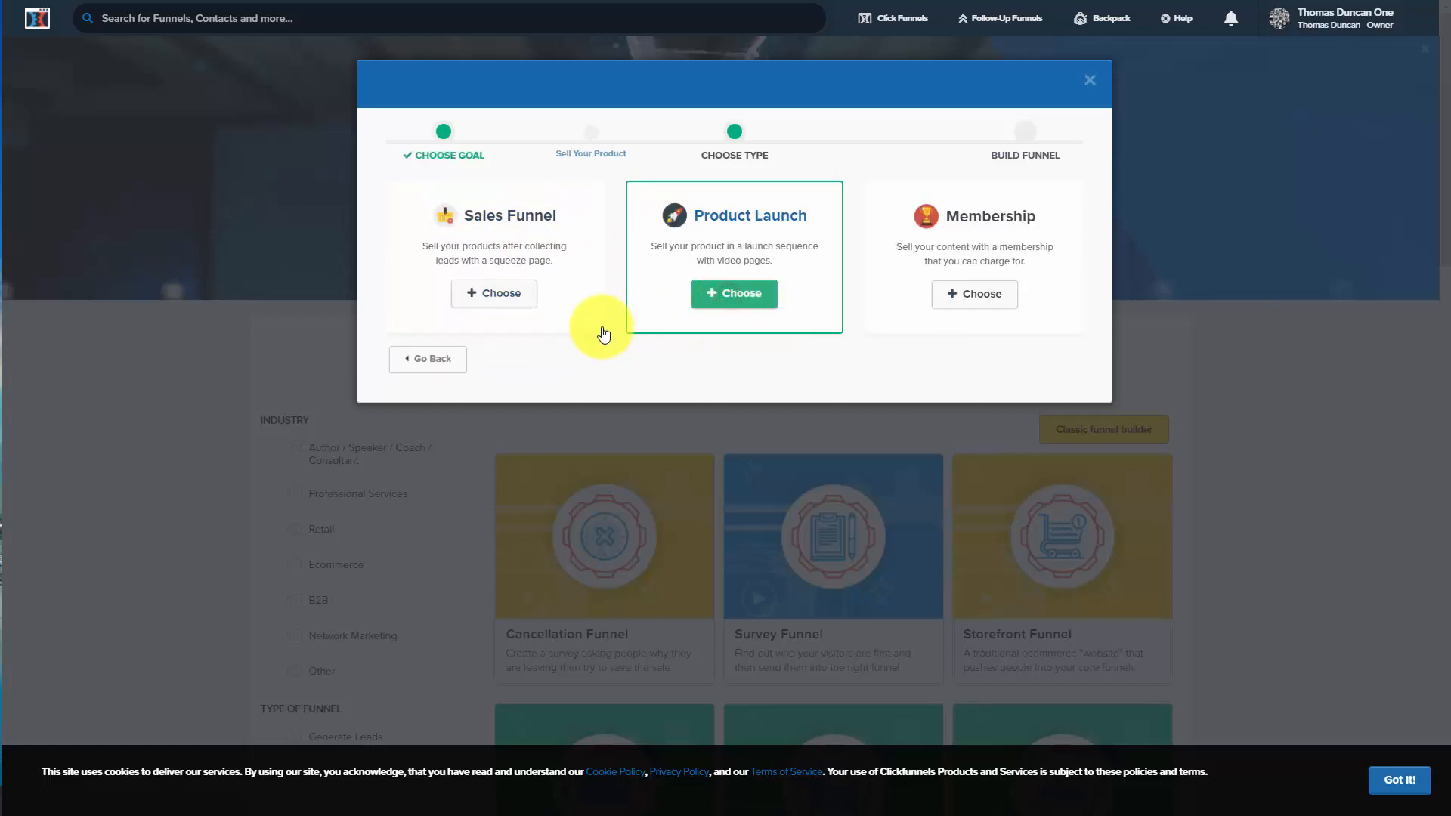
left_click(503, 295)
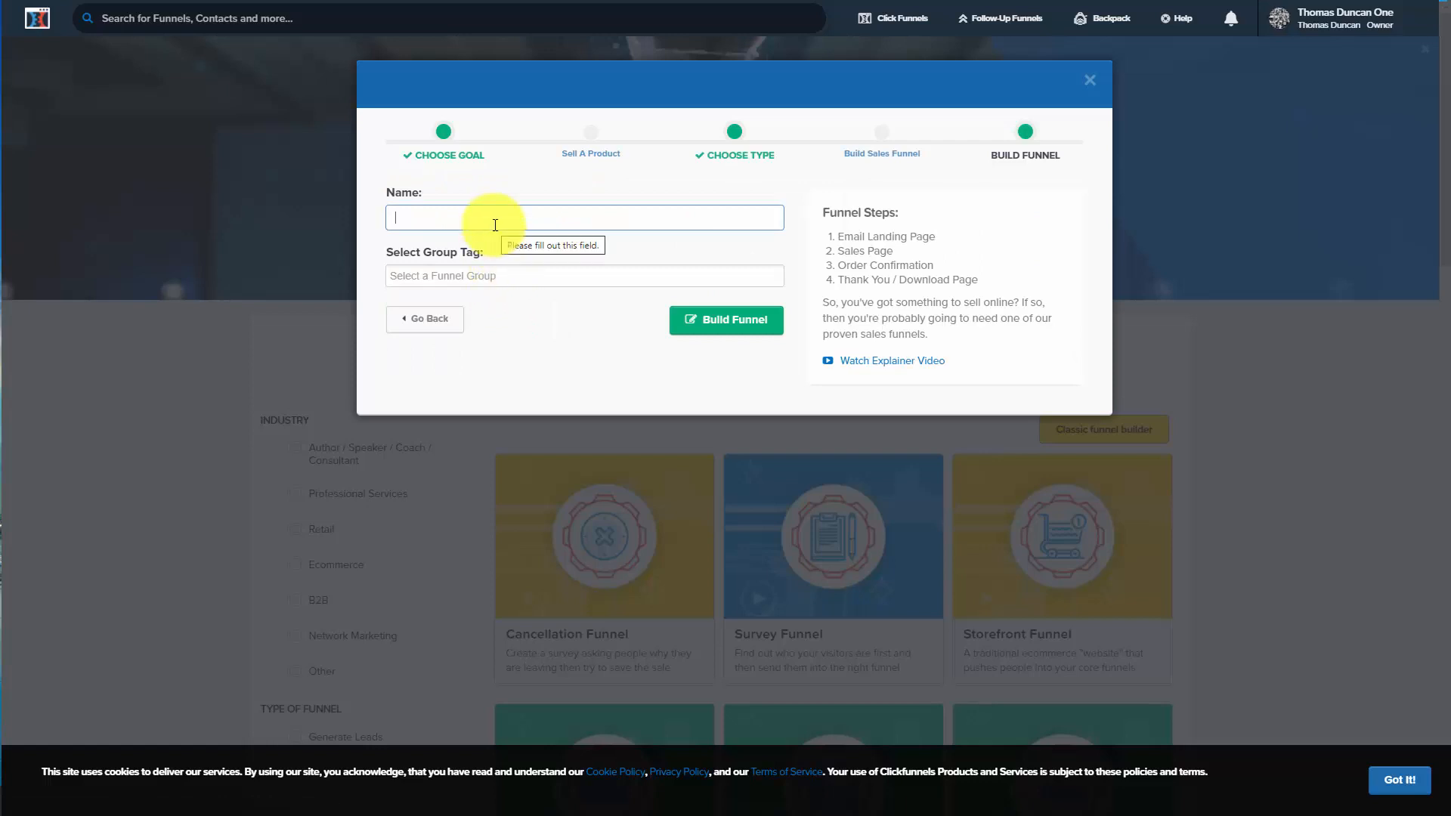
type("Video Tutorials Product")
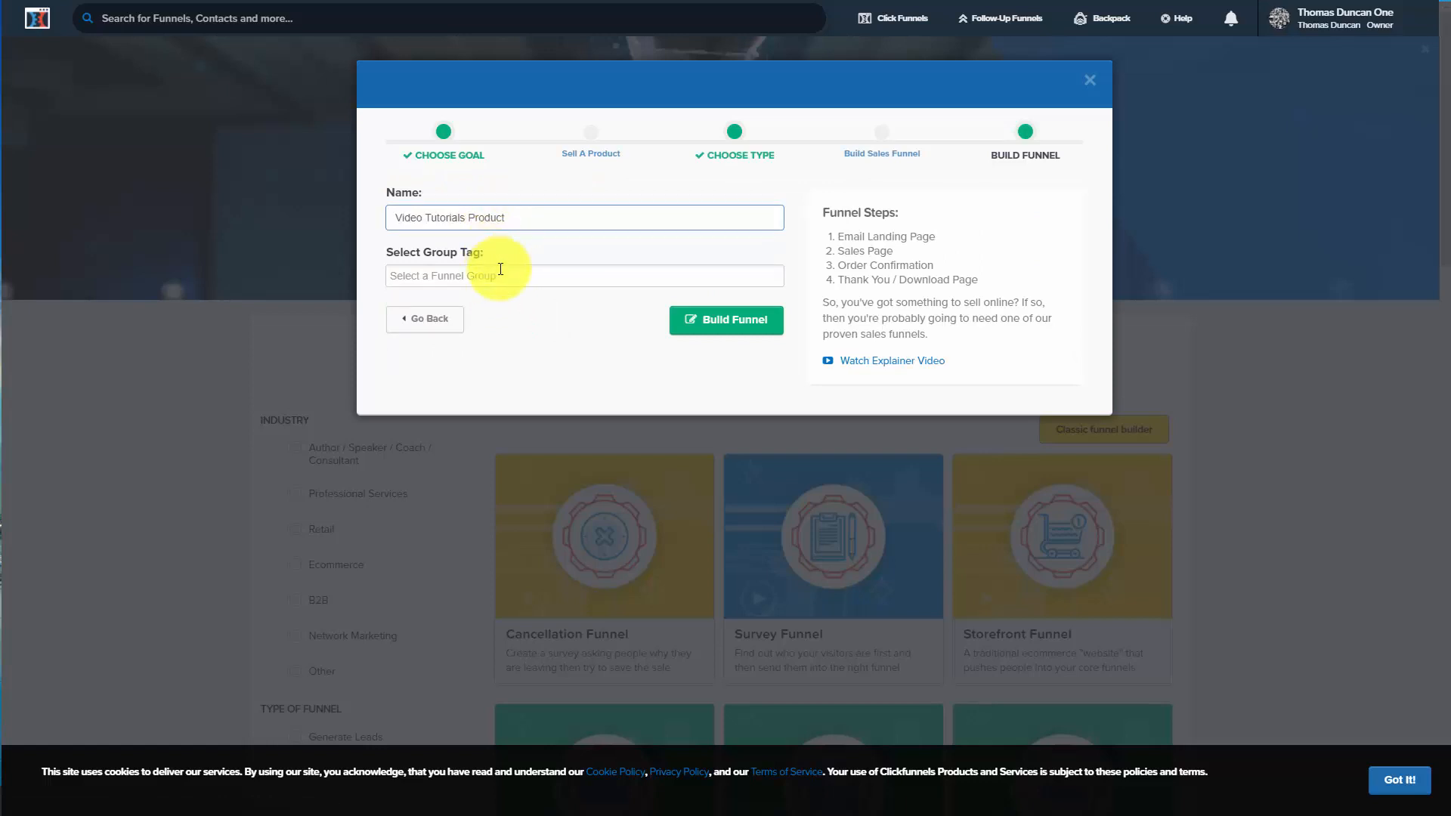
left_click(713, 323)
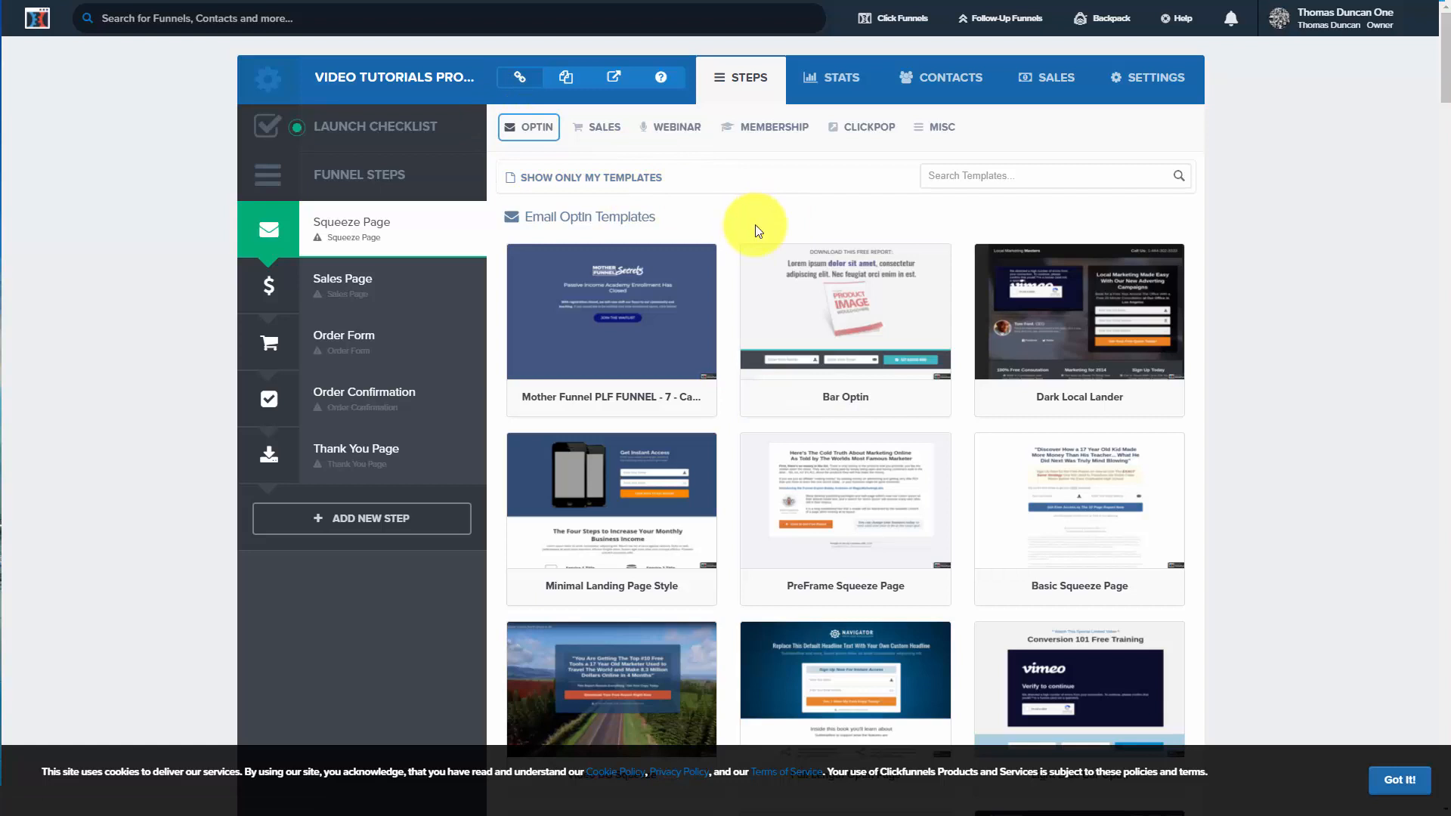
Browse the email optin templates and apply the Video BG Squeeze template to the funnel's squeeze page.
scroll(758, 232, "down", 5)
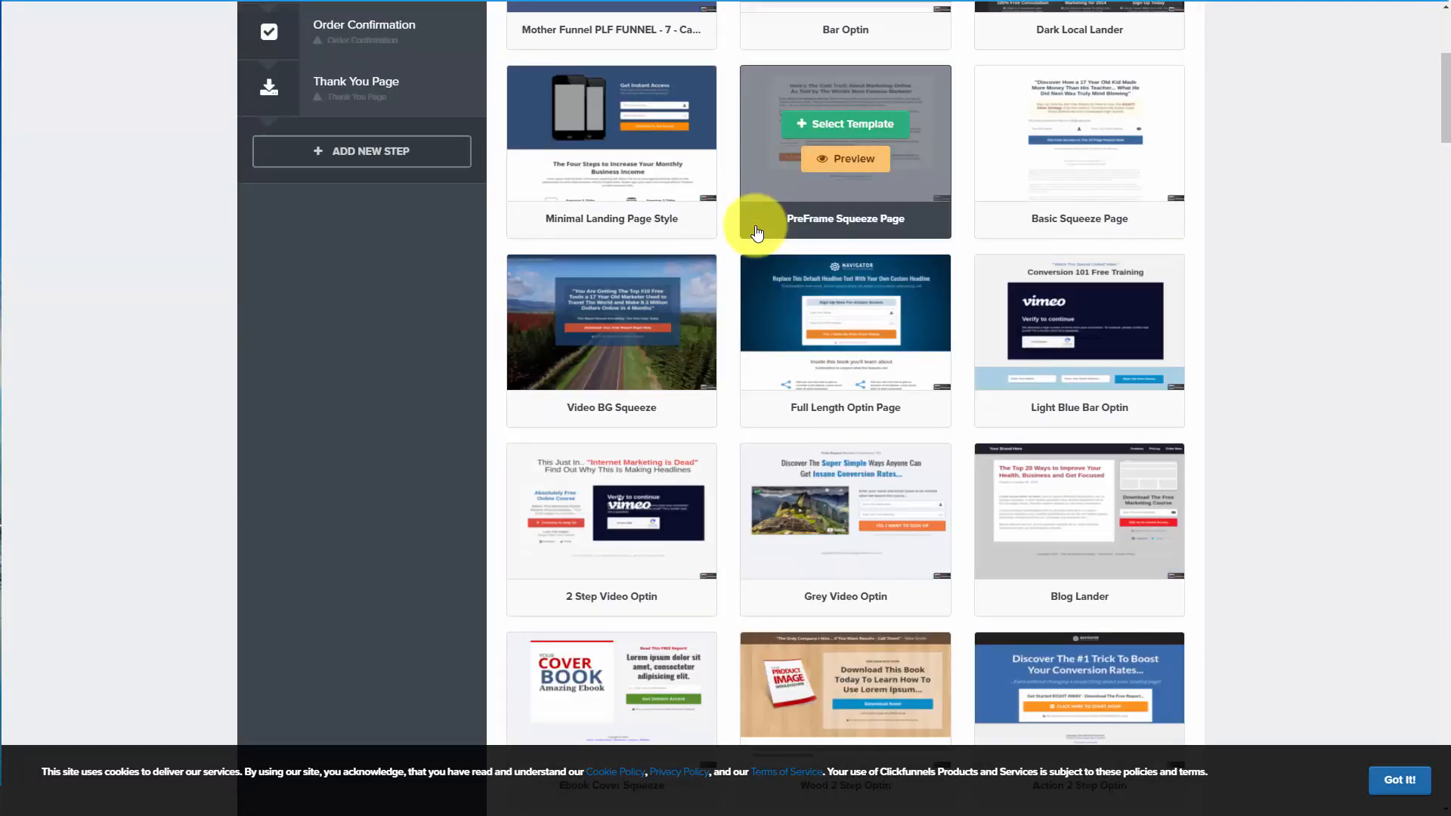
scroll(756, 234, "up", 2)
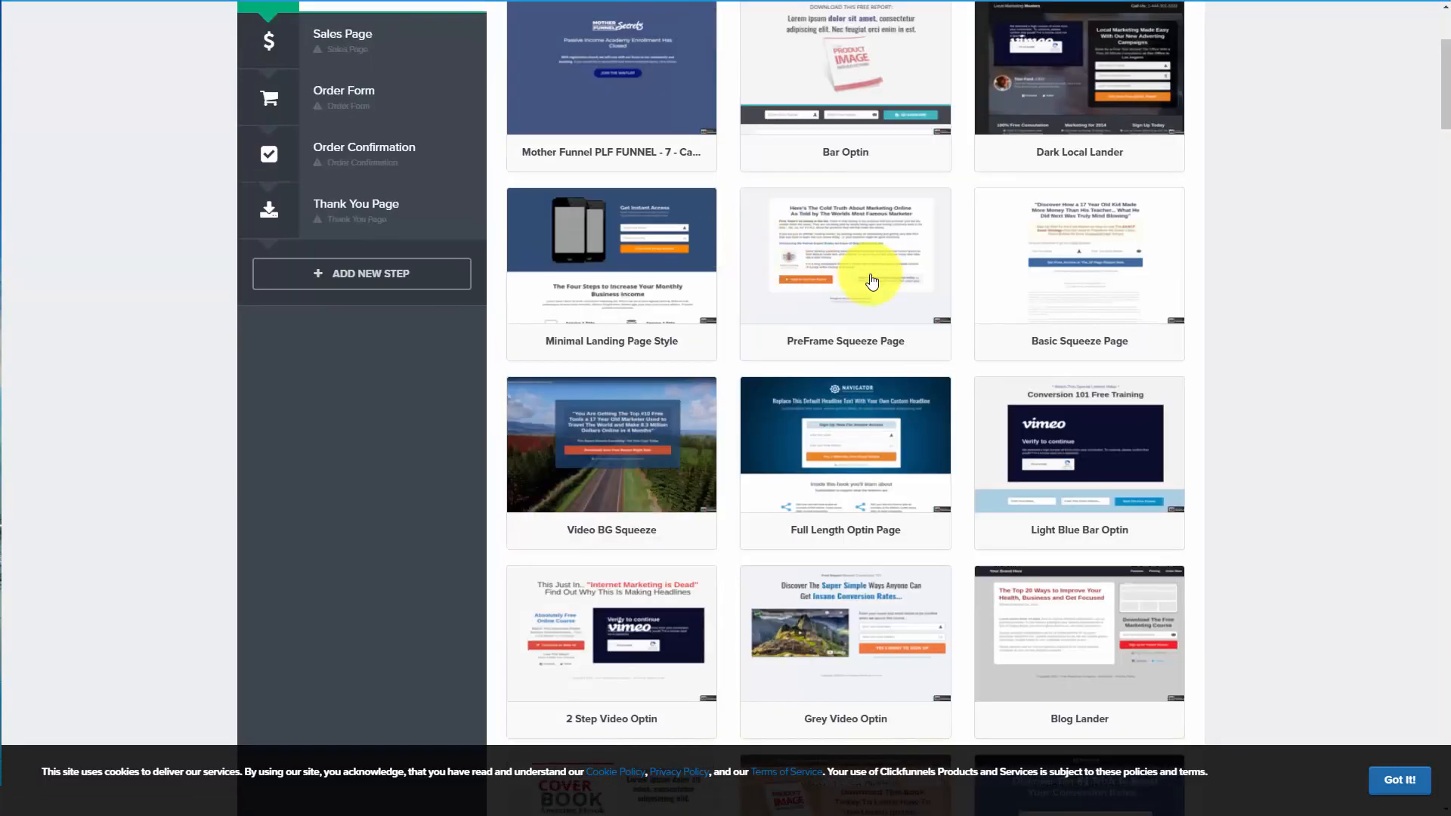
mouse_move(837, 252)
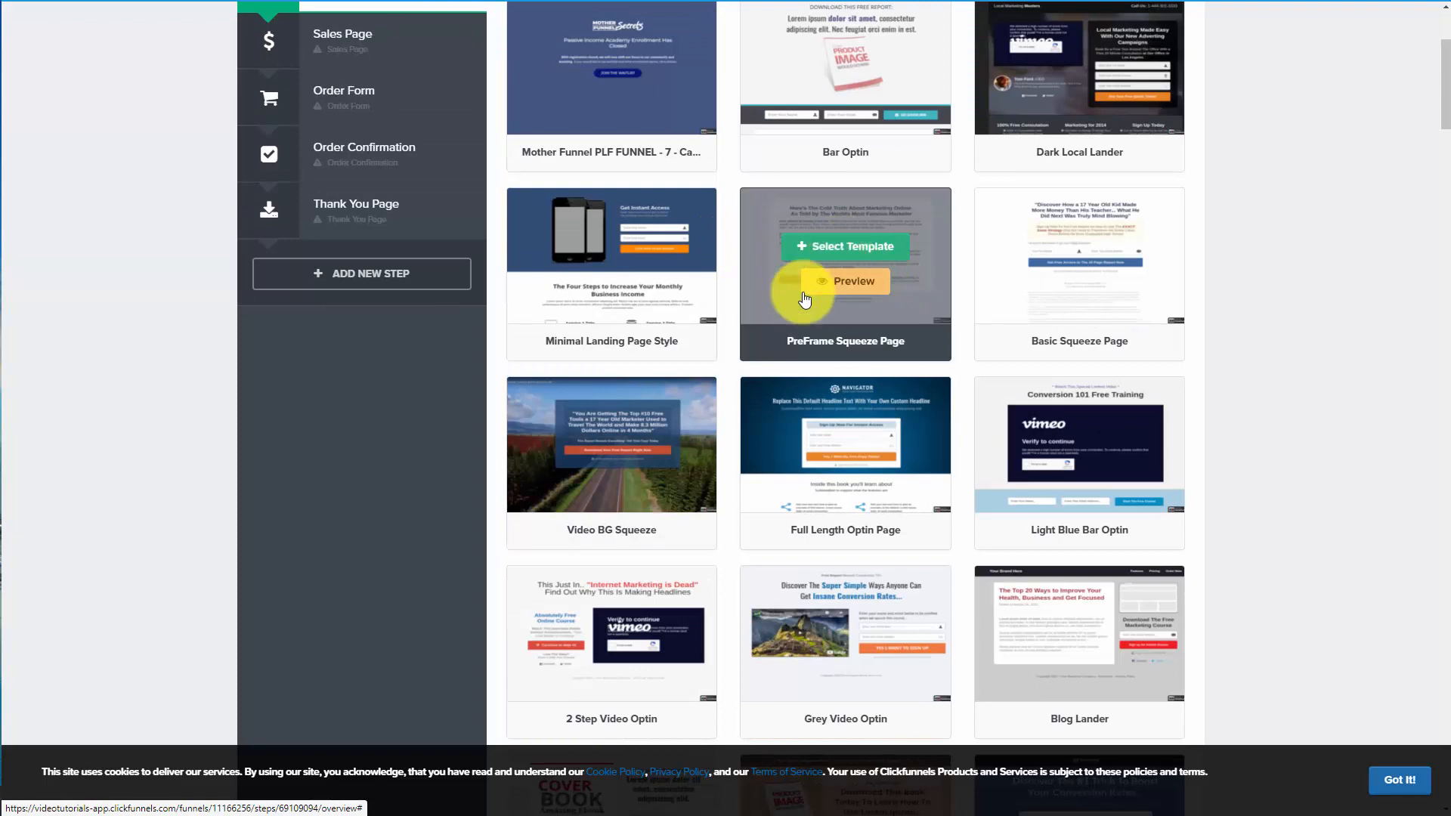
left_click(630, 438)
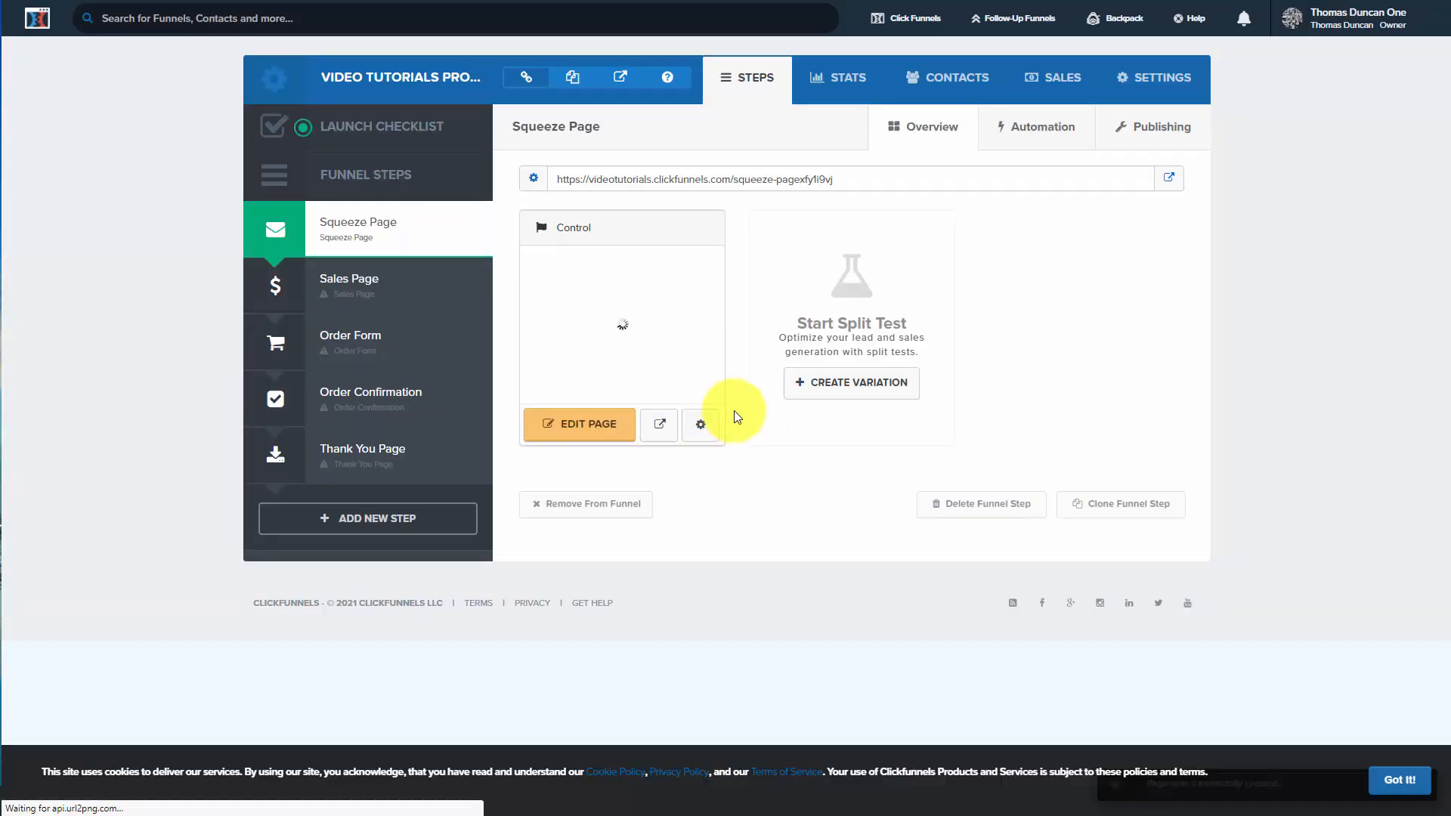
Edit the squeeze page and replace its headline with "Learn How to Create Awesome Video Tutorials to Use In Your Business".
left_click(589, 437)
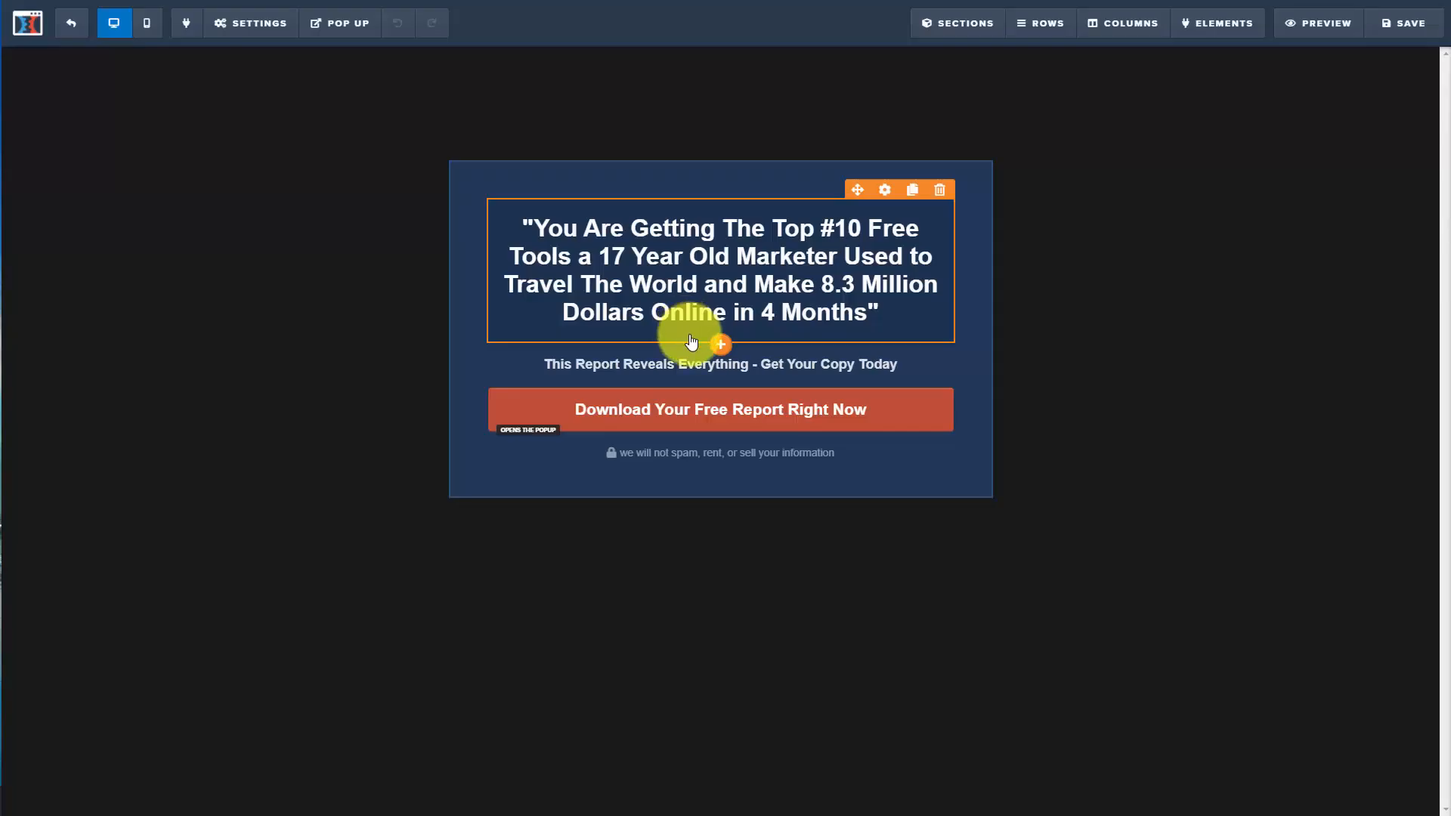
left_click(630, 269)
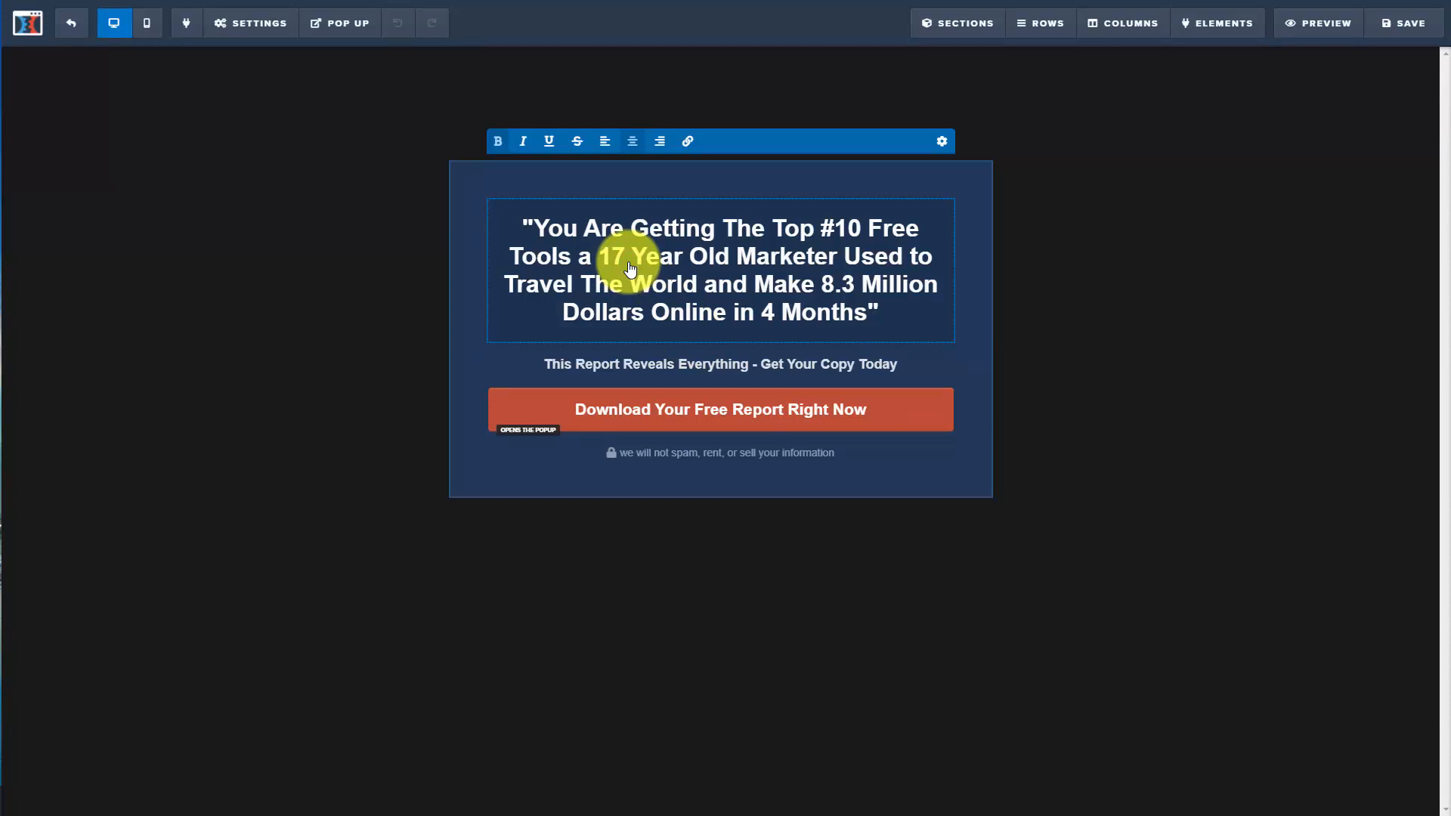
key("ctrl+a")
type("\"Learn How to Create Awesome Video Tutorials to Use In Your Business\"")
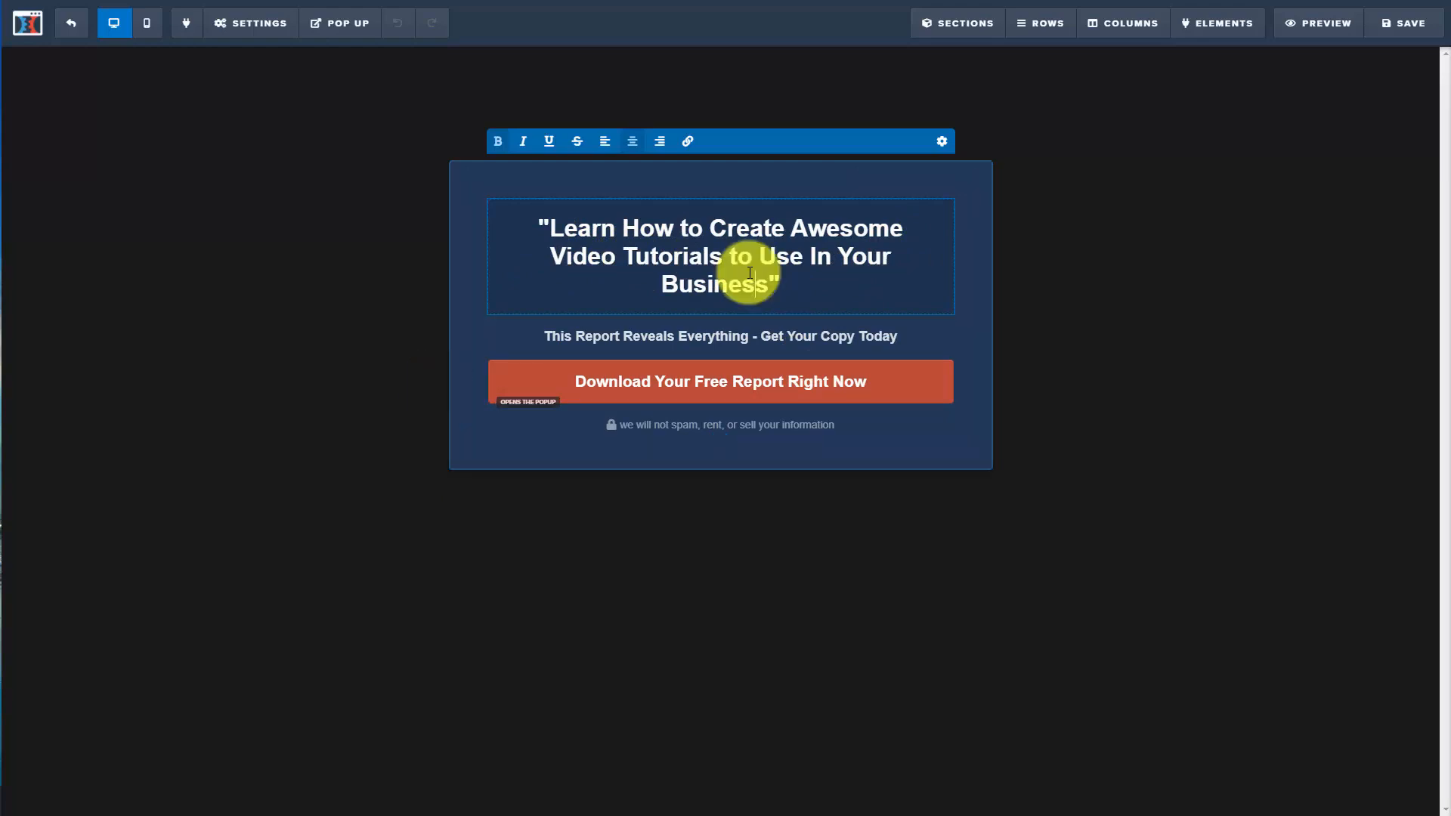
Connect the page's autoresponder to the Getresponse integration with the action Add To Campaign and the list practicepractice.
left_click(259, 26)
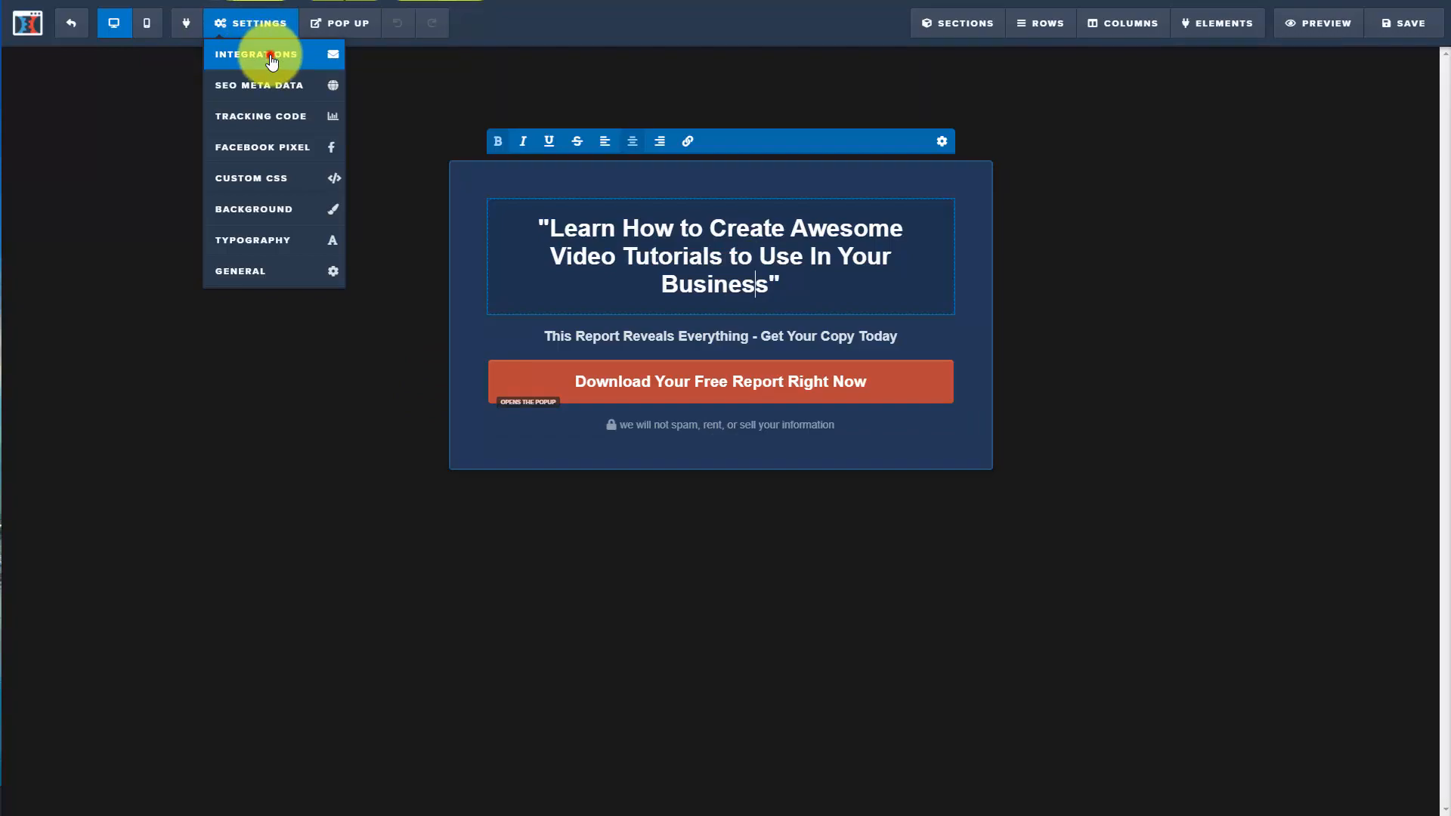
left_click(271, 59)
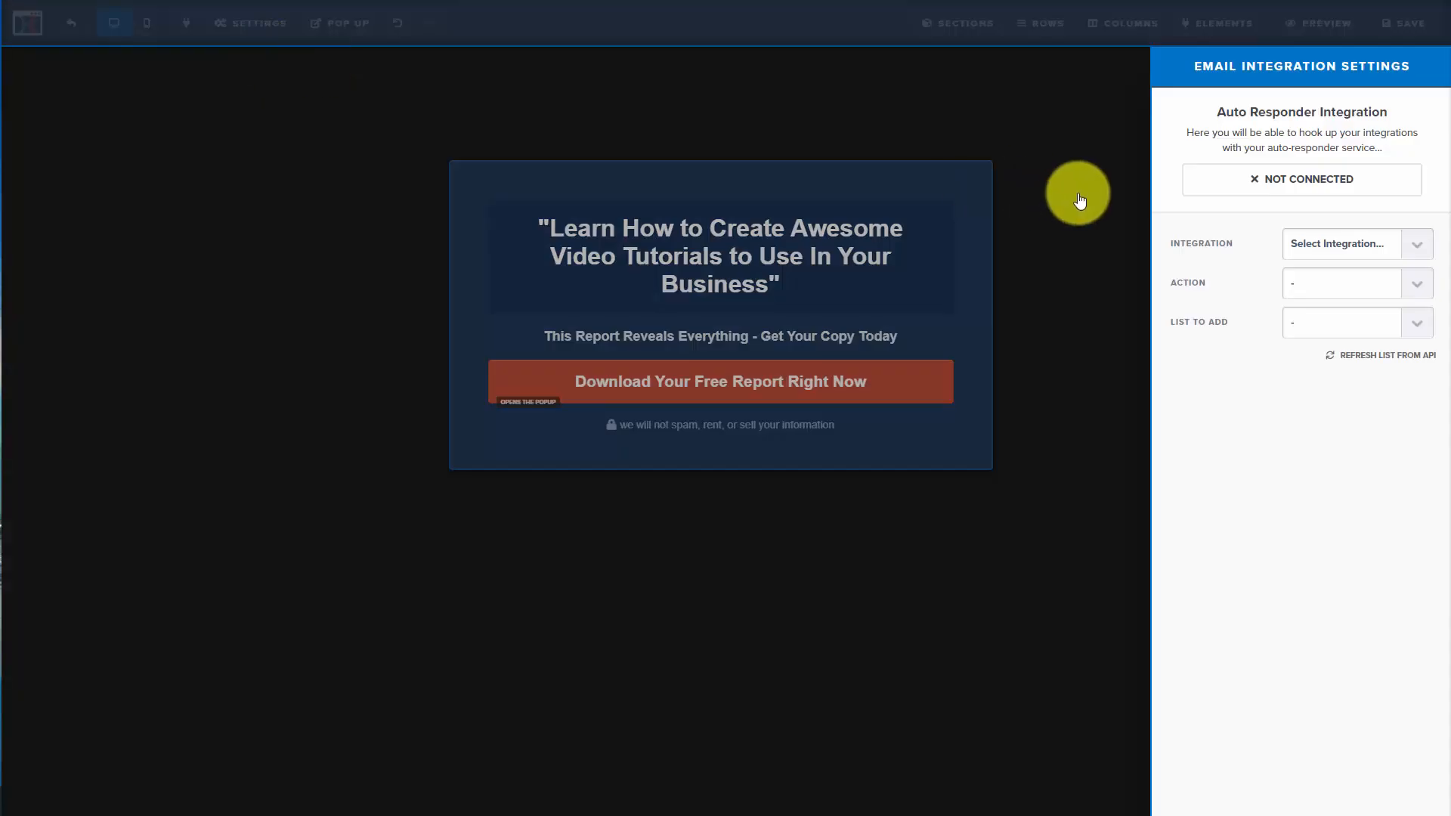
left_click(1414, 246)
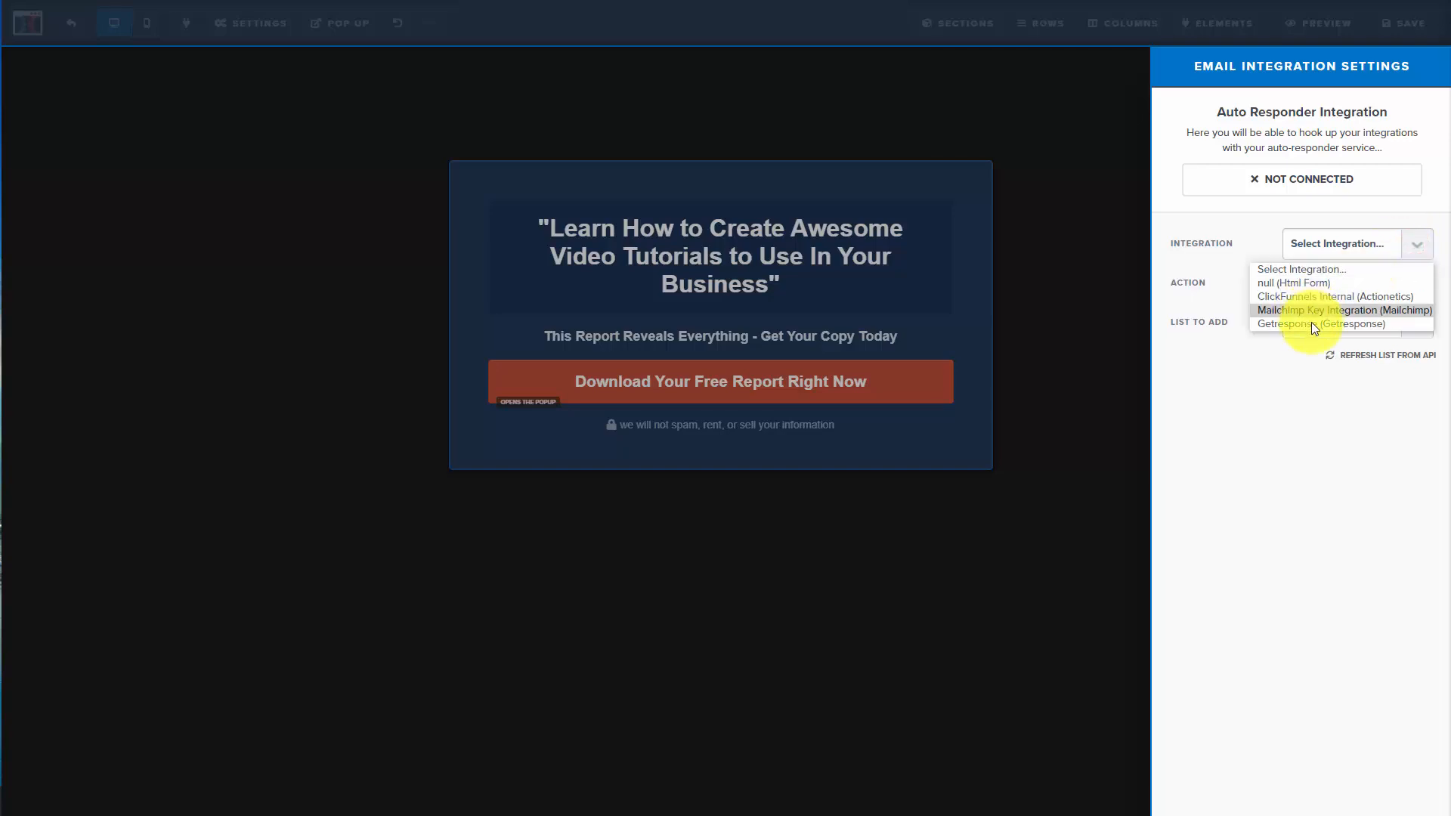
left_click(1312, 323)
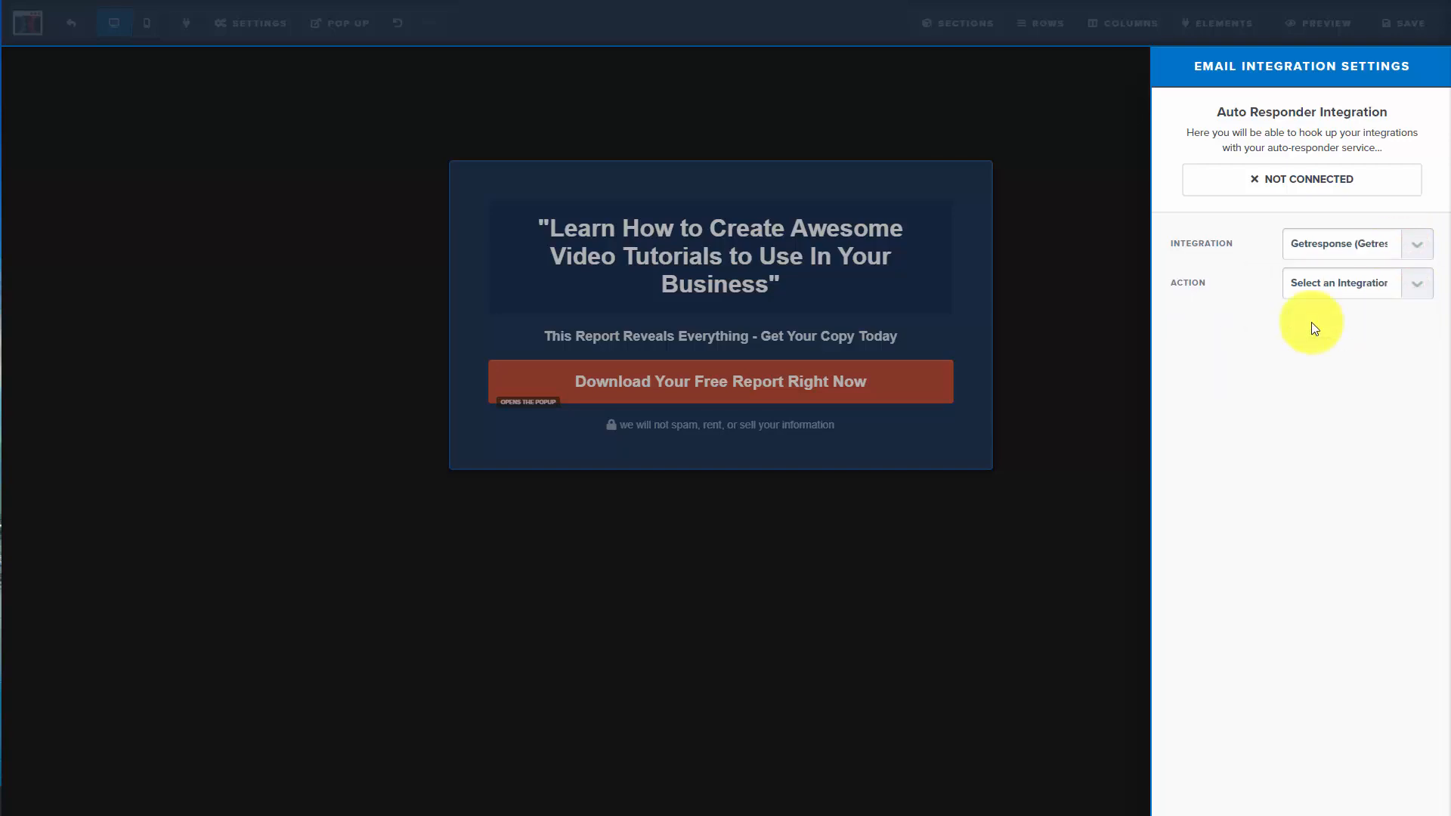
left_click(1420, 285)
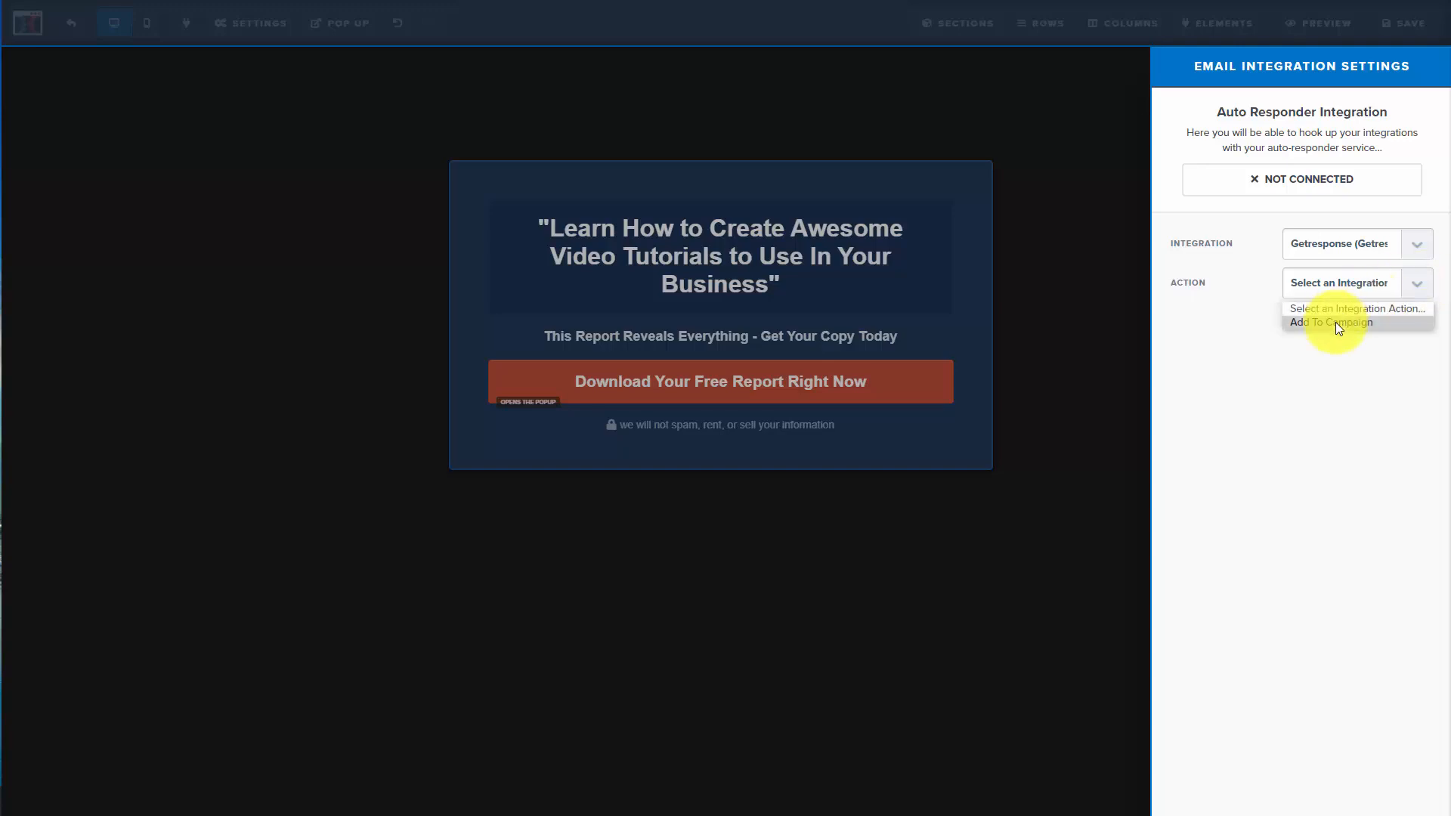
left_click(1335, 323)
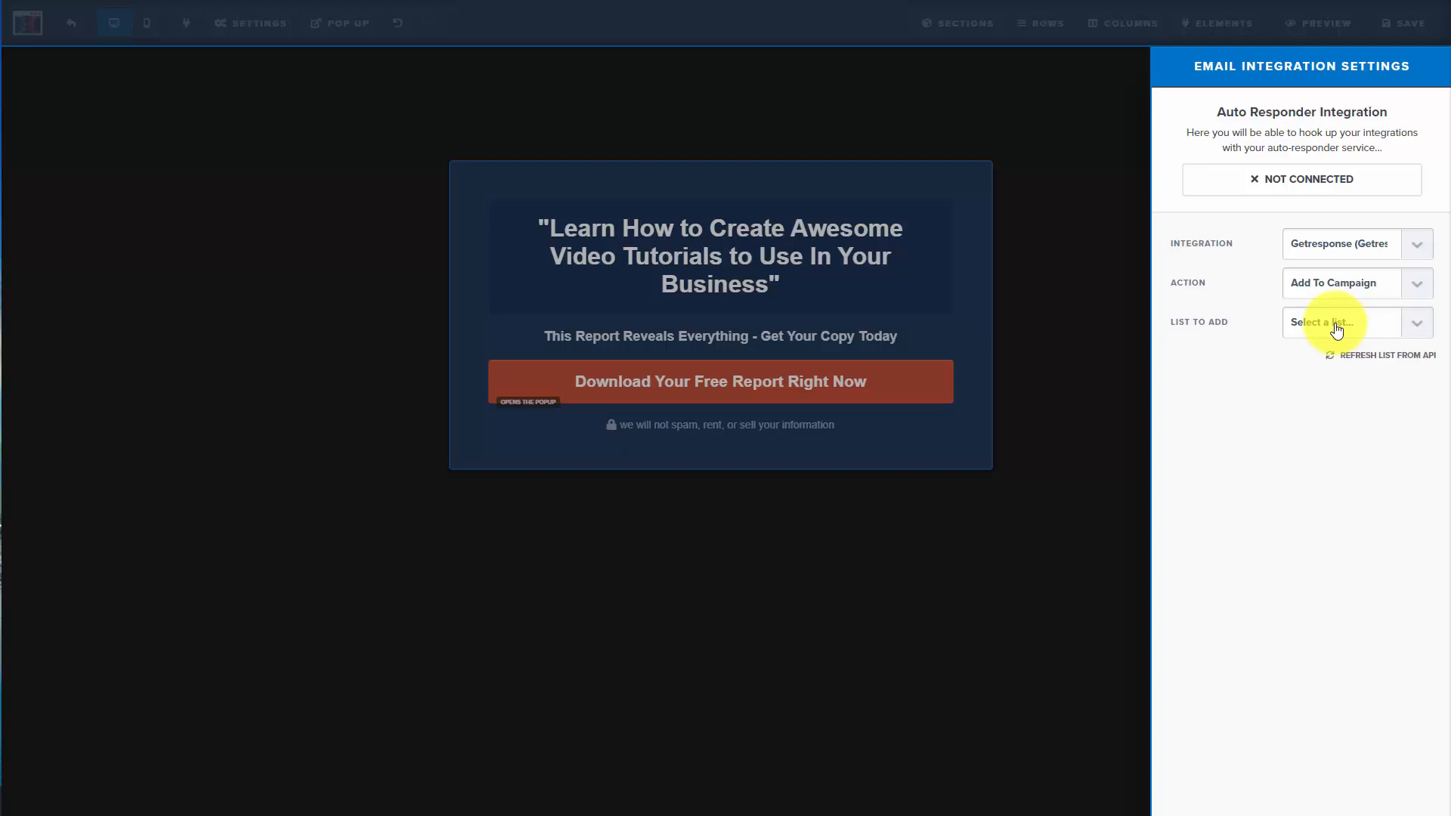
left_click(1419, 327)
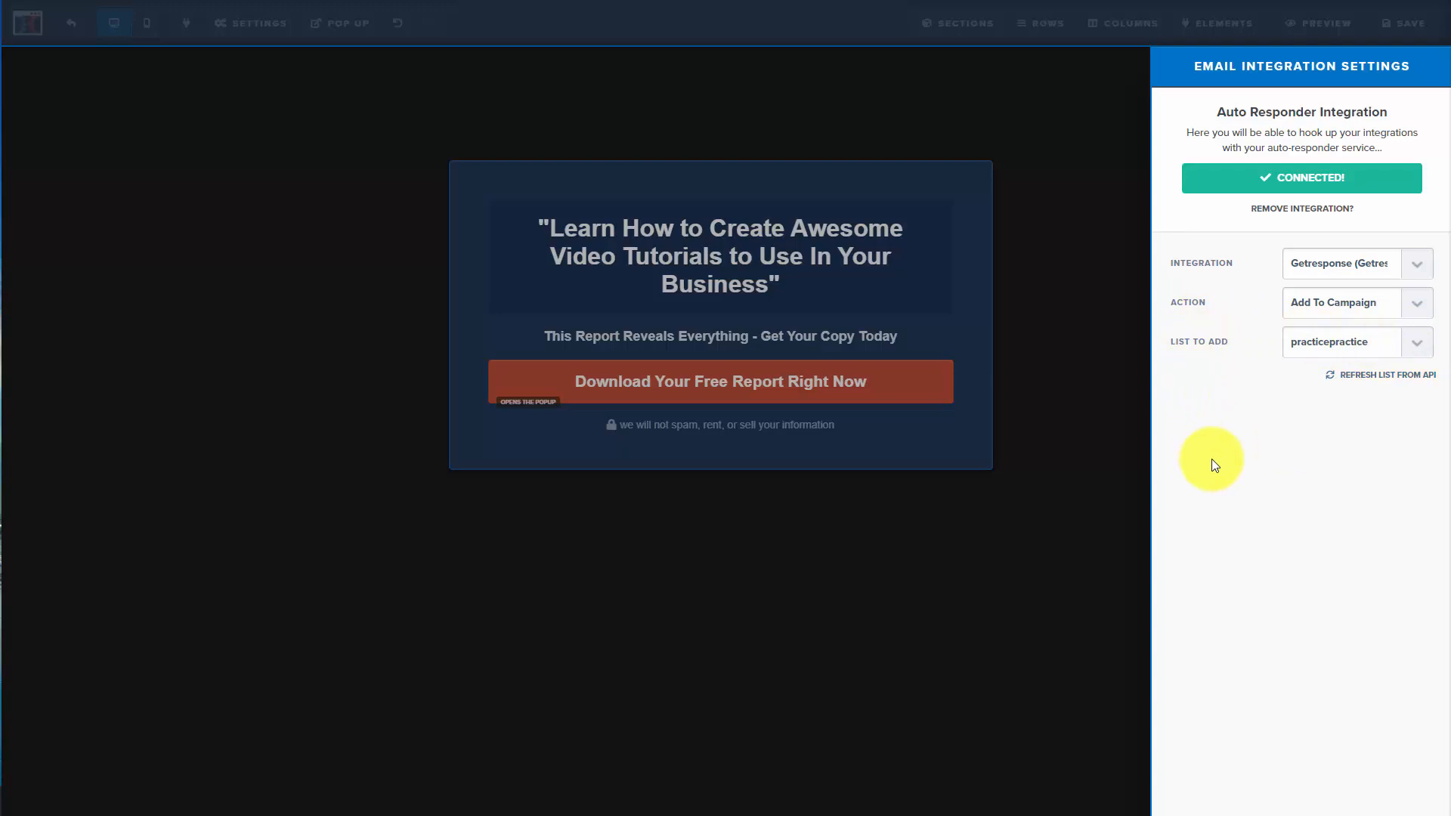
left_click(1088, 349)
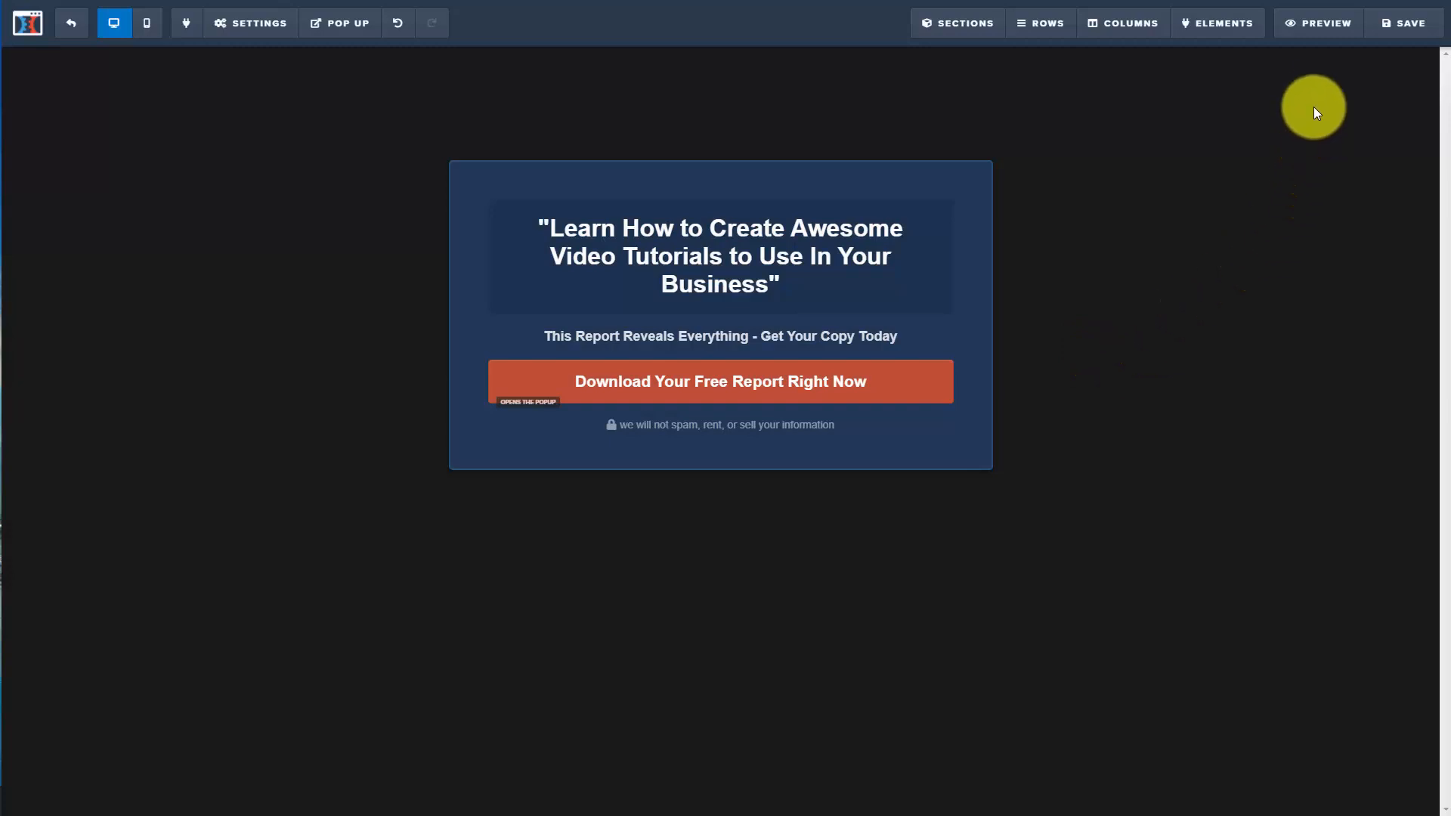
Preview the squeeze page and try its Download Your Free Report Right Now button.
left_click(1318, 24)
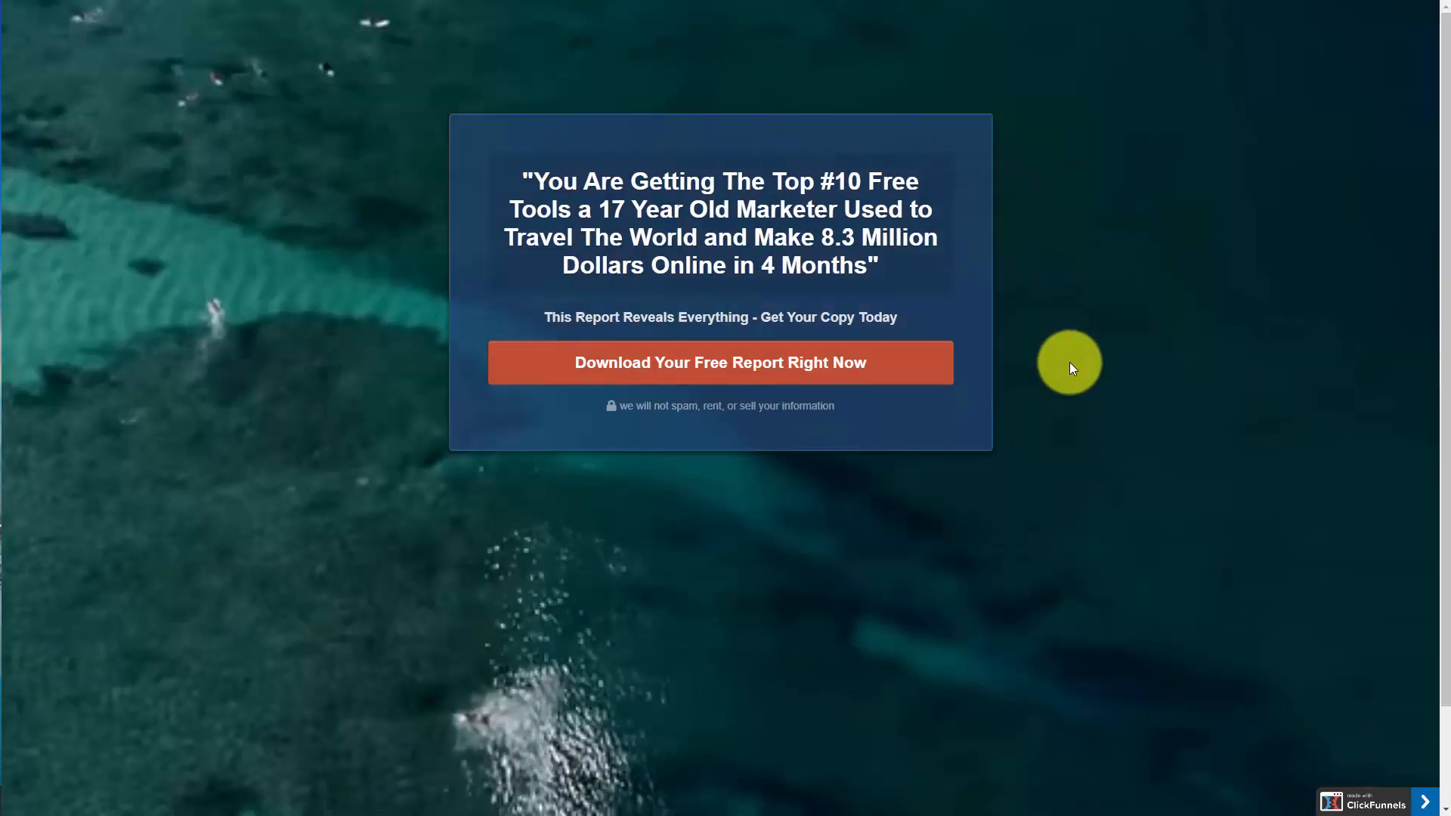
left_click(708, 362)
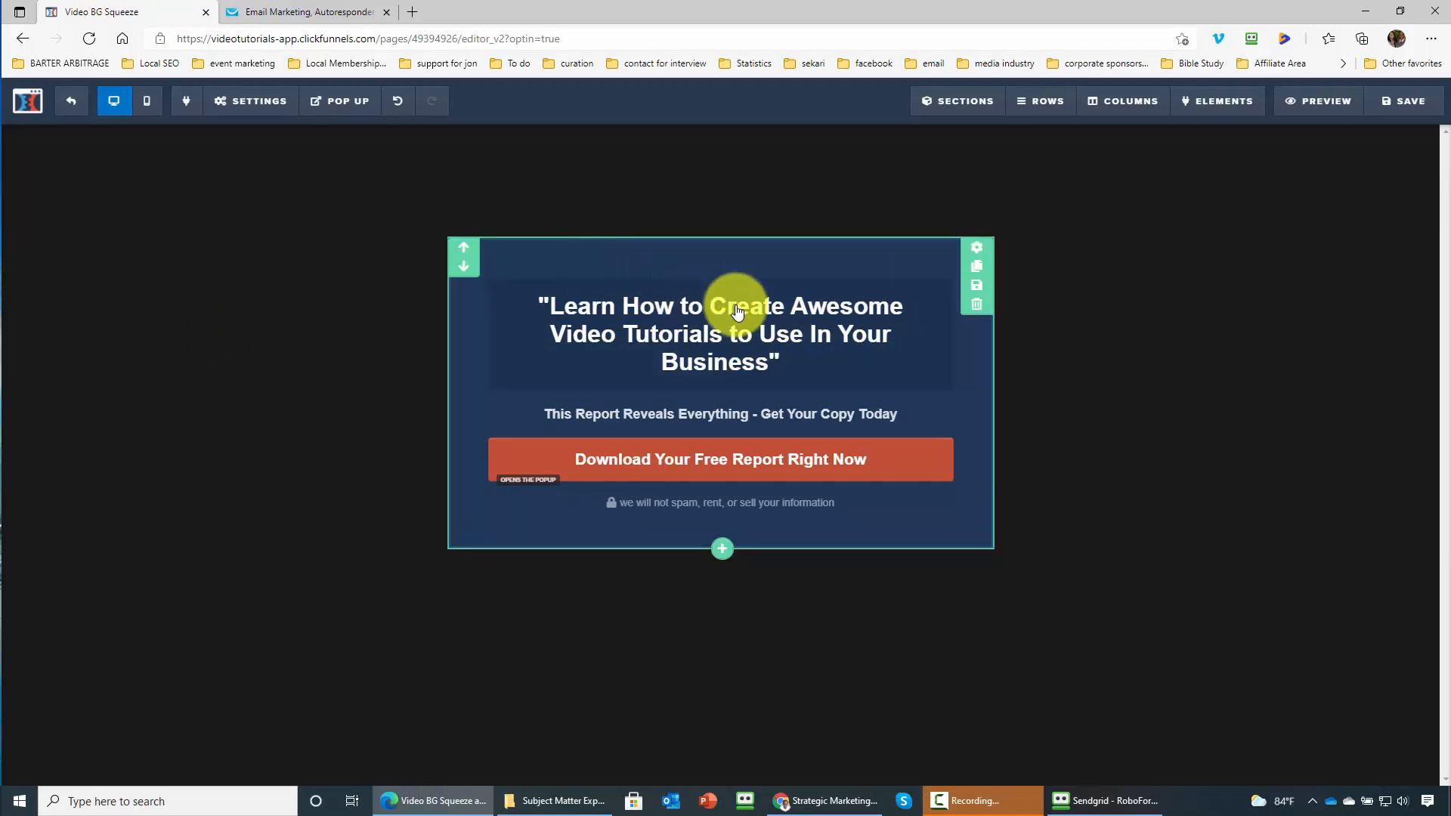
Show the squeeze page's opt-in pop-up and delete its Your Phone Number field.
left_click(350, 106)
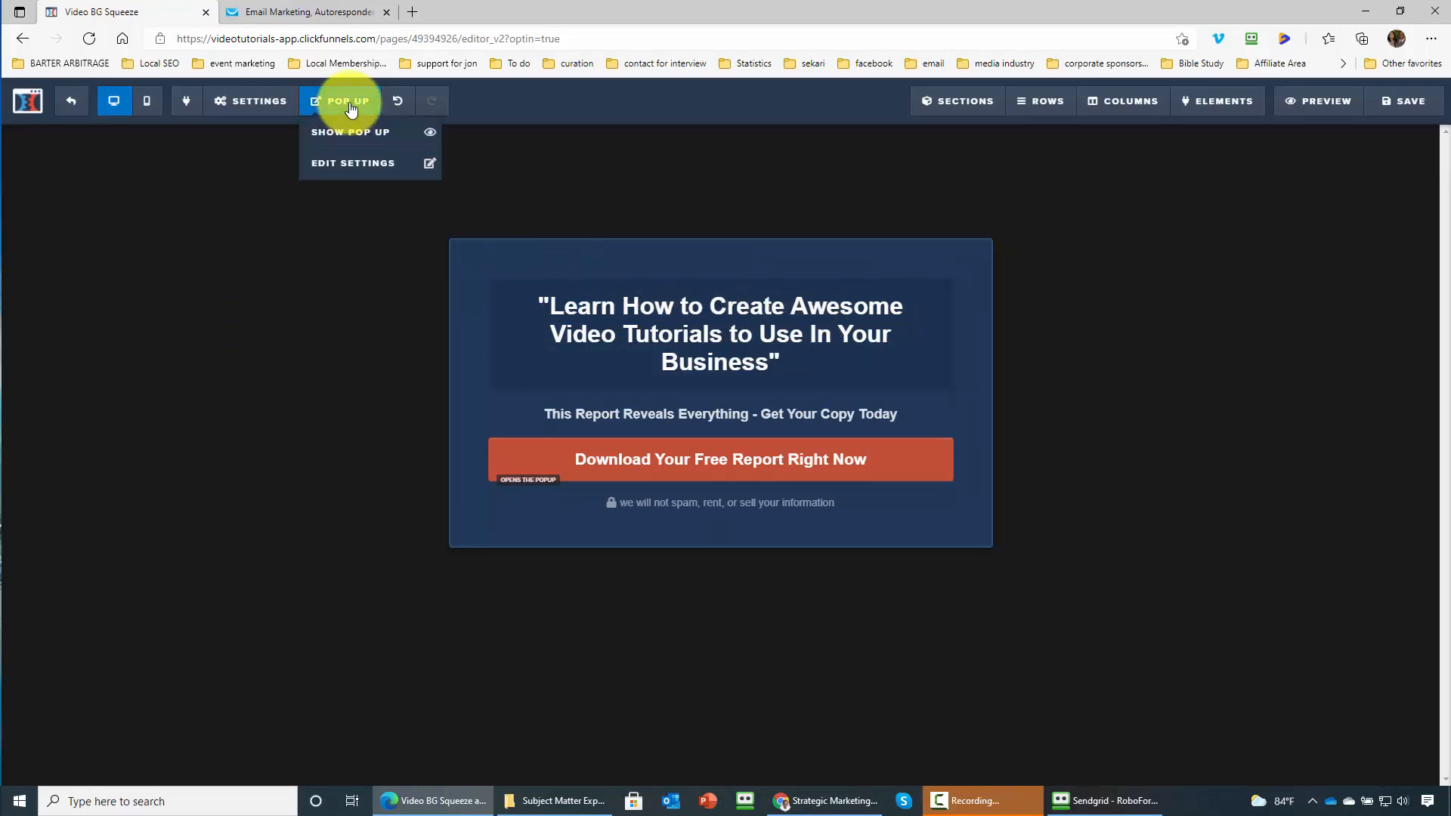
left_click(350, 133)
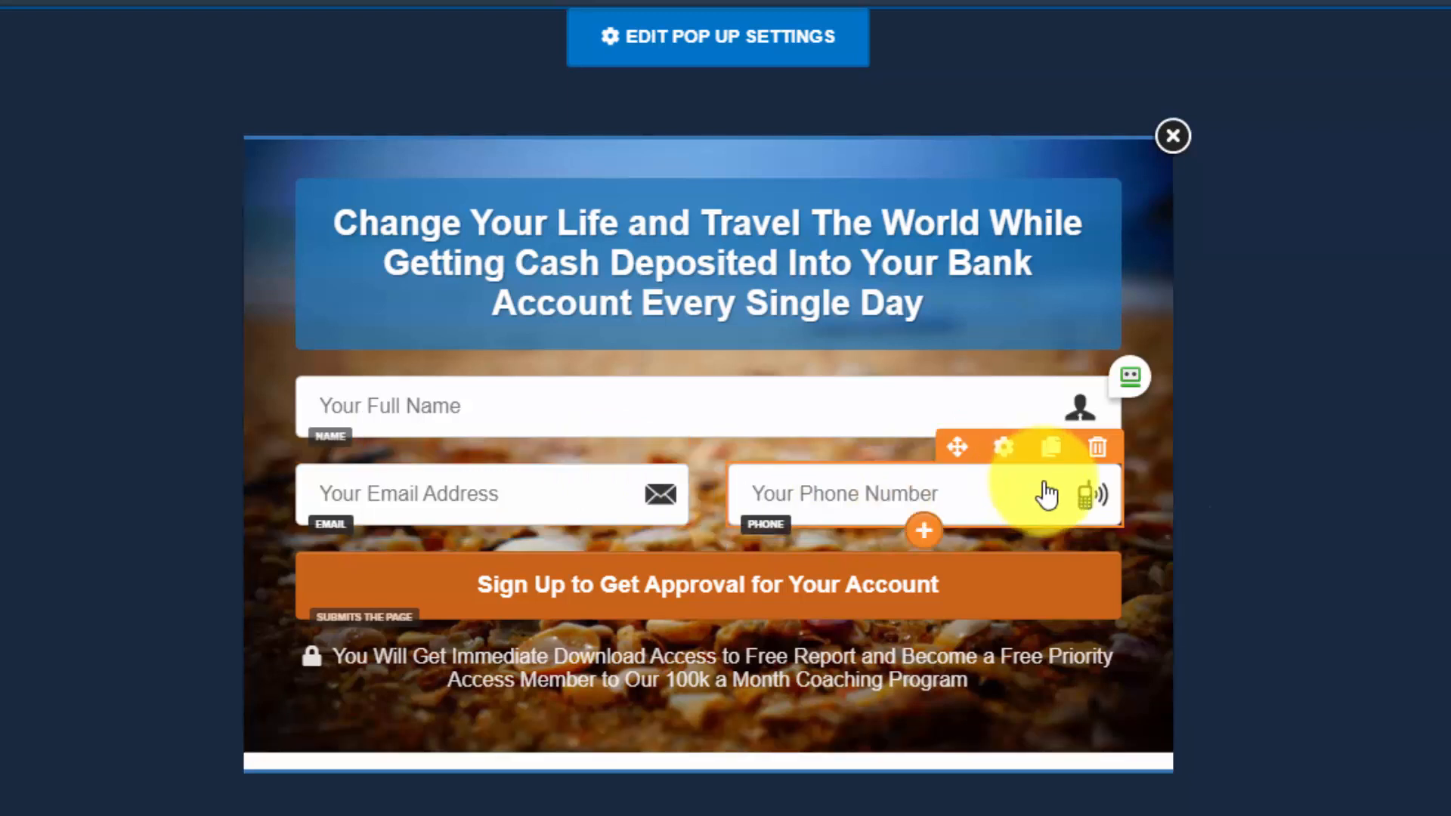
left_click(1098, 453)
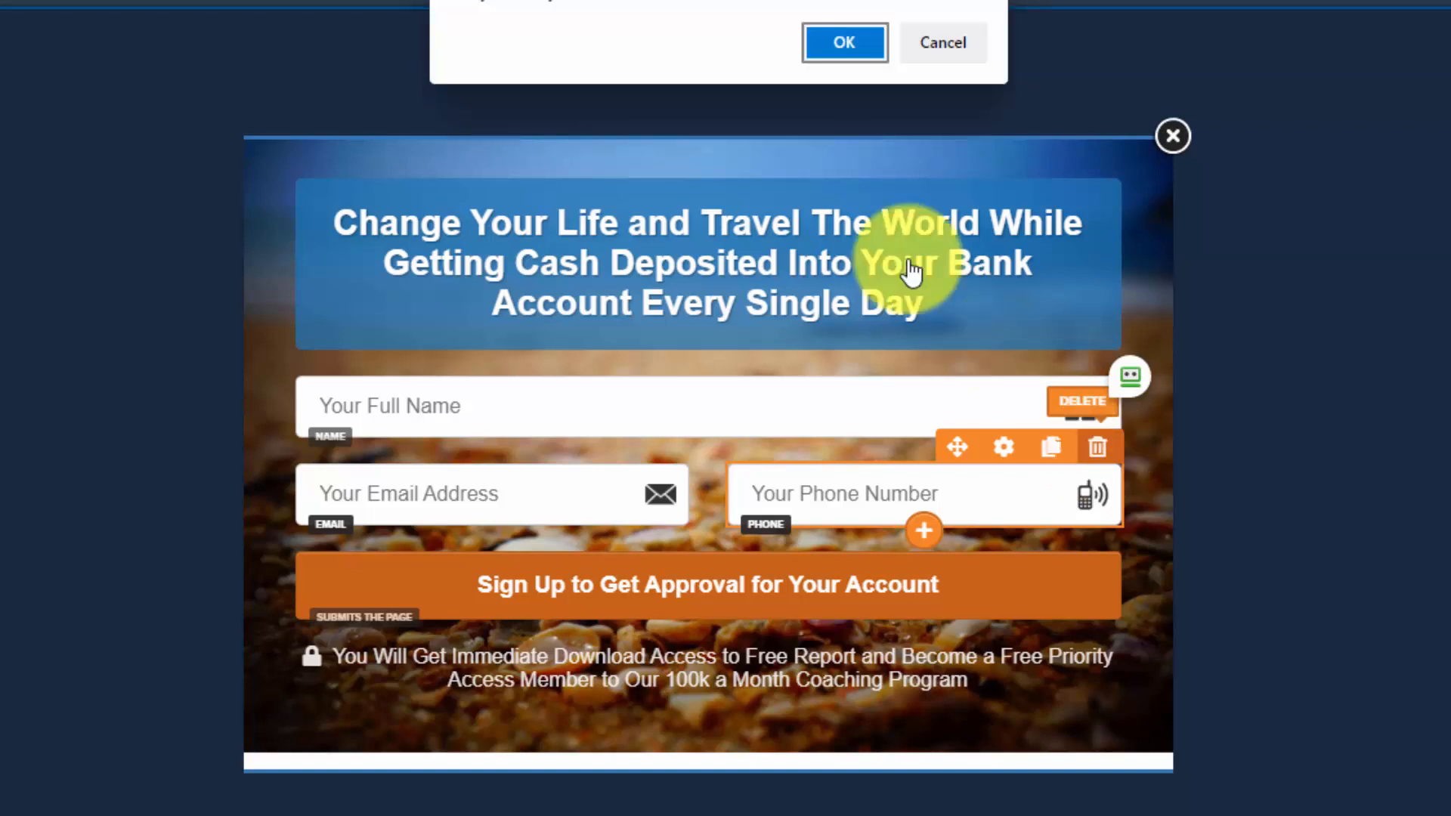
left_click(861, 39)
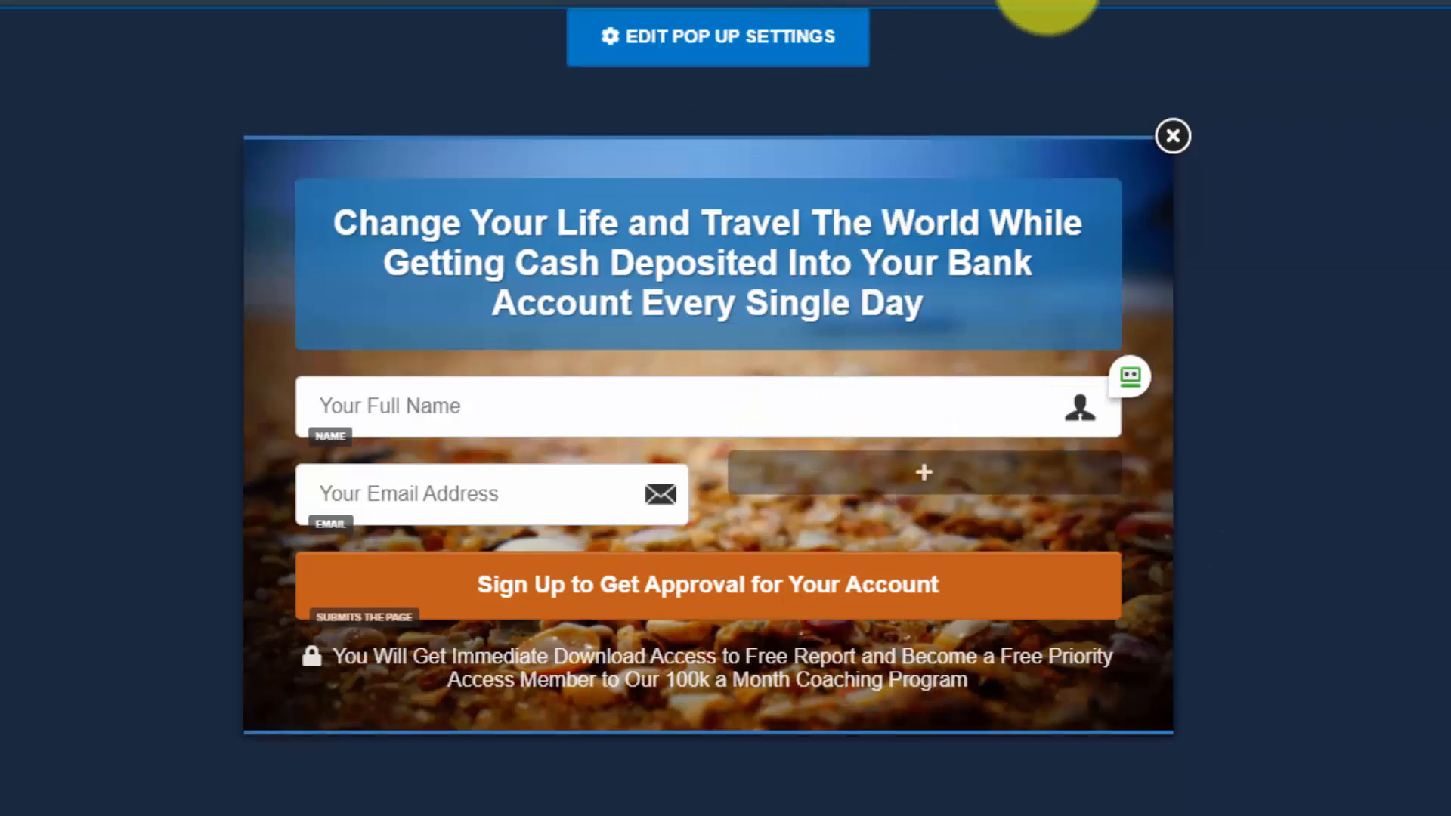
Add a one-column row beneath the name field, move the email field into it, and delete the emptied two-column row.
left_click(1277, 21)
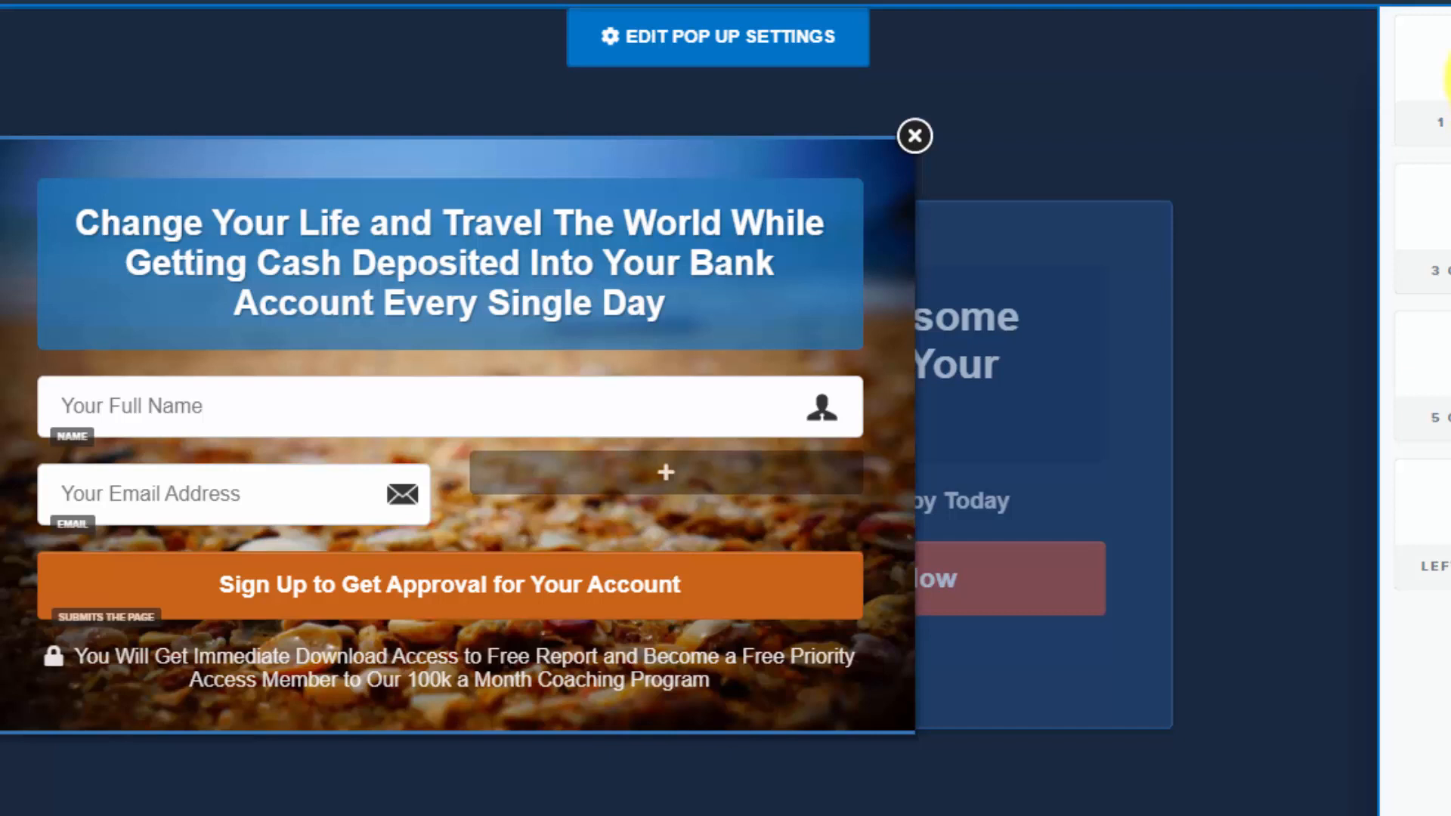
left_click_drag(1436, 76, 674, 542)
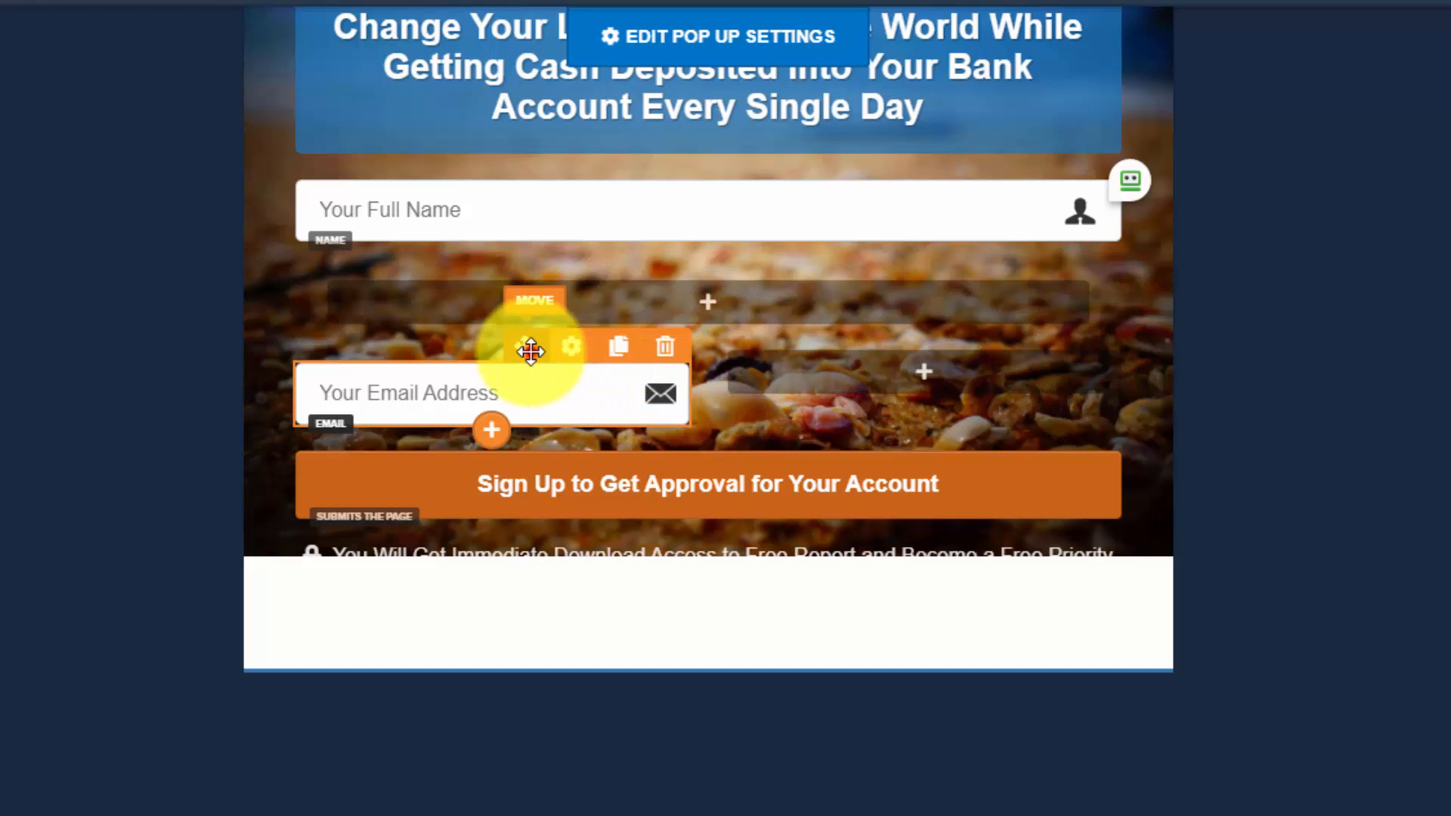
left_click_drag(531, 351, 710, 327)
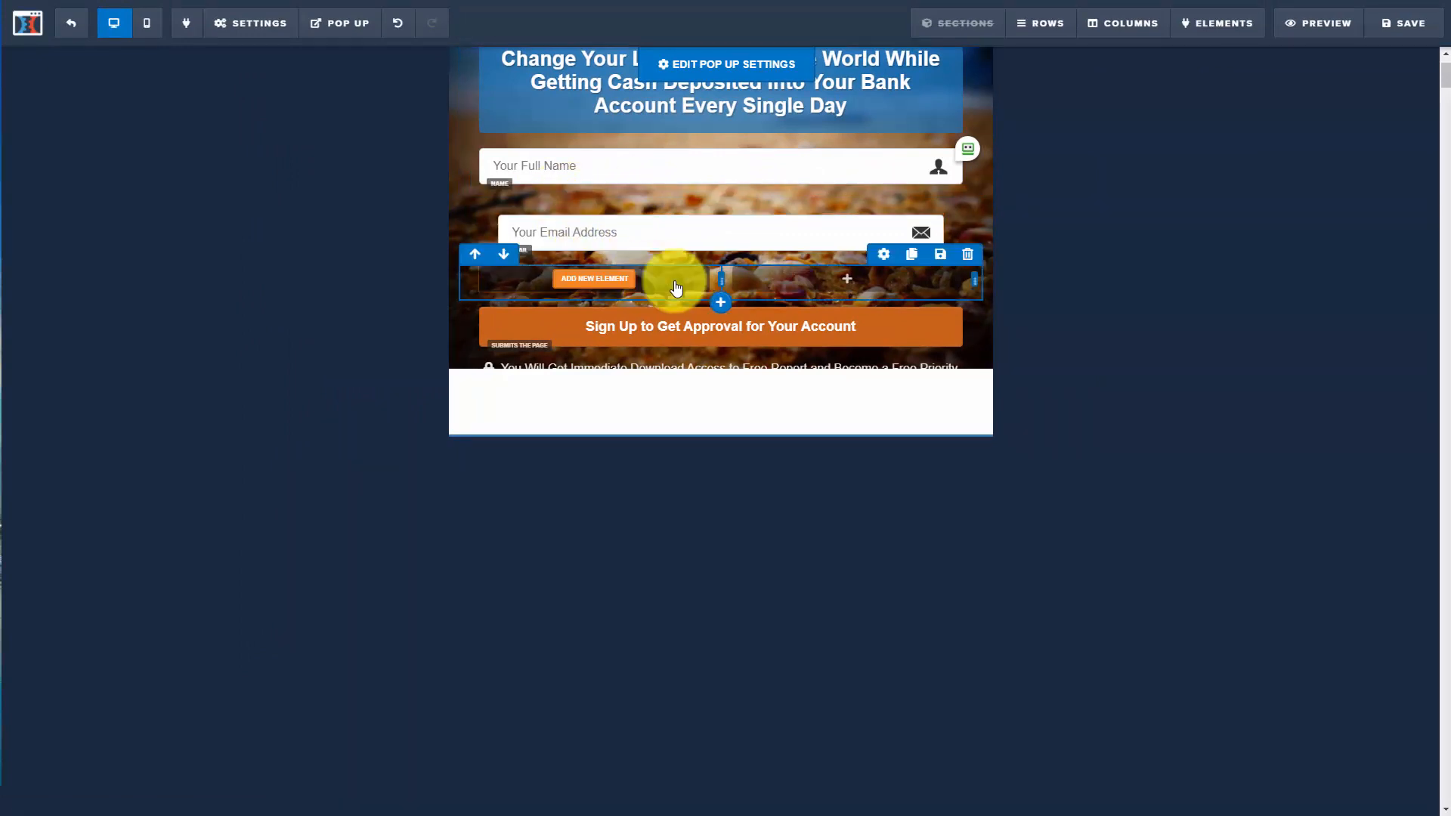
left_click(967, 254)
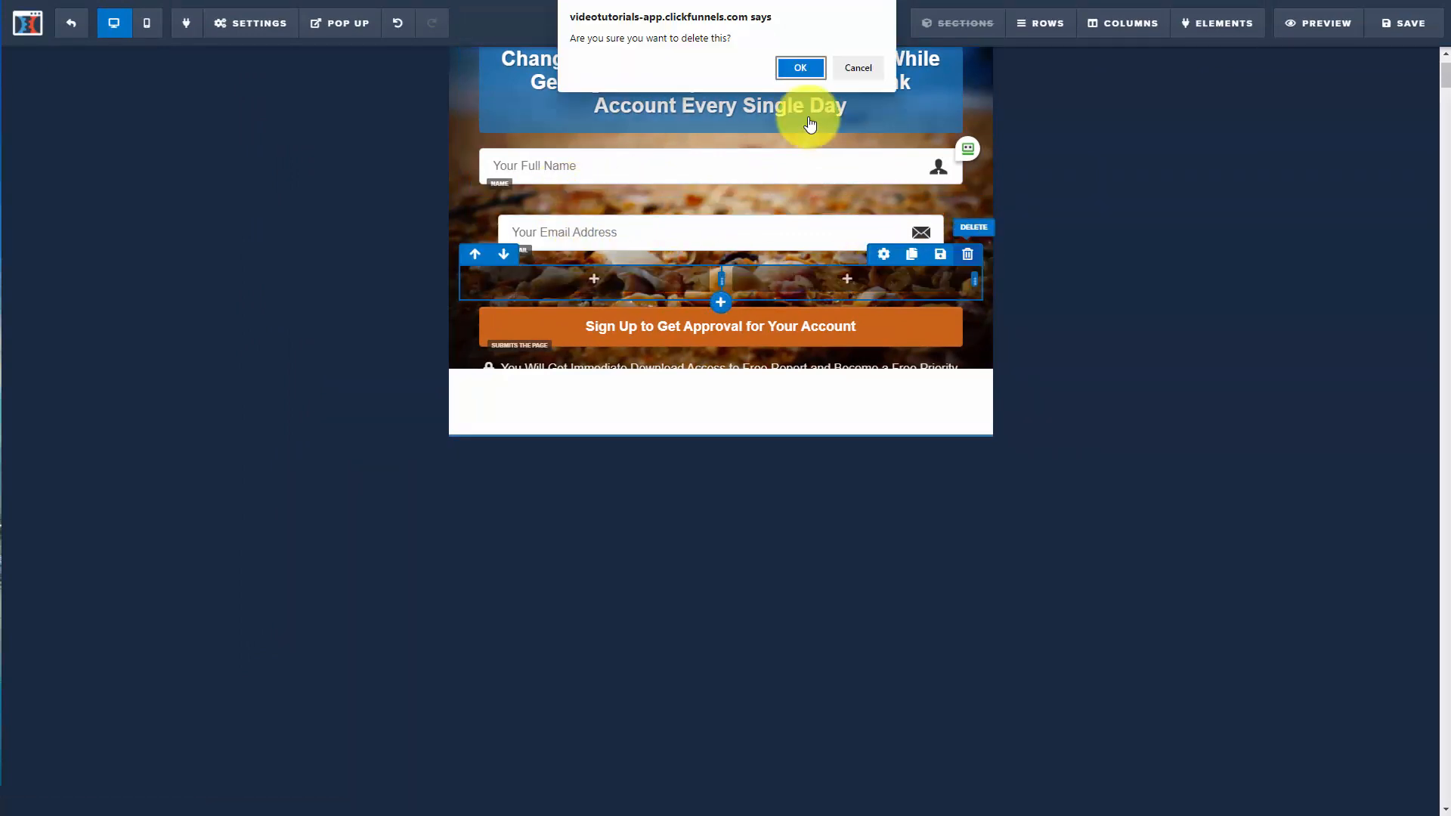
left_click(802, 62)
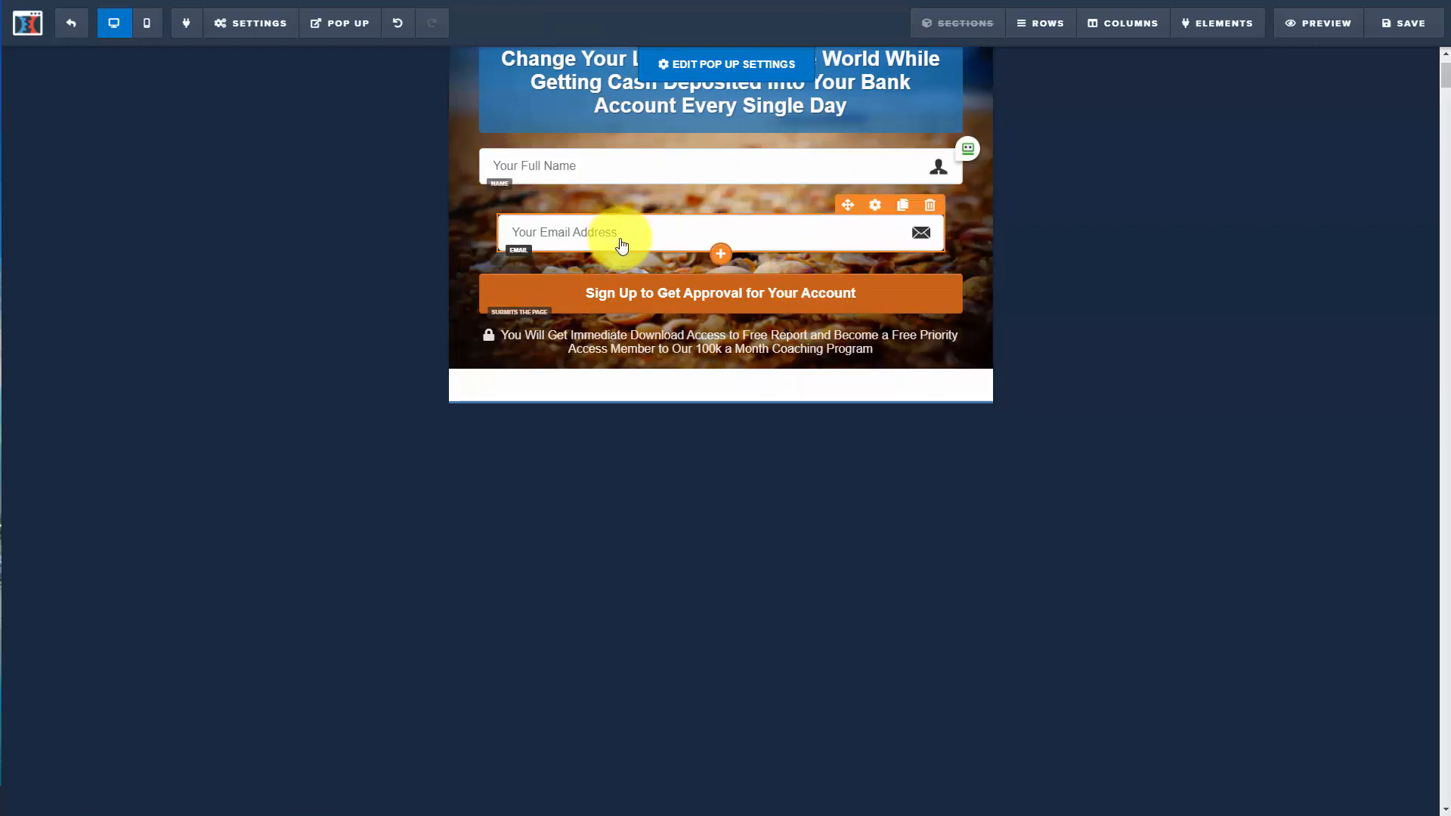
Move the email field directly beneath the name field in the same row and delete the emptied one-column row.
scroll(1025, 363, "up", 2)
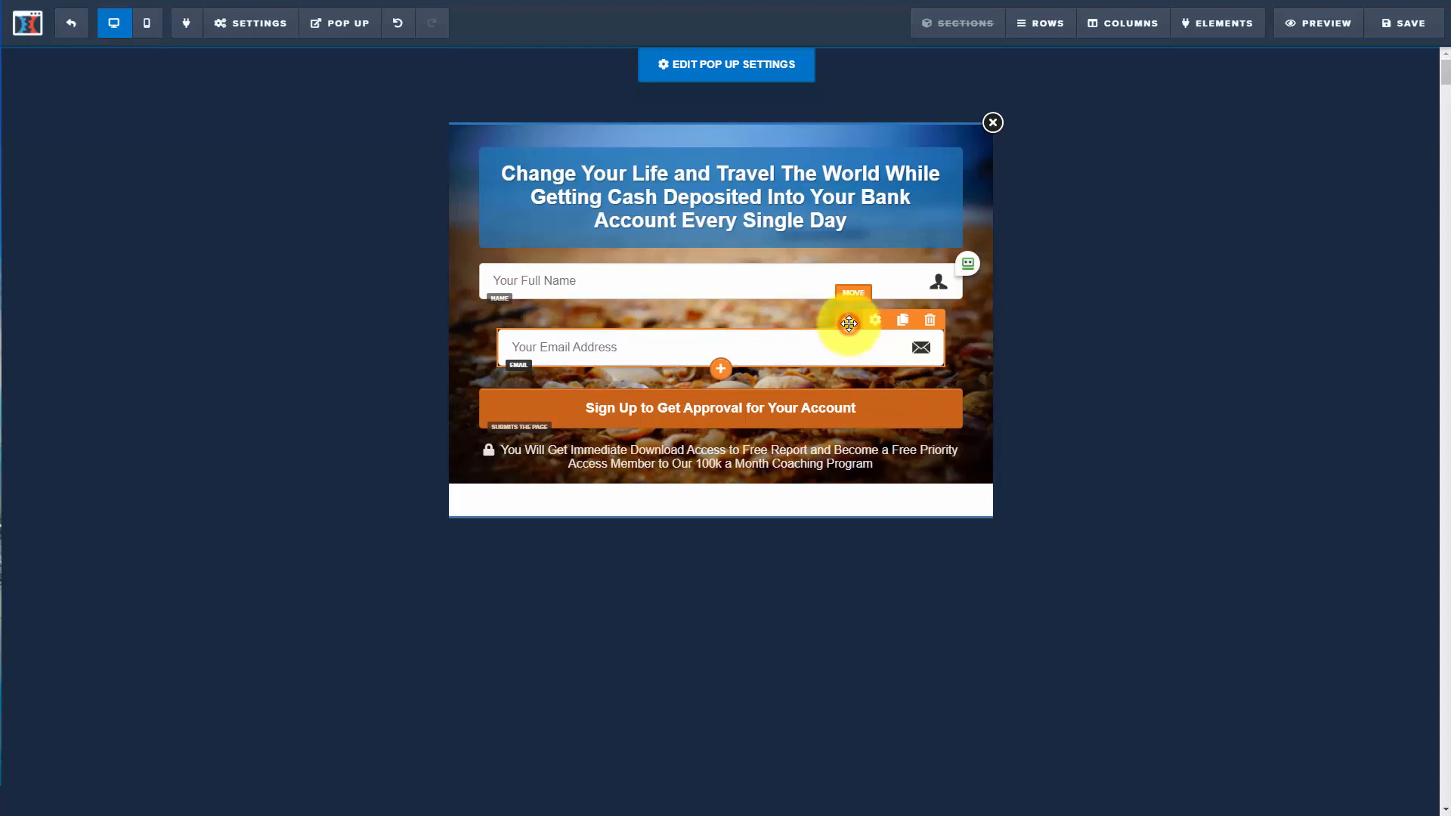
mouse_move(849, 324)
left_mouse_down()
mouse_move(832, 272)
mouse_move(831, 301)
left_mouse_up()
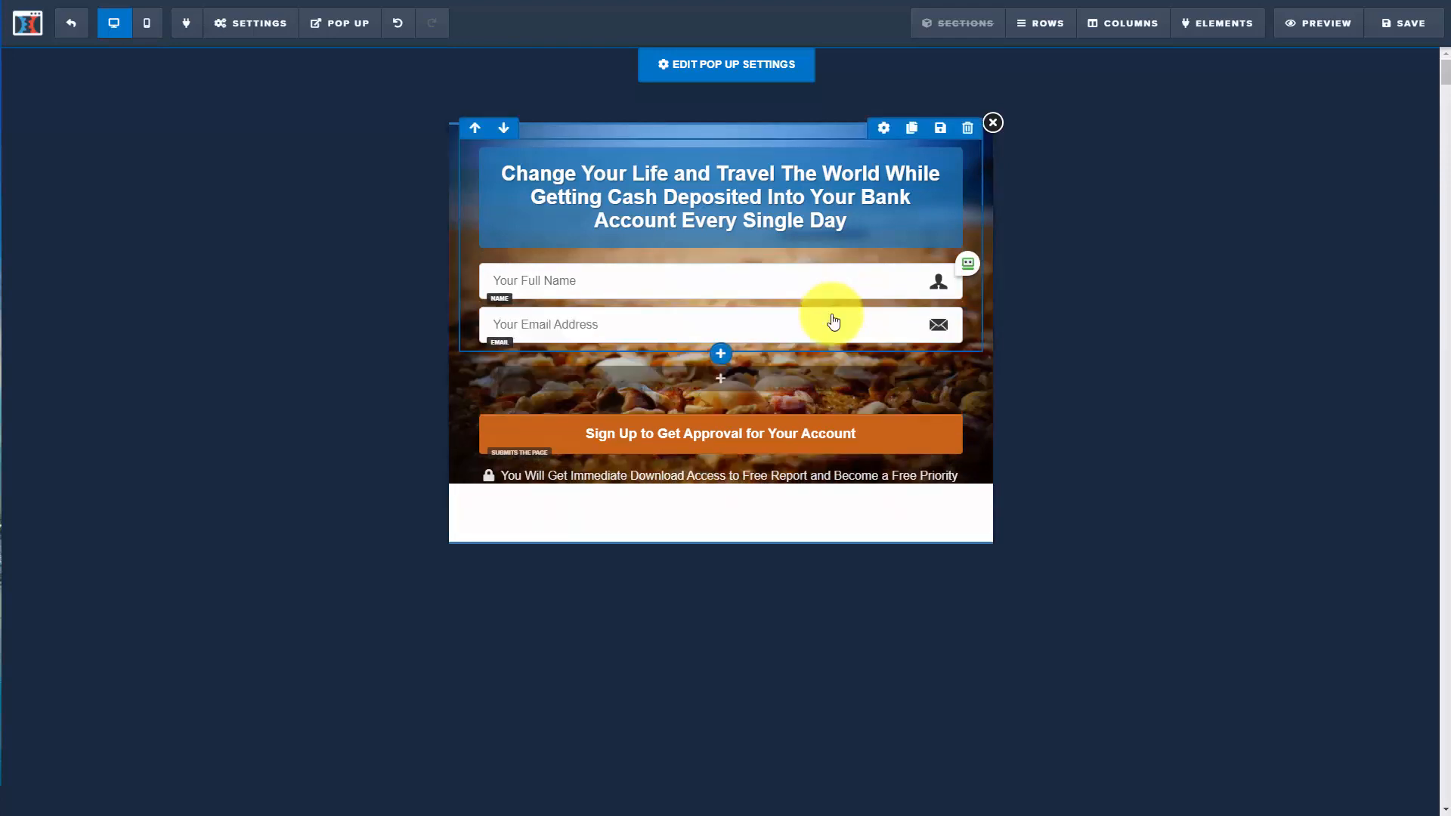
mouse_move(823, 378)
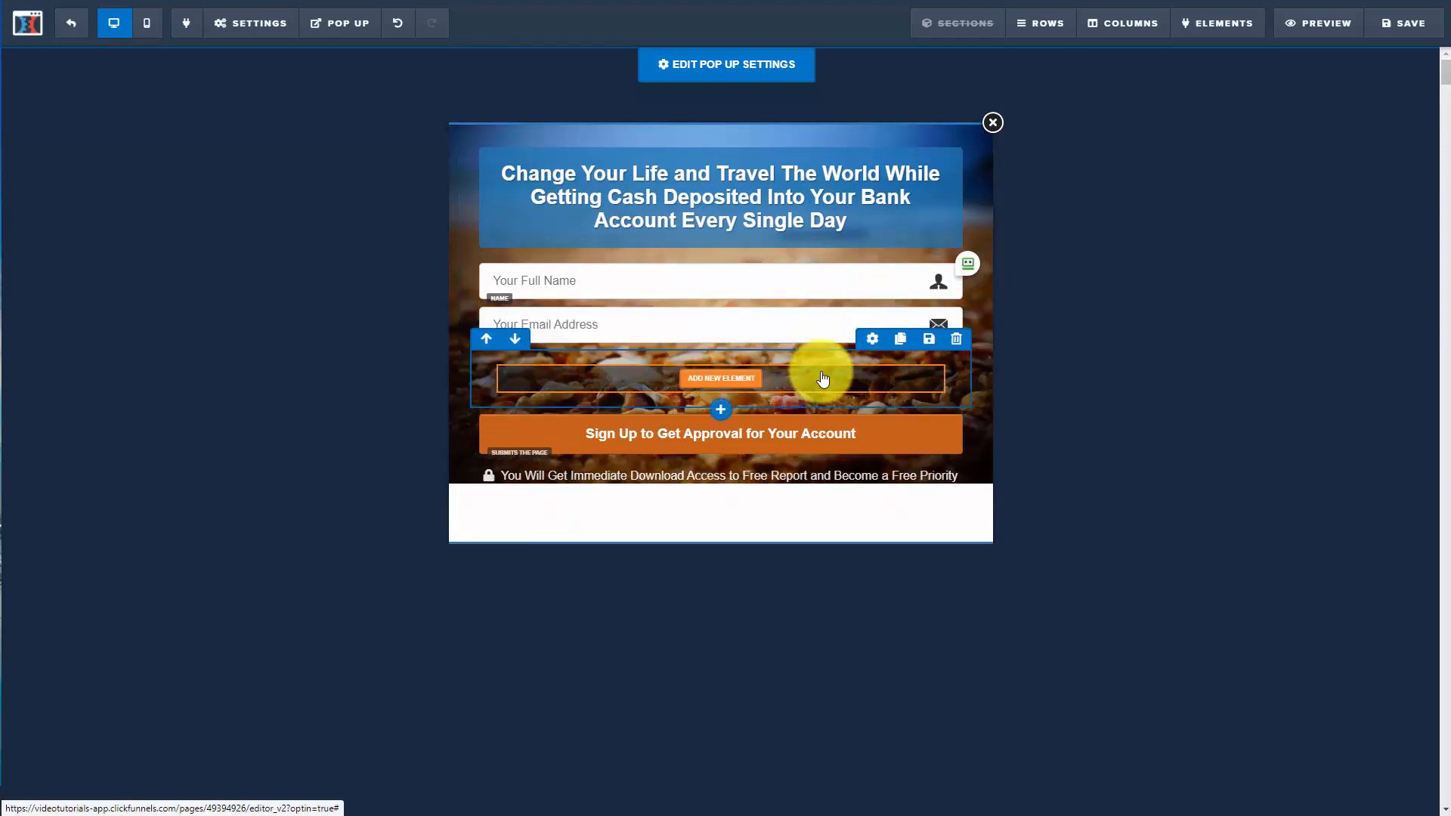
left_click(955, 340)
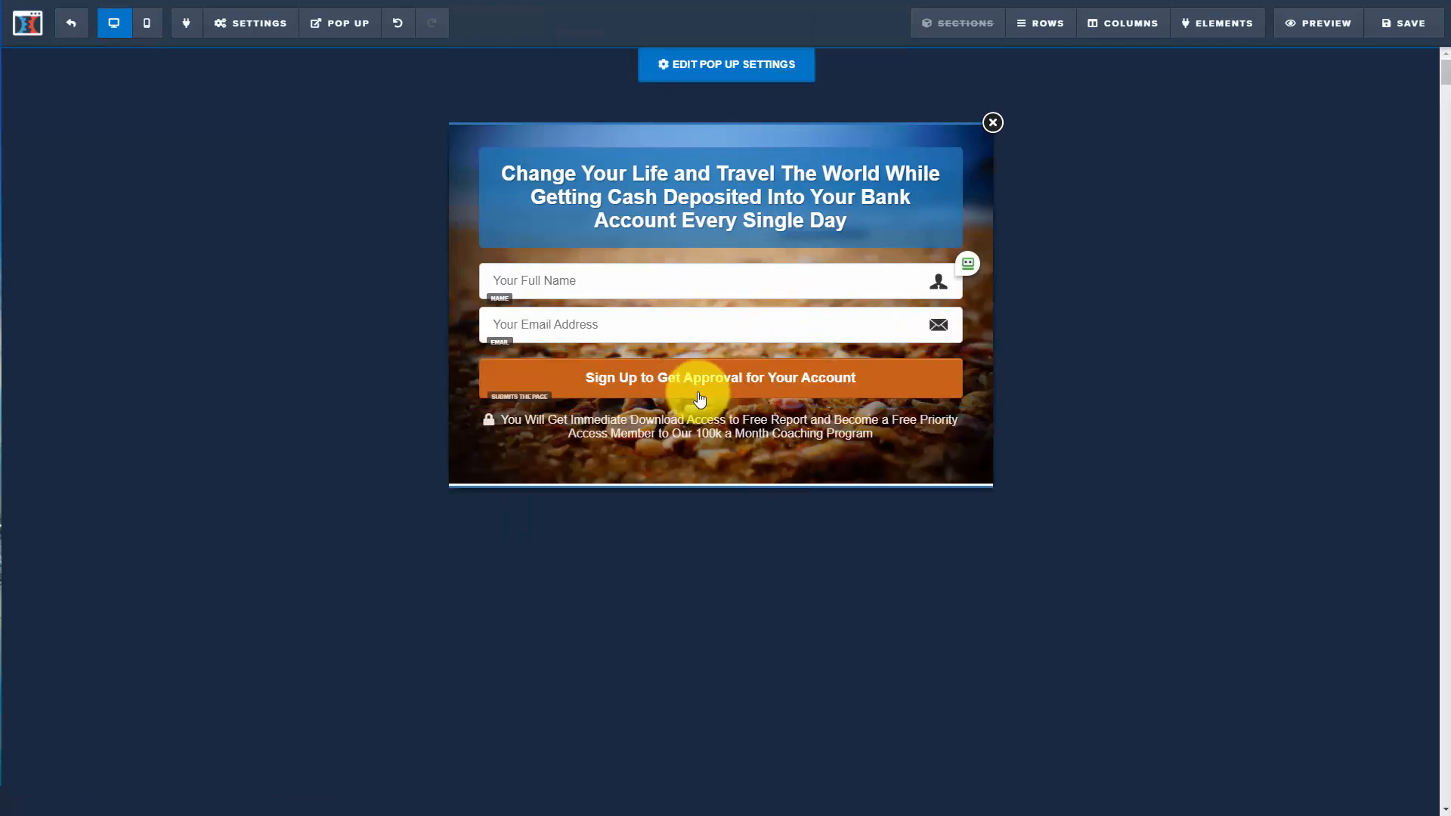
Replace the pop-up headline with "Teach Your Staff and Customers With the Same Accurate Information On Demand", save the page, and close the pop-up.
left_click(713, 193)
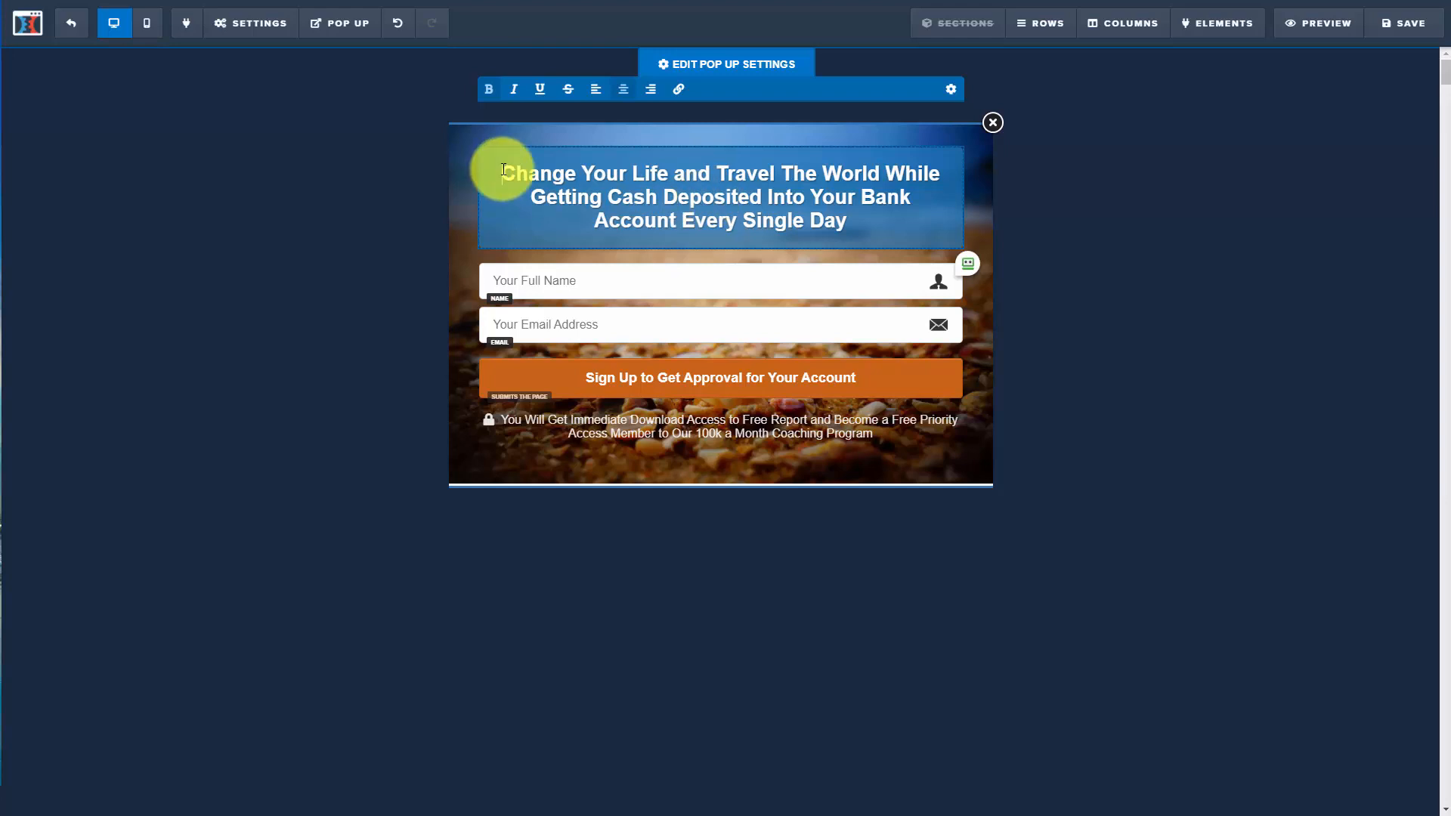
key("ctrl+a")
type("Teach Your Staff and Customers With the Same Accurate Information On Demand")
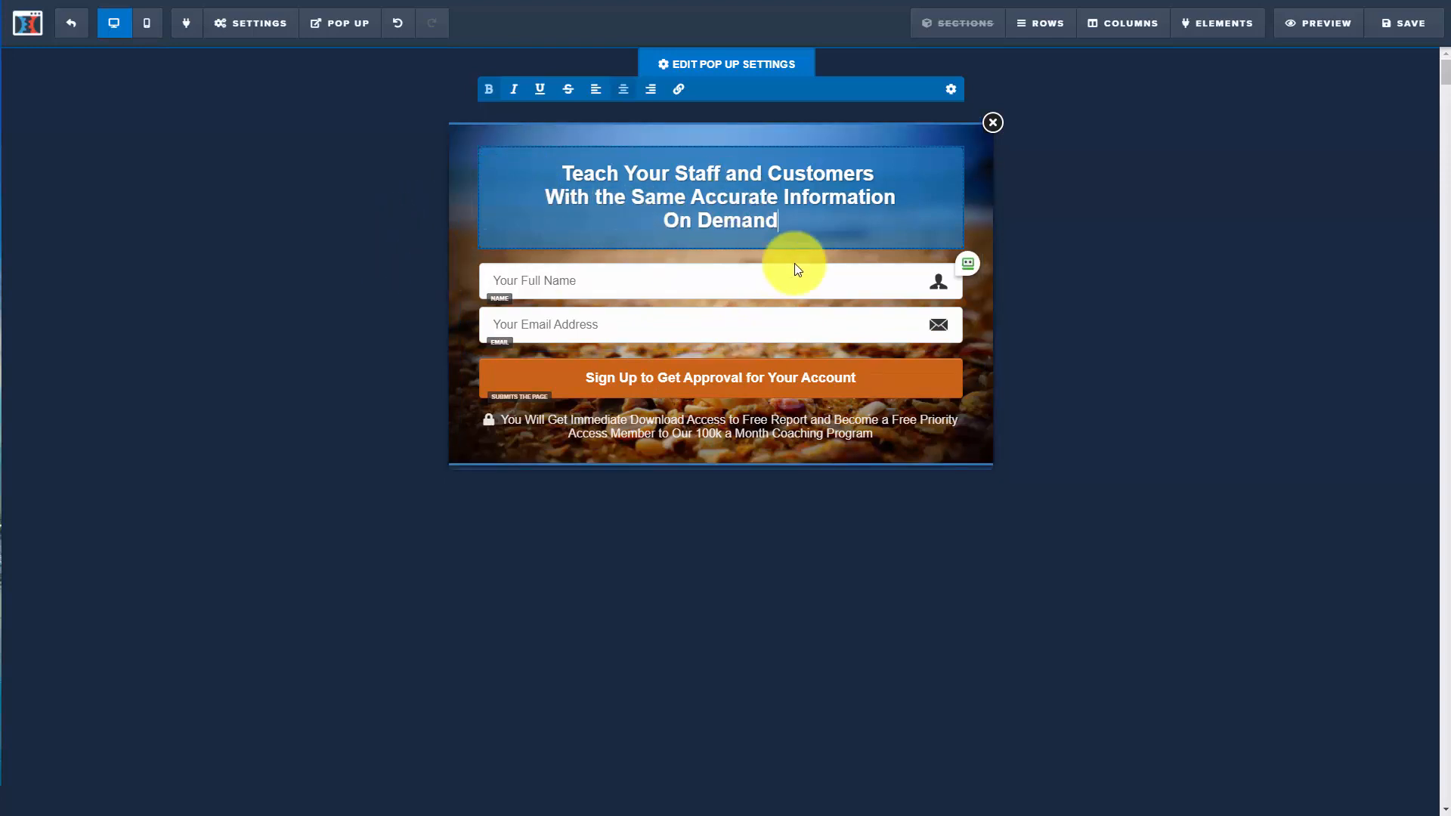
left_click(1410, 28)
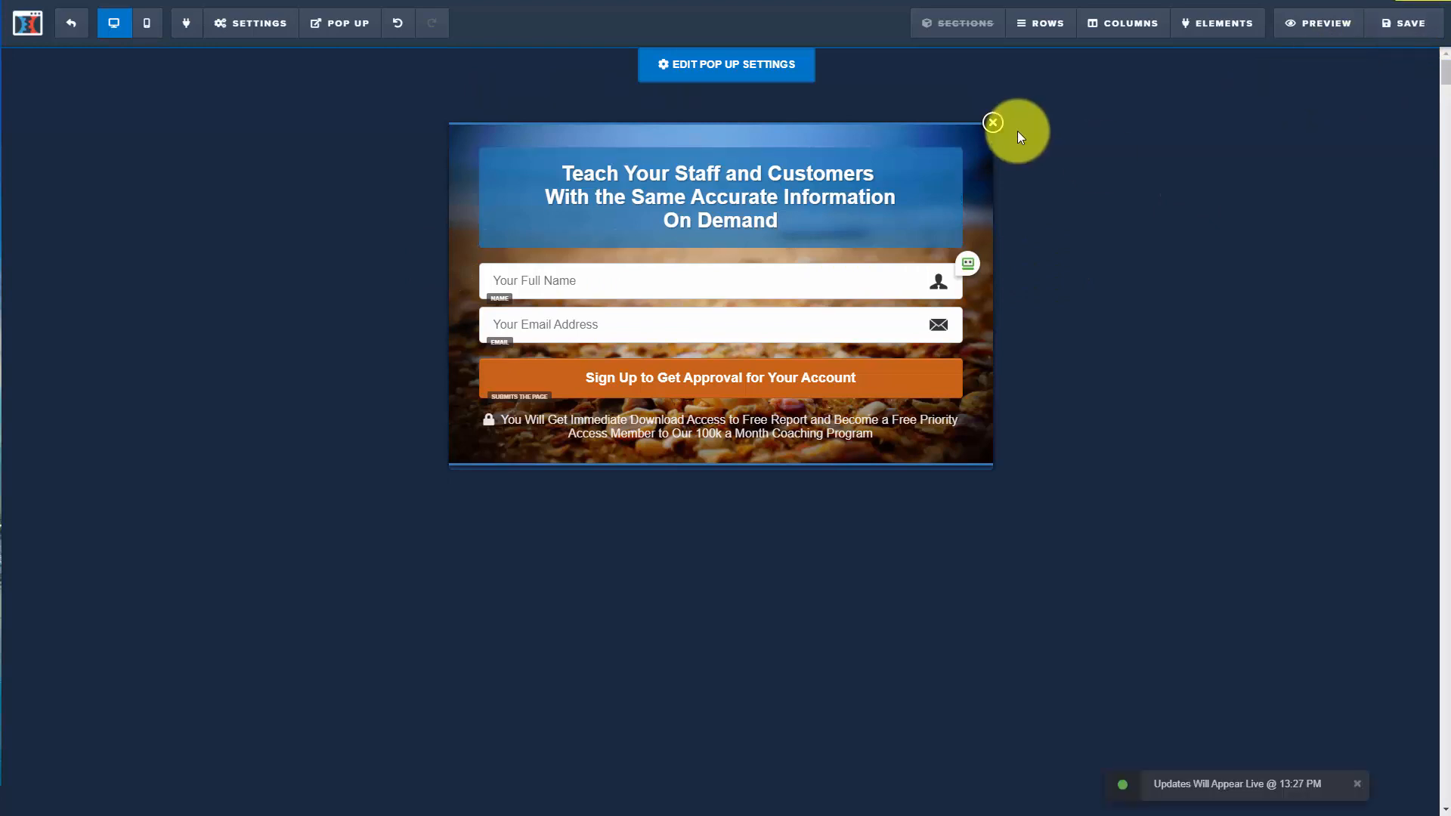
left_click(993, 124)
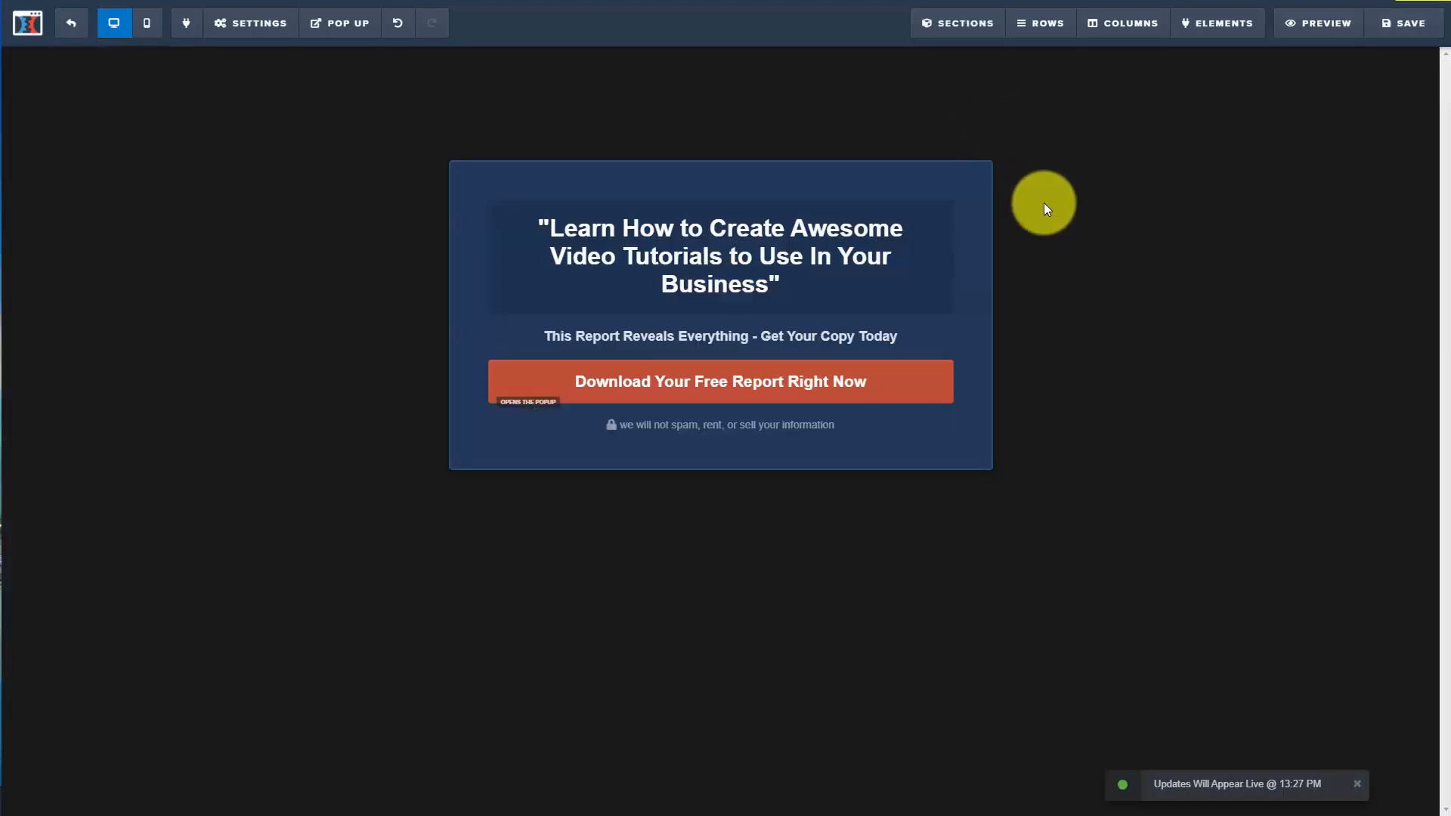
Preview the squeeze page, open the edited pop-up from its download button, and close the preview.
left_click(1300, 29)
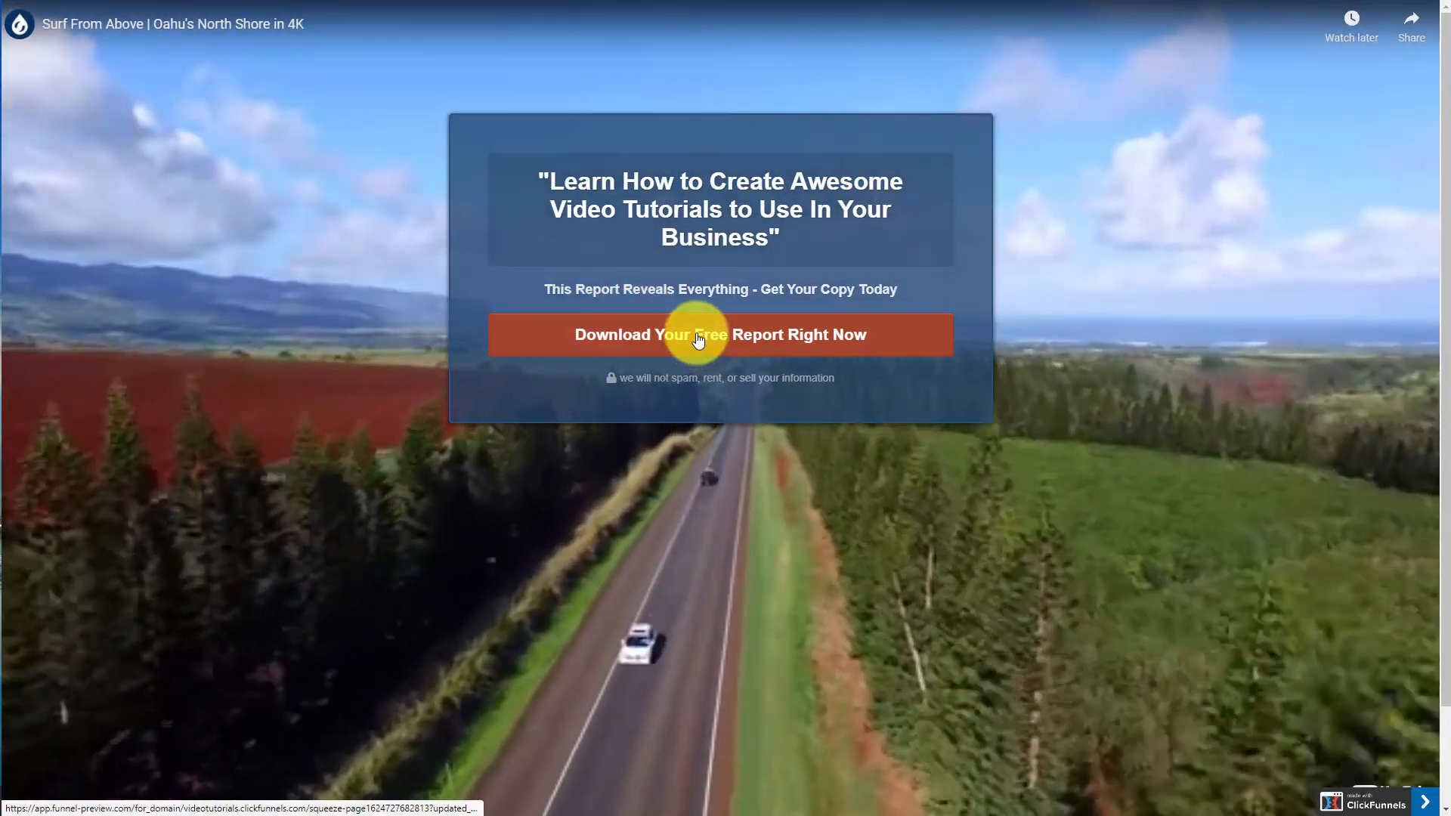
left_click(696, 334)
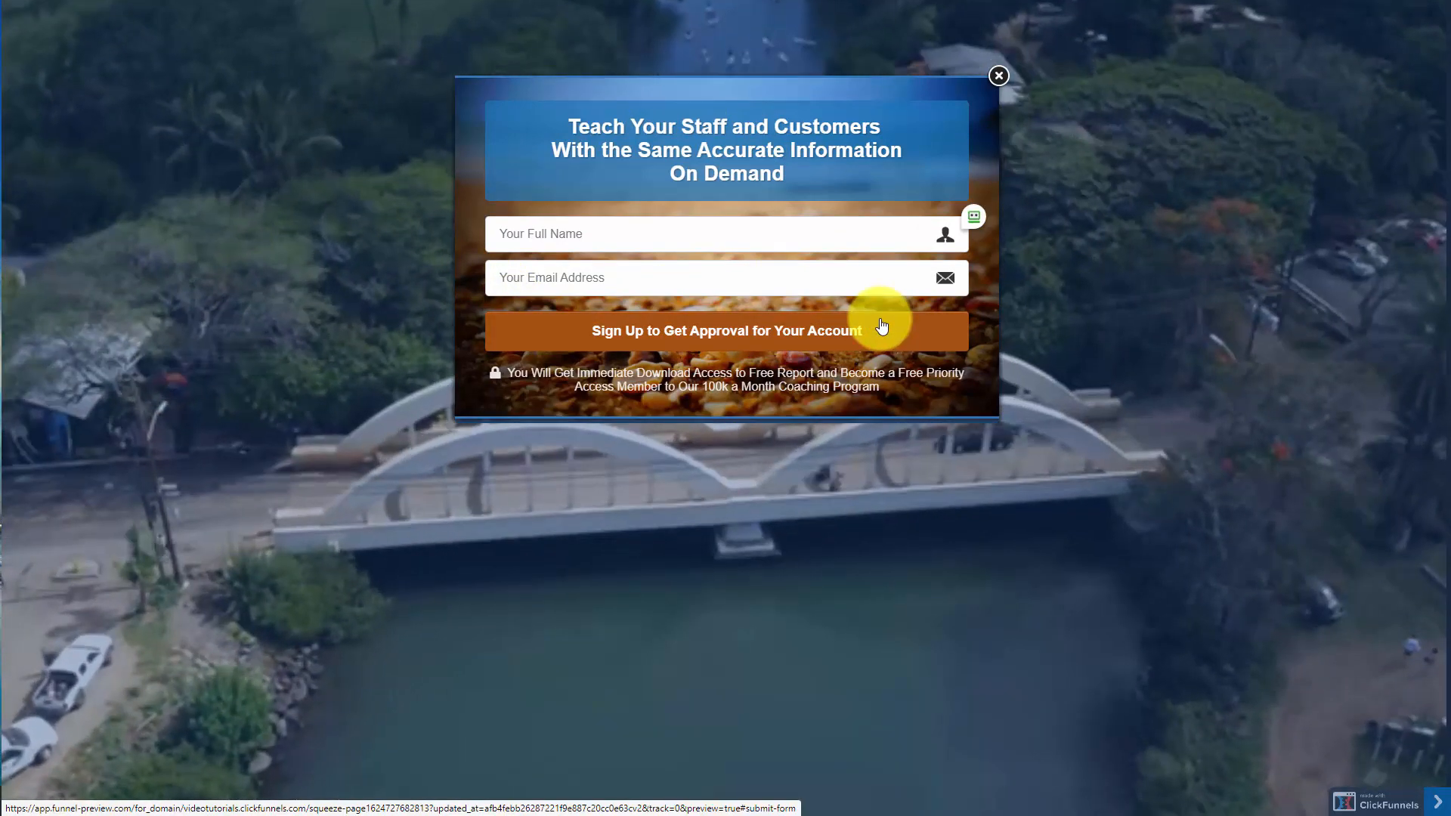
key("ctrl+w")
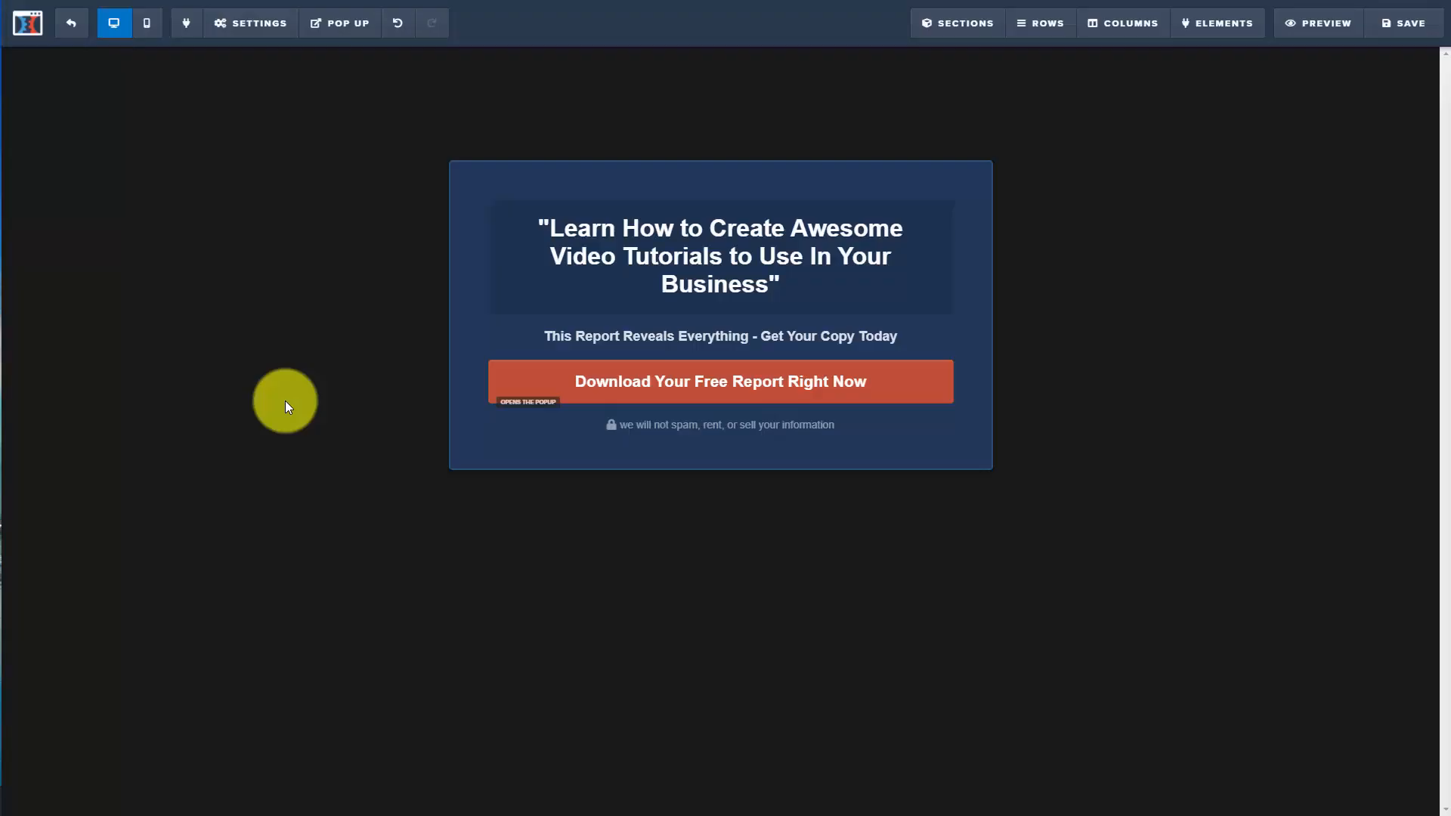
Return to the funnel steps, set the squeeze page's path to "get the free report", update the step, and open its live URL.
left_click(71, 32)
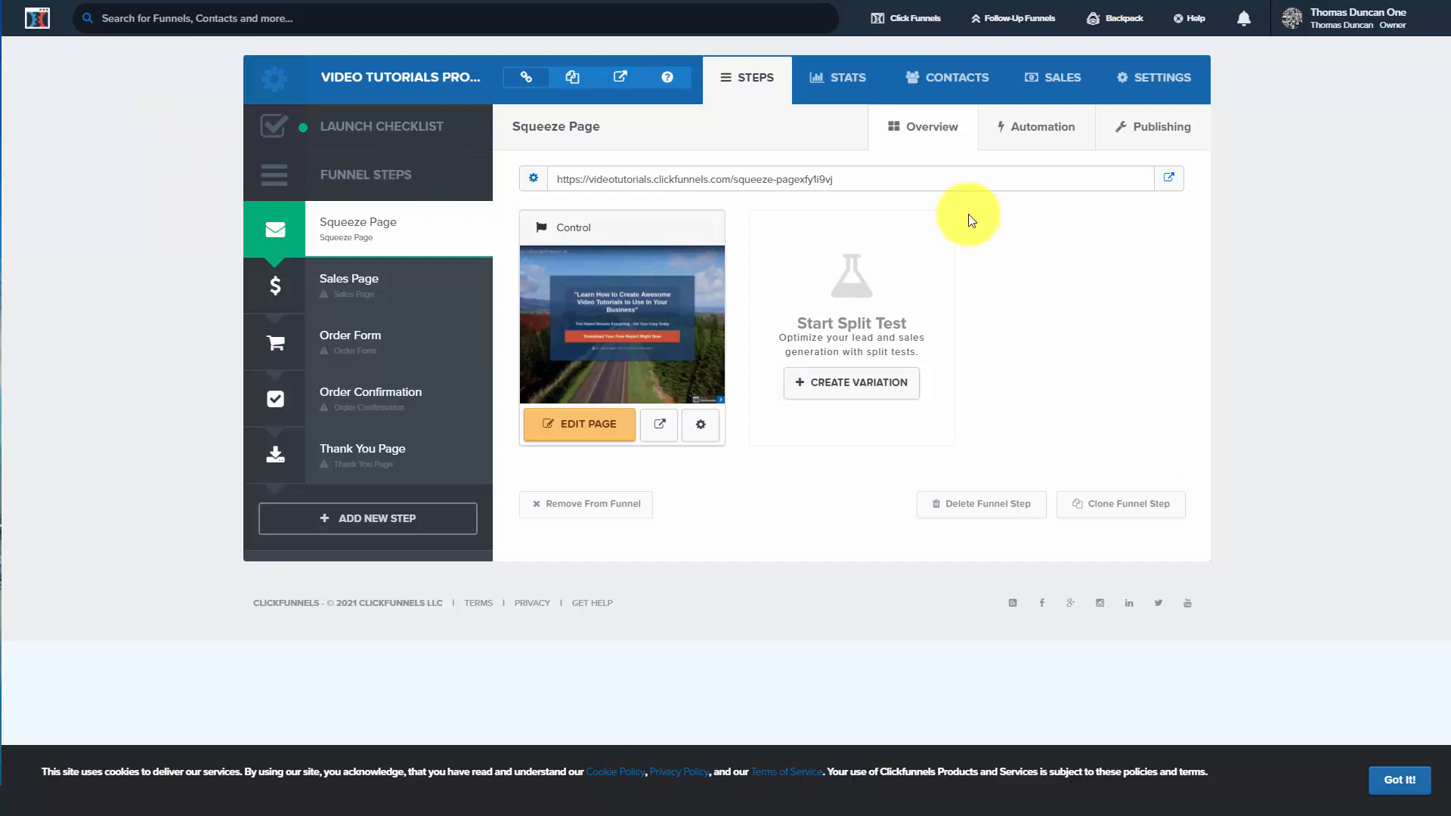
left_click(1142, 134)
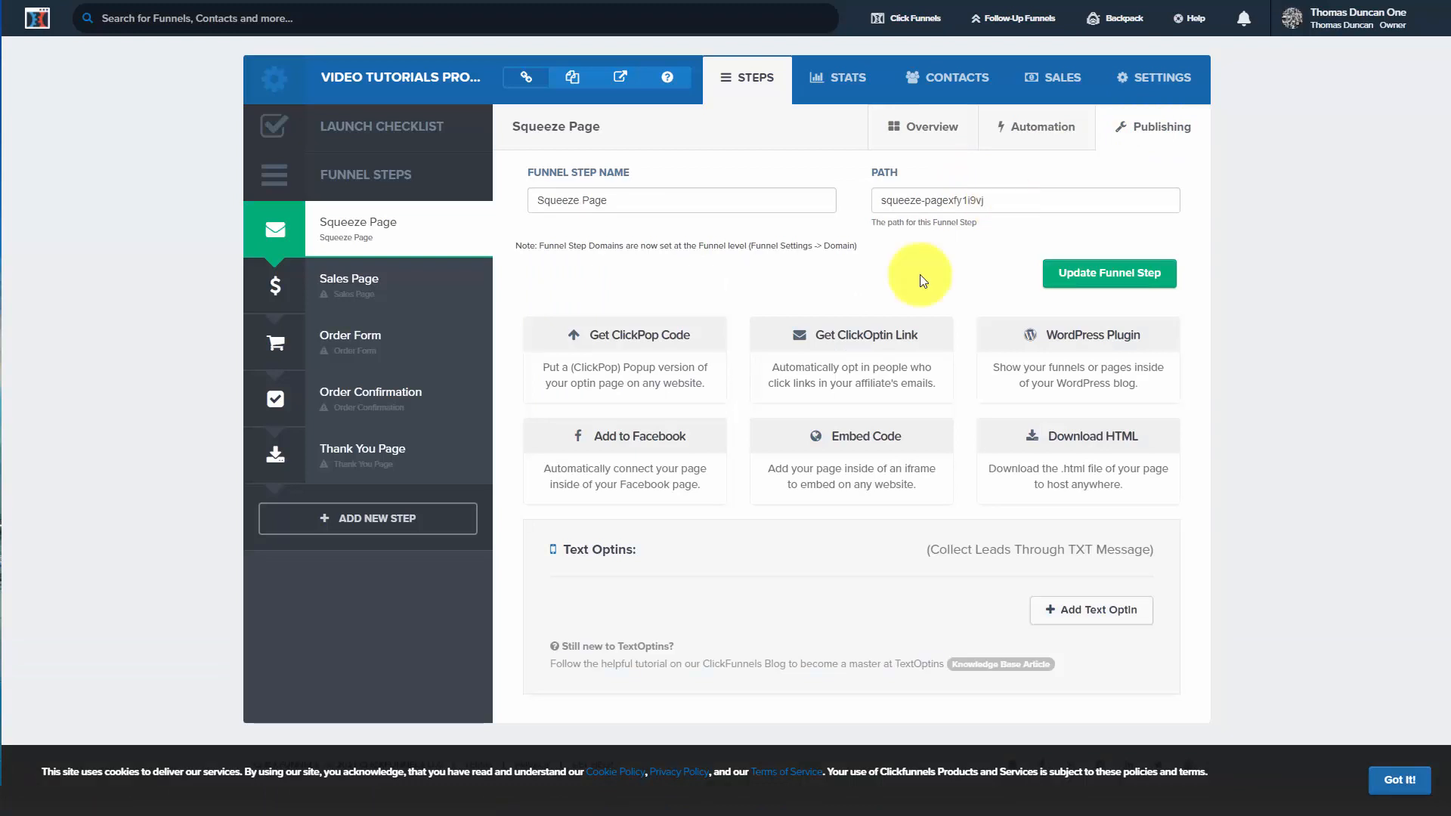
key("ctrl+a")
type("get the free report")
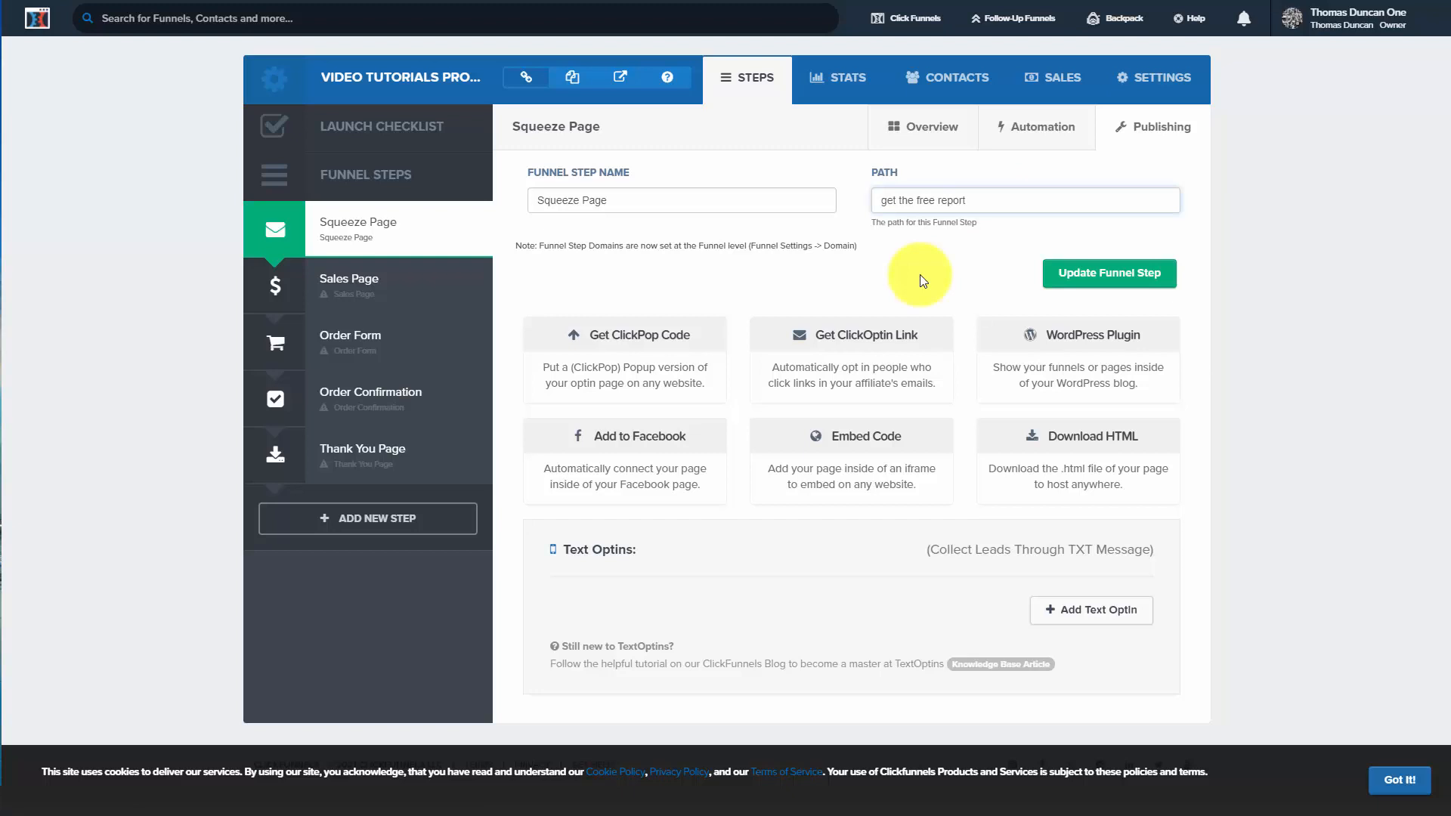
left_click(1085, 281)
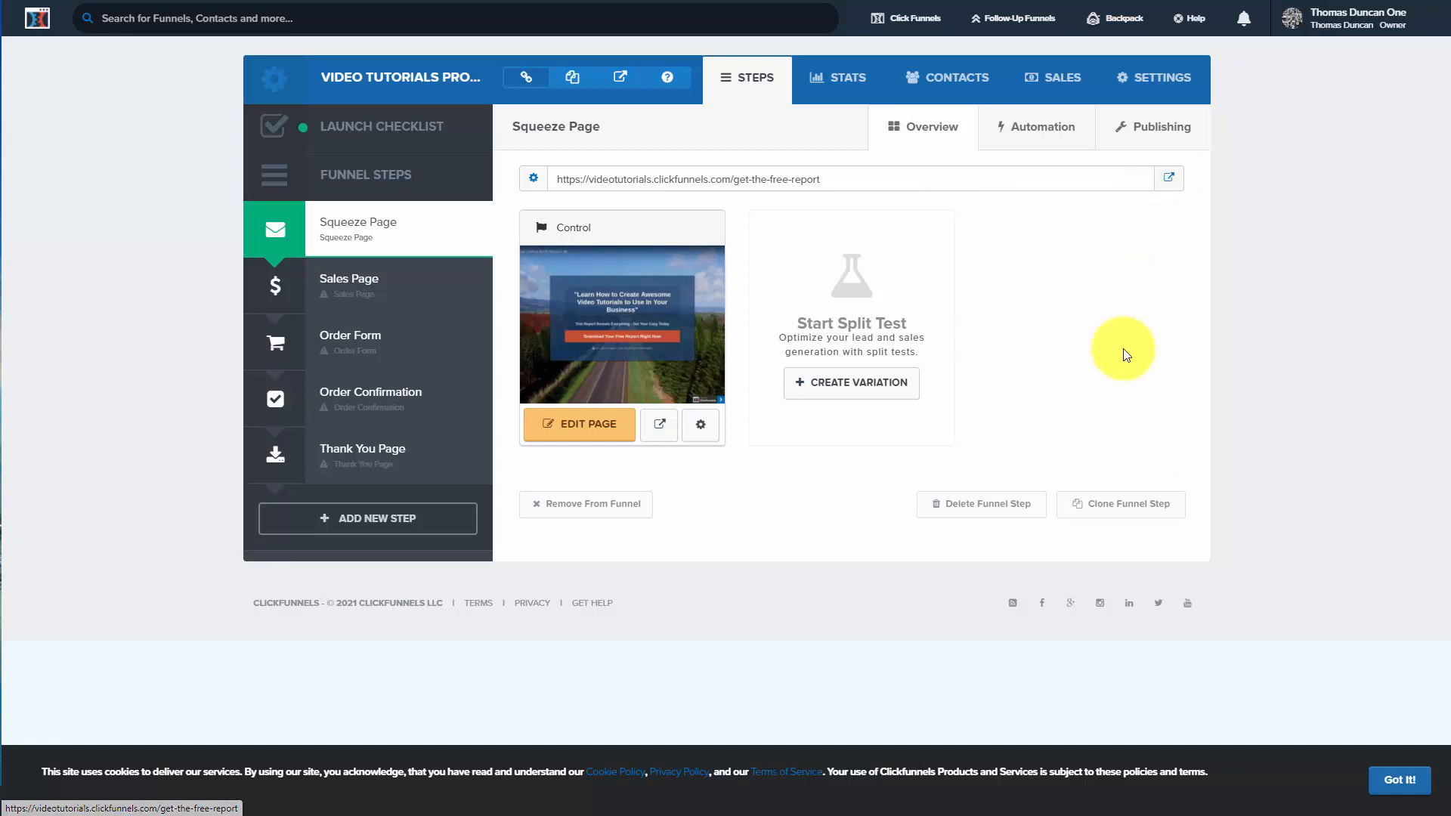
left_click(1168, 176)
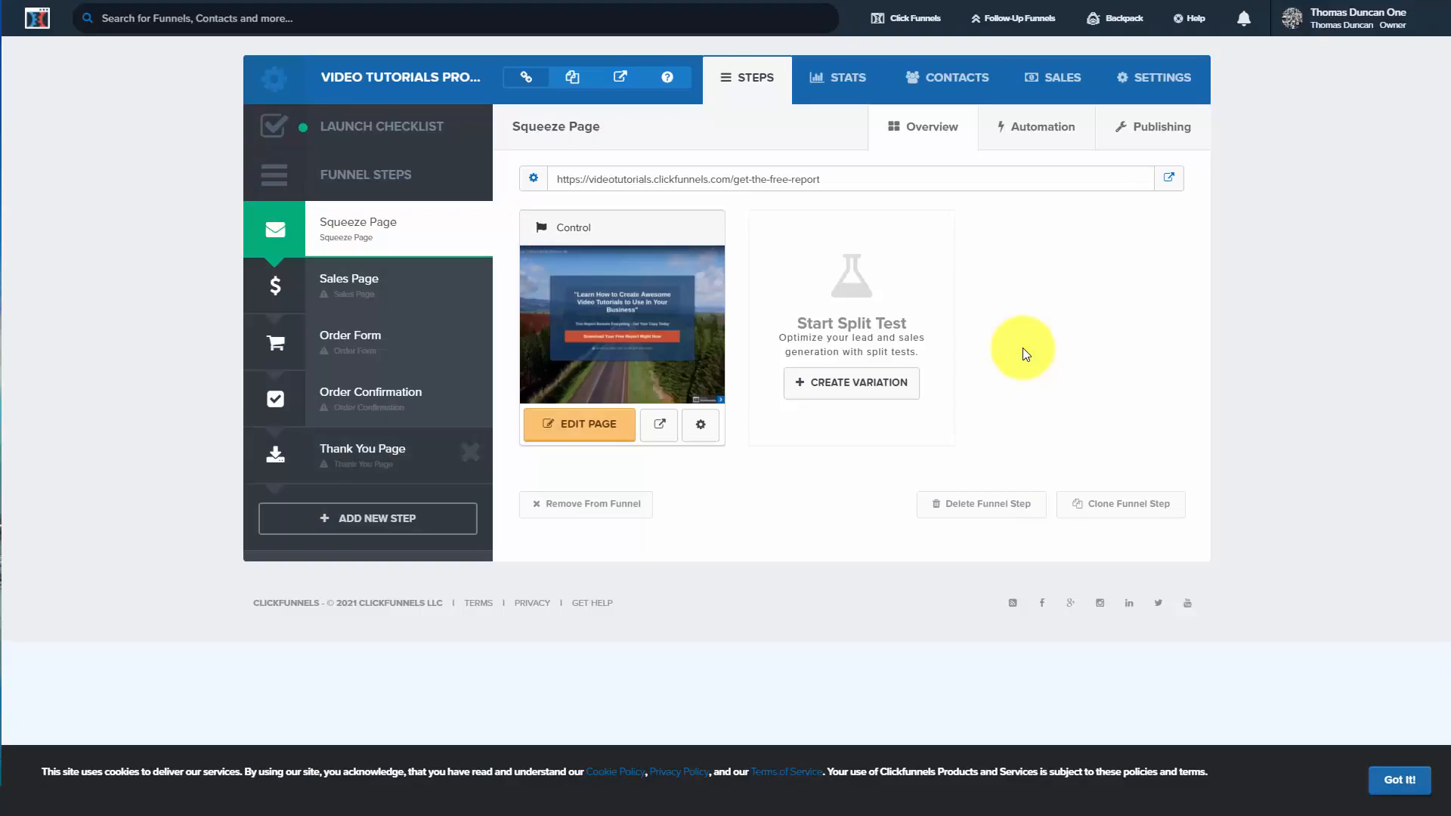
Apply the Email Marketing Launch Page template to the Sales Page step and check its pop-up in the editor.
left_click(350, 286)
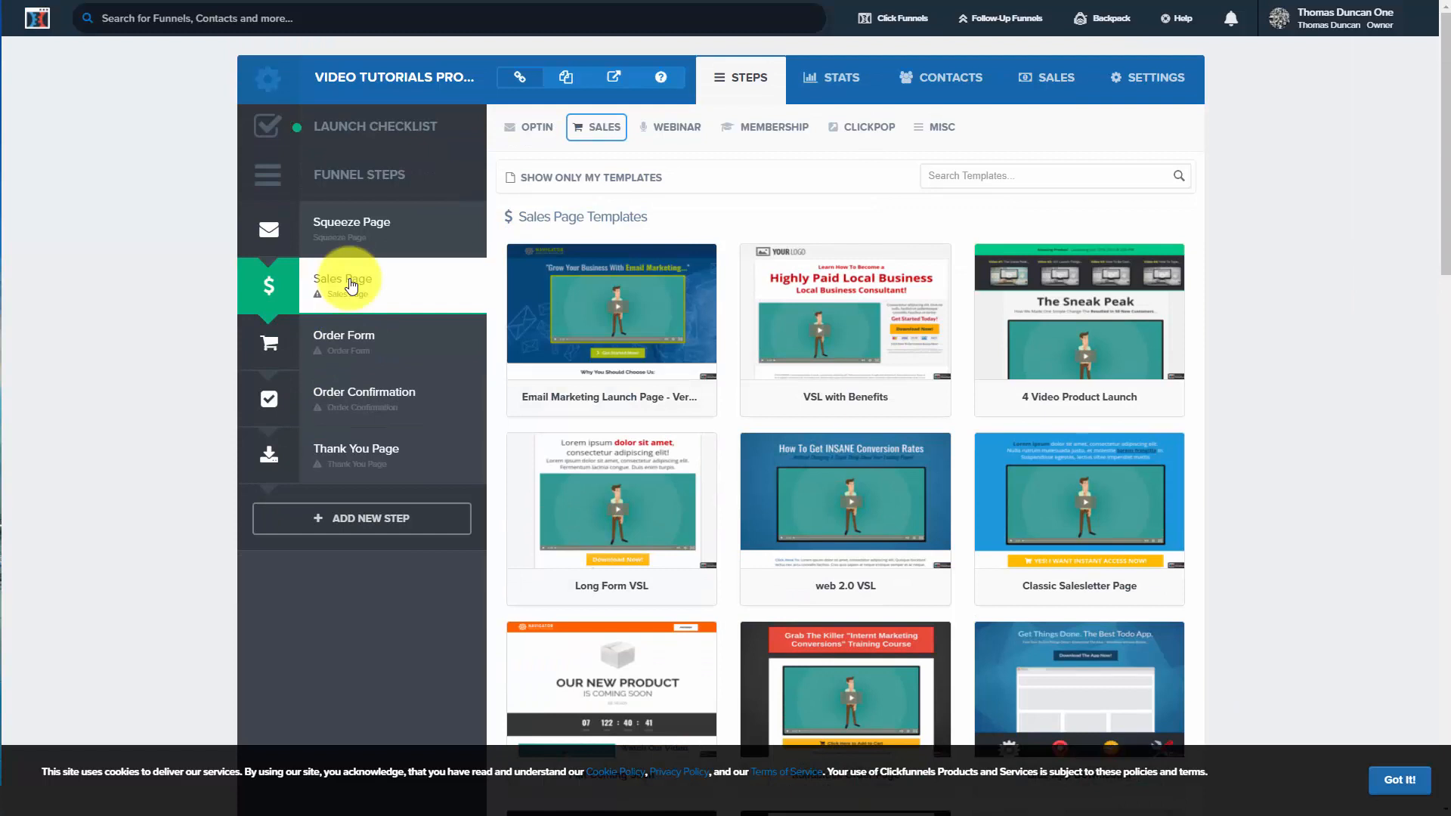
left_click(611, 301)
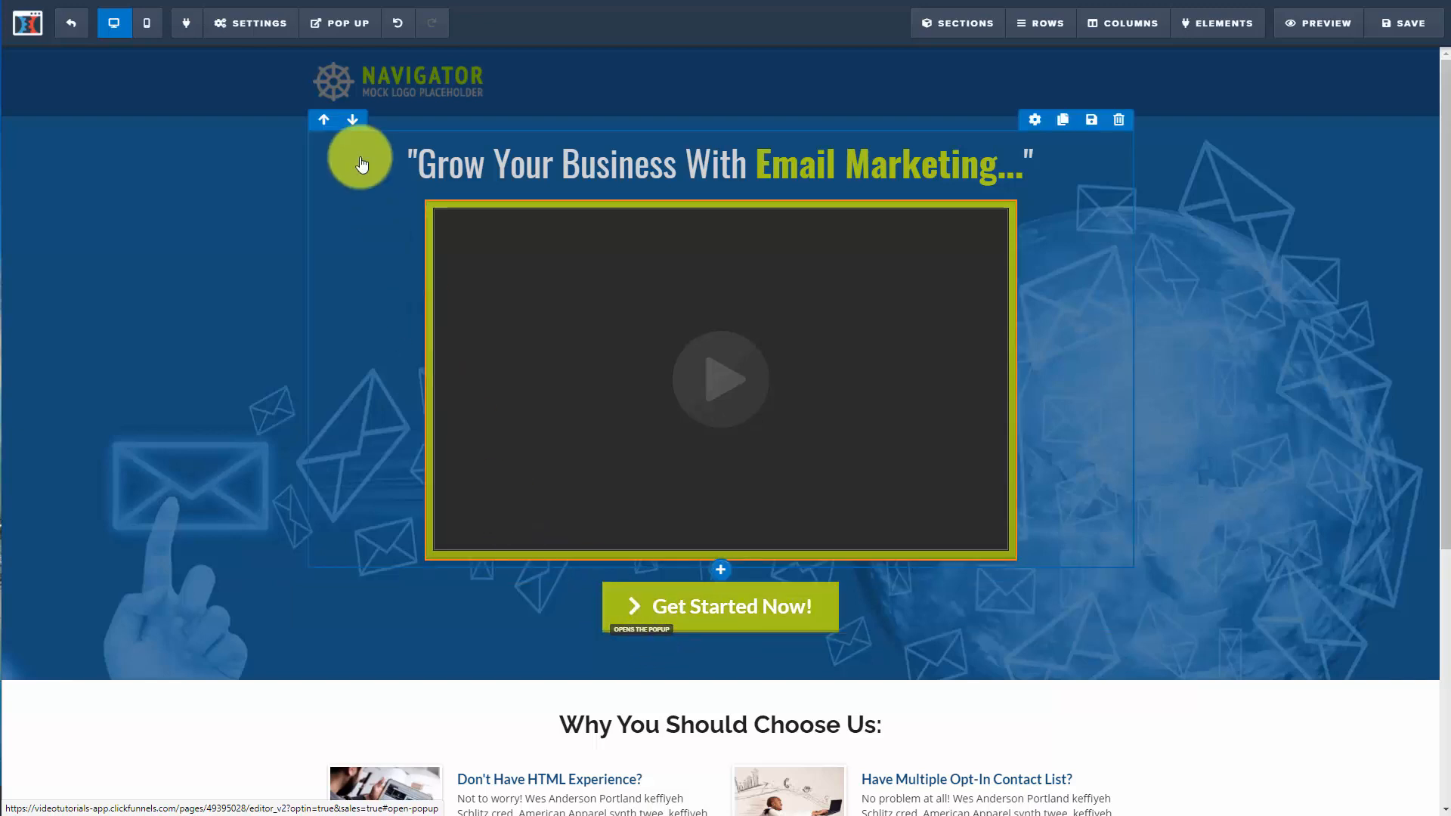
mouse_move(340, 37)
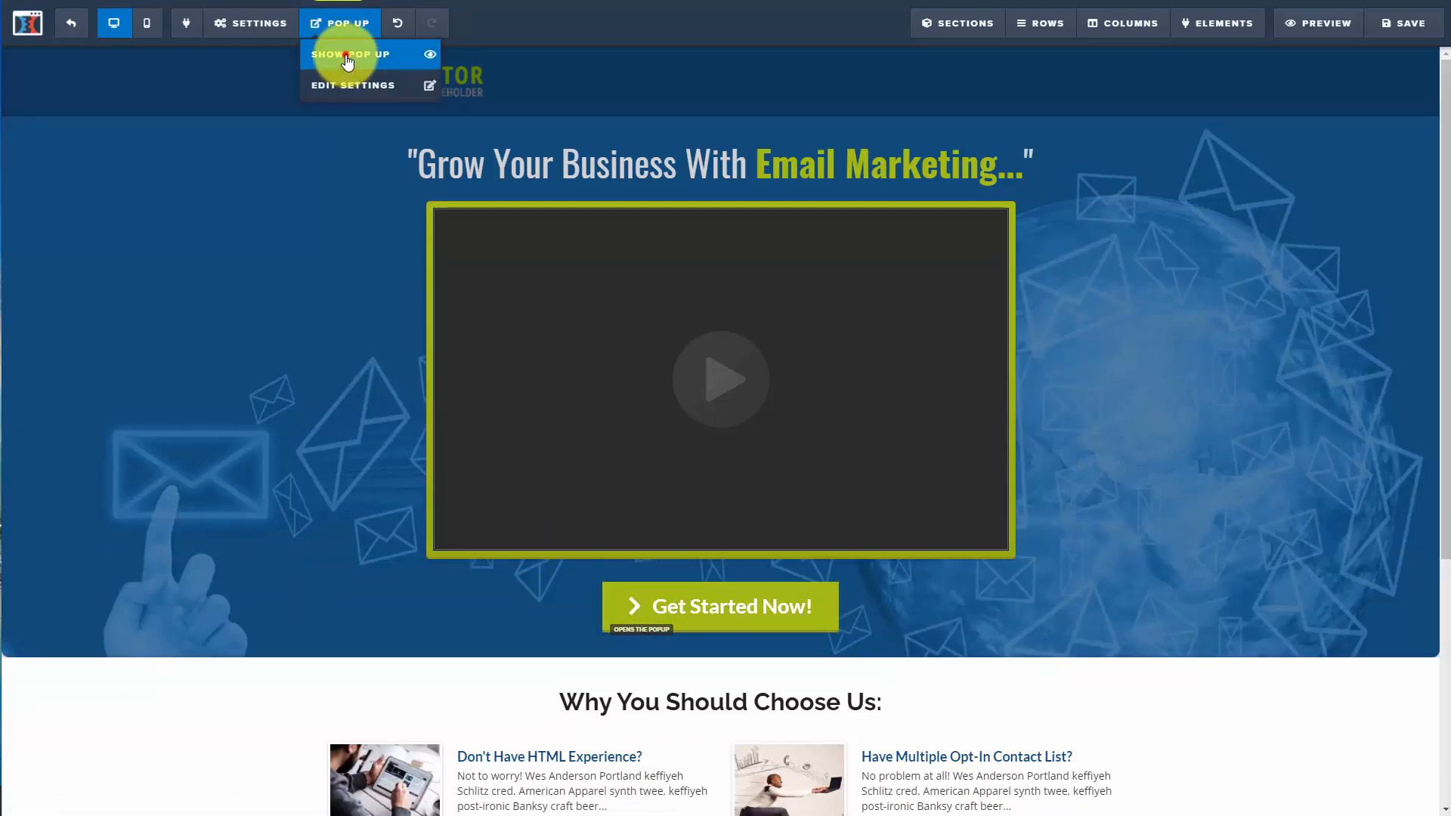
left_click(337, 55)
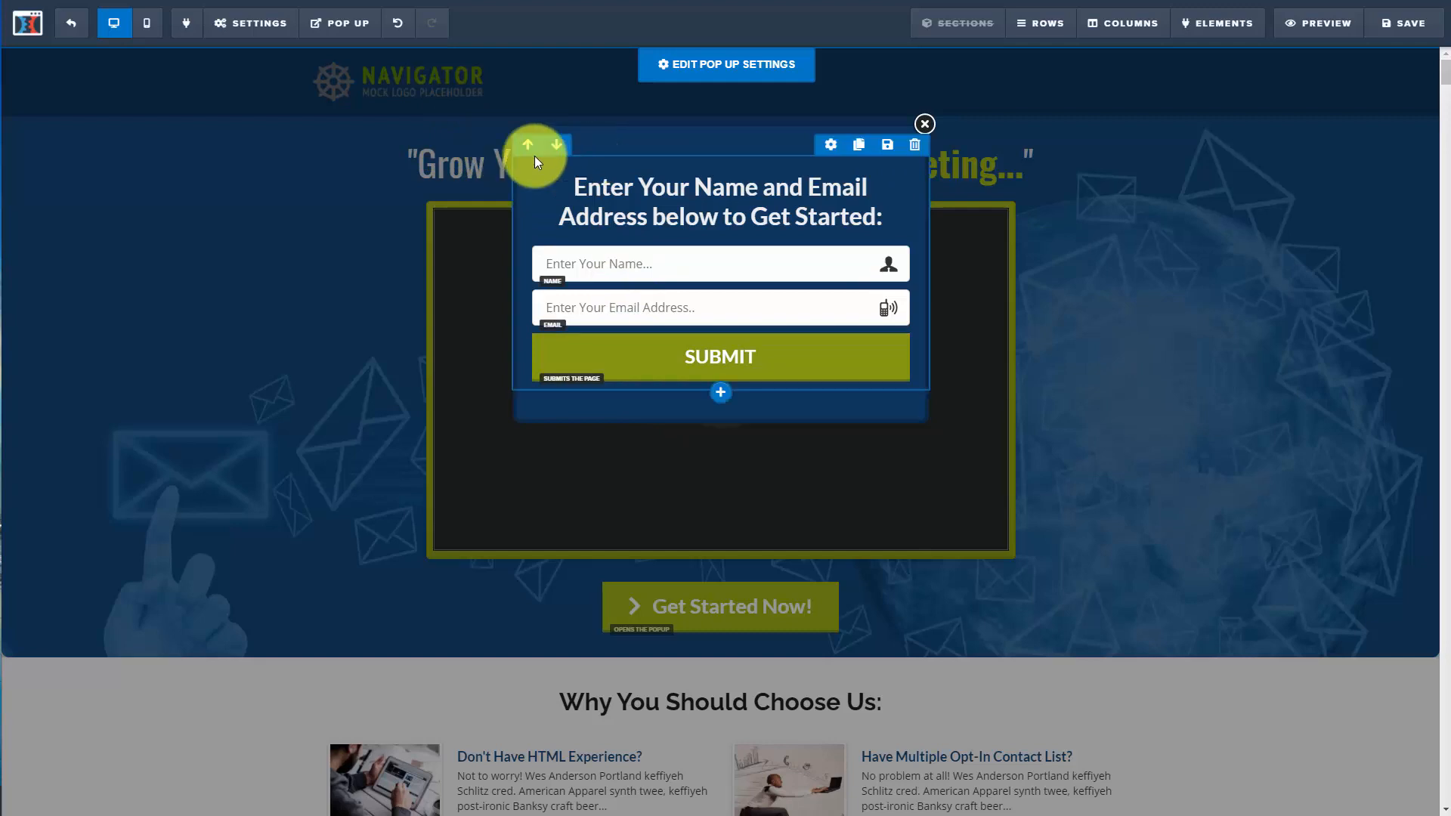
left_click(922, 124)
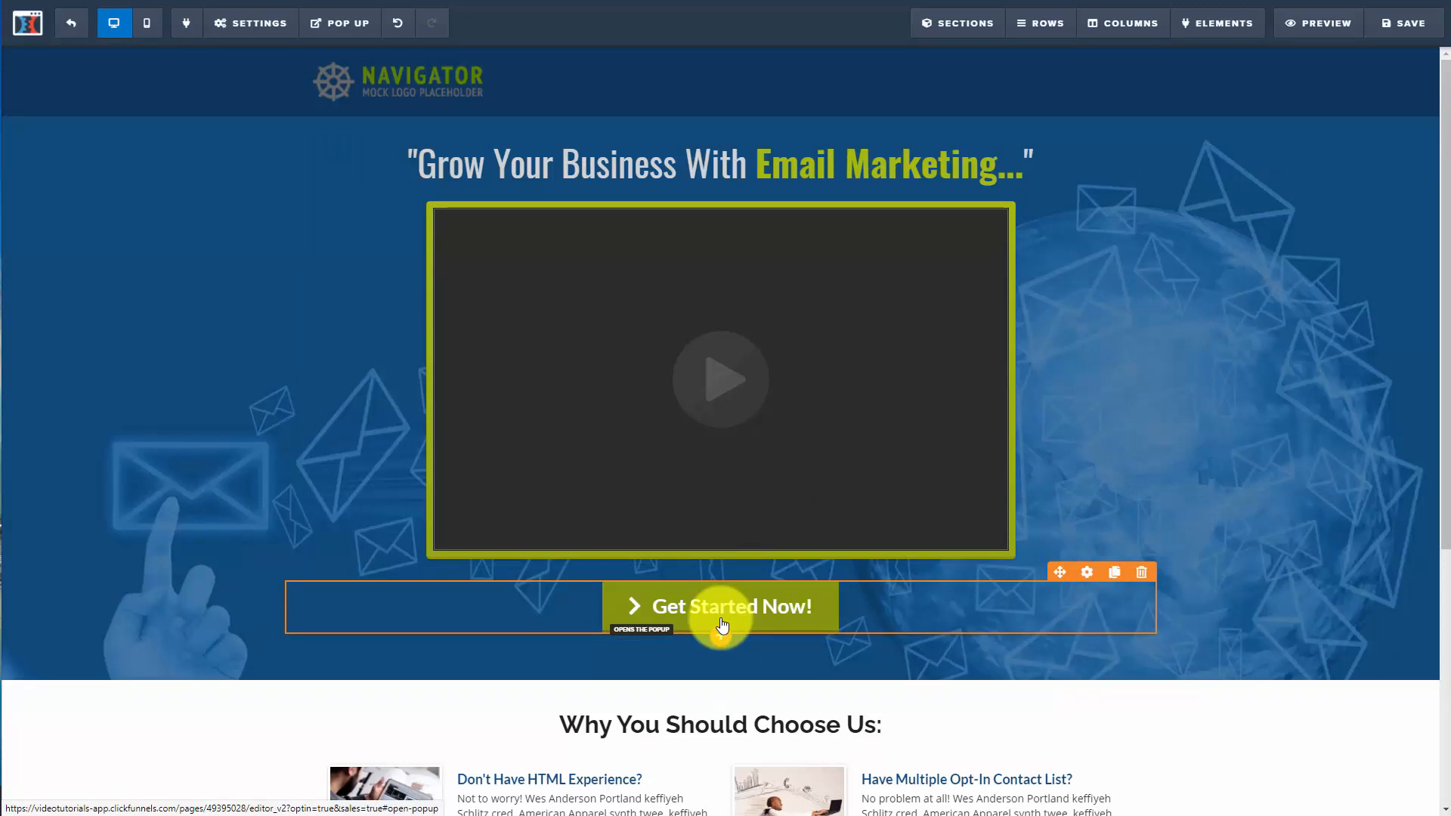
Set the Get Started Now! button's action to Go To Next Step In Funnel, save the sales page, and return to the funnel steps.
left_click(640, 631)
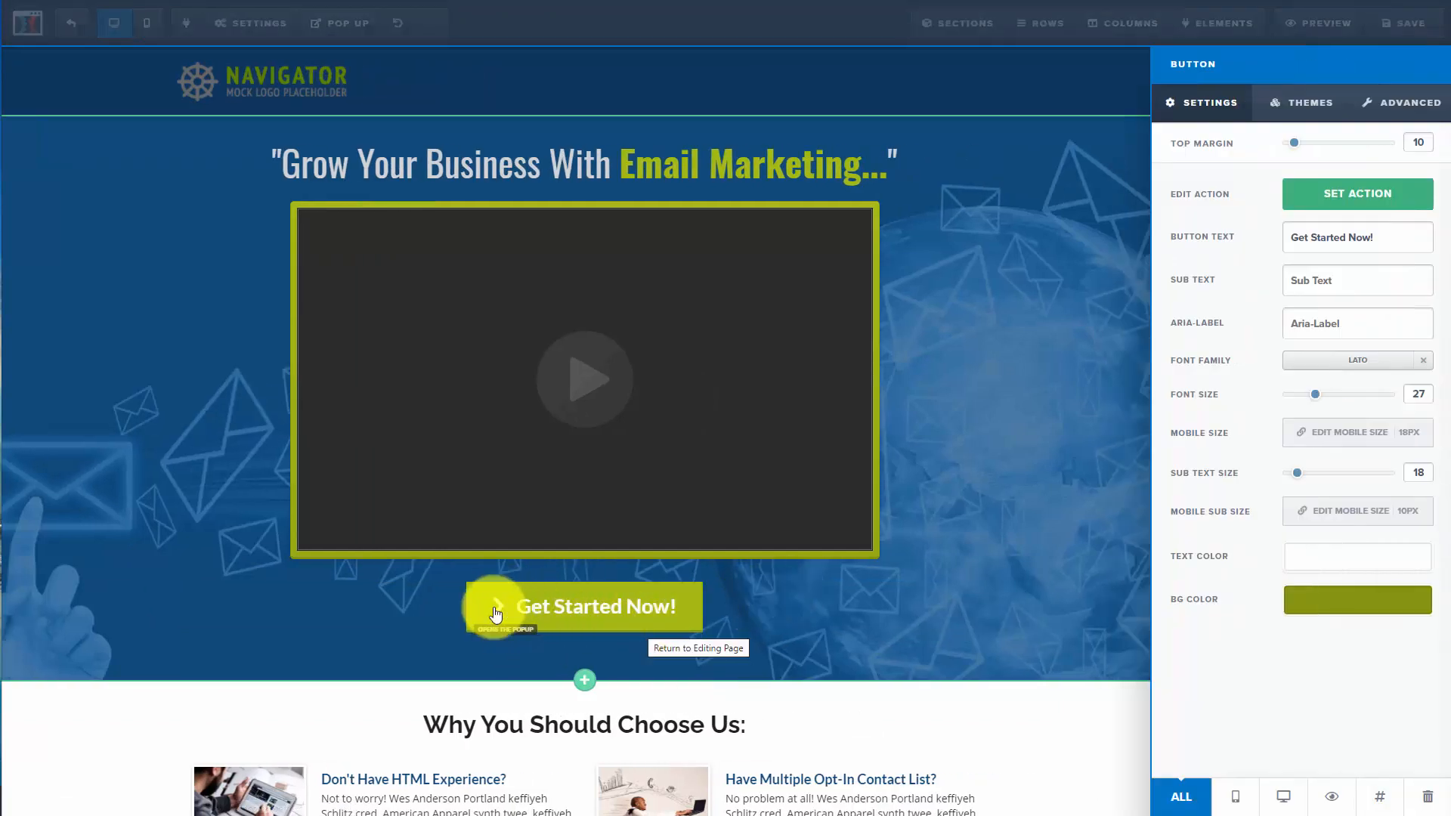
left_click(1341, 200)
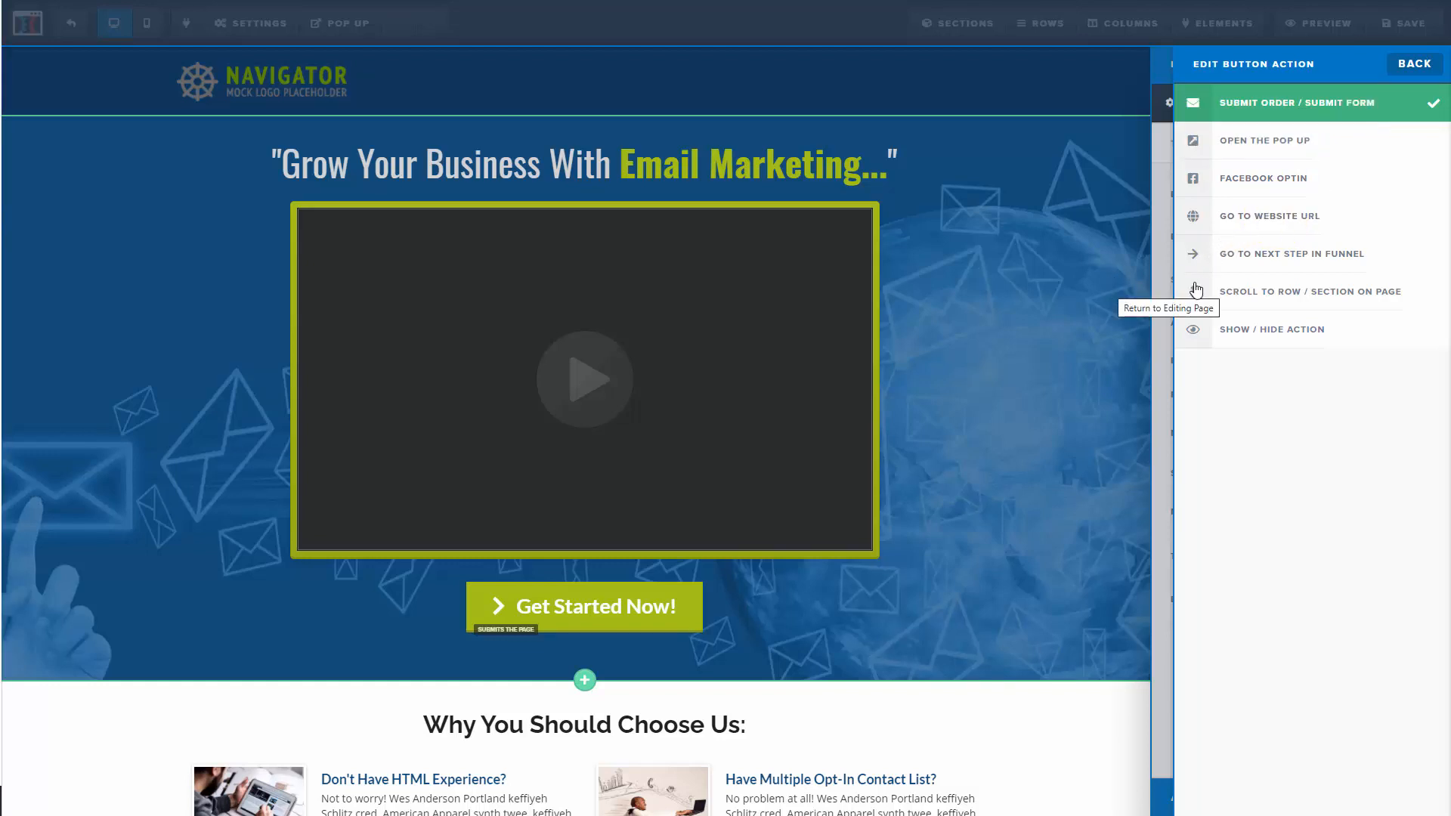
left_click(1254, 259)
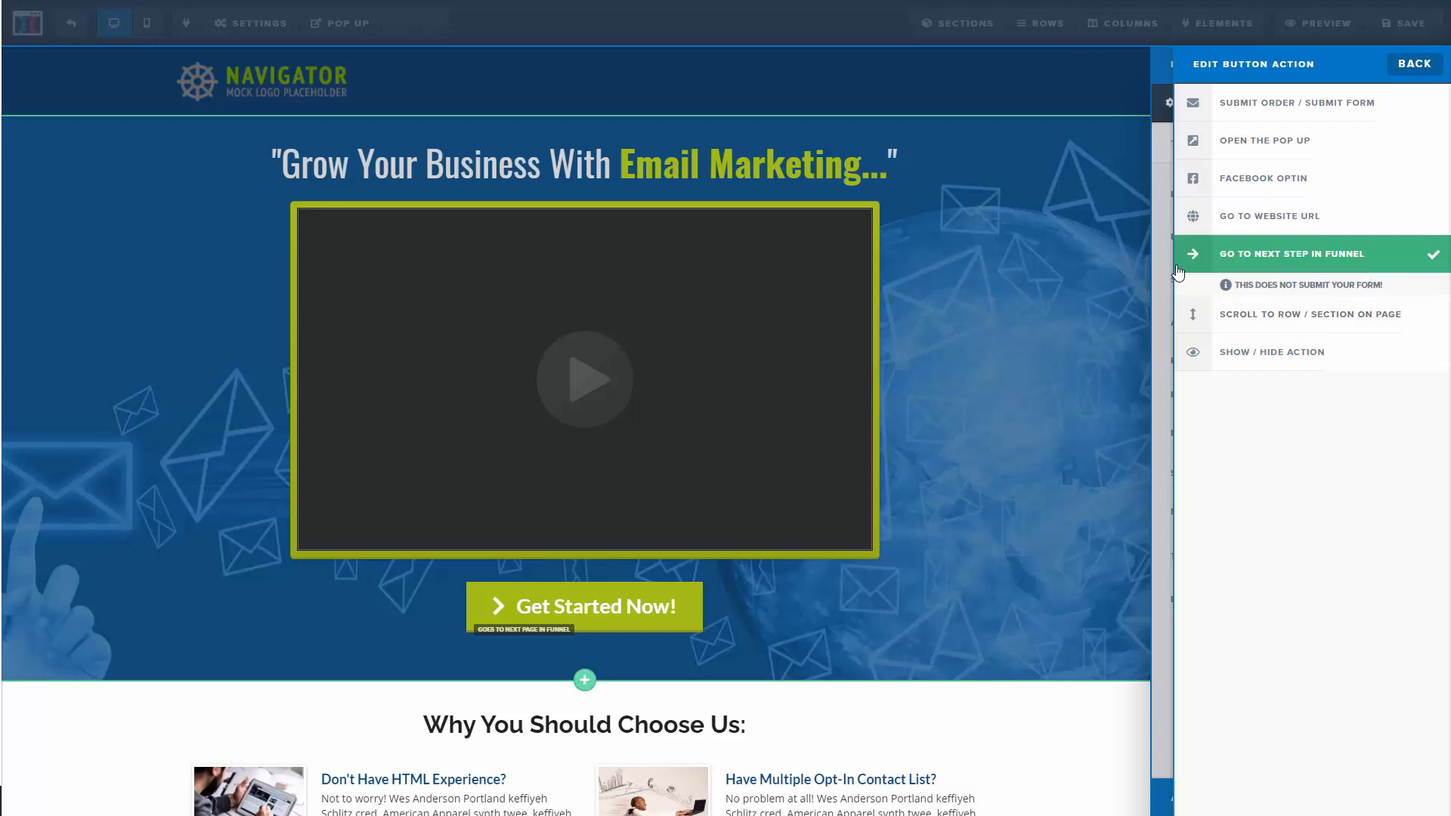
left_click(1021, 274)
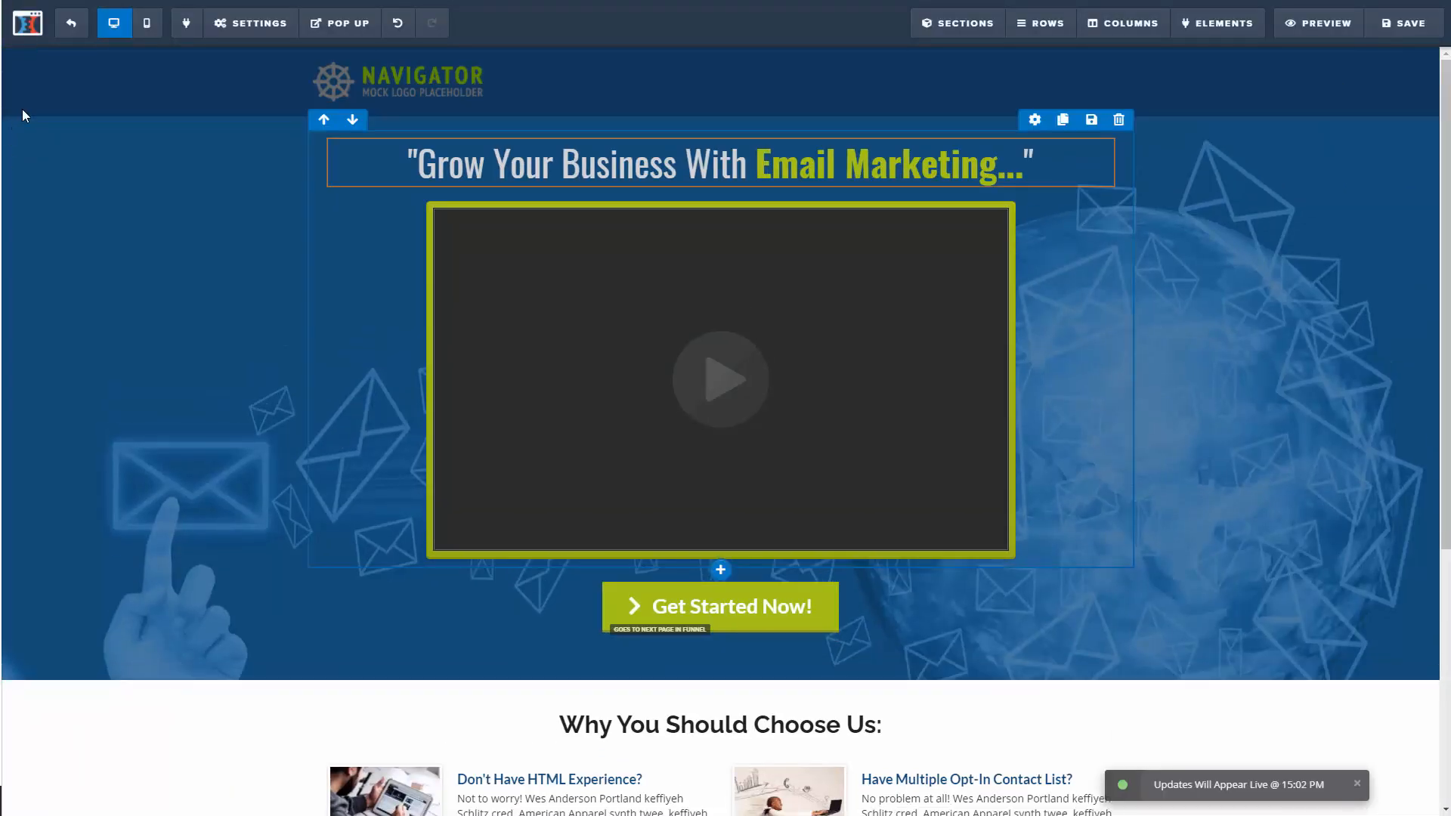
left_click(70, 29)
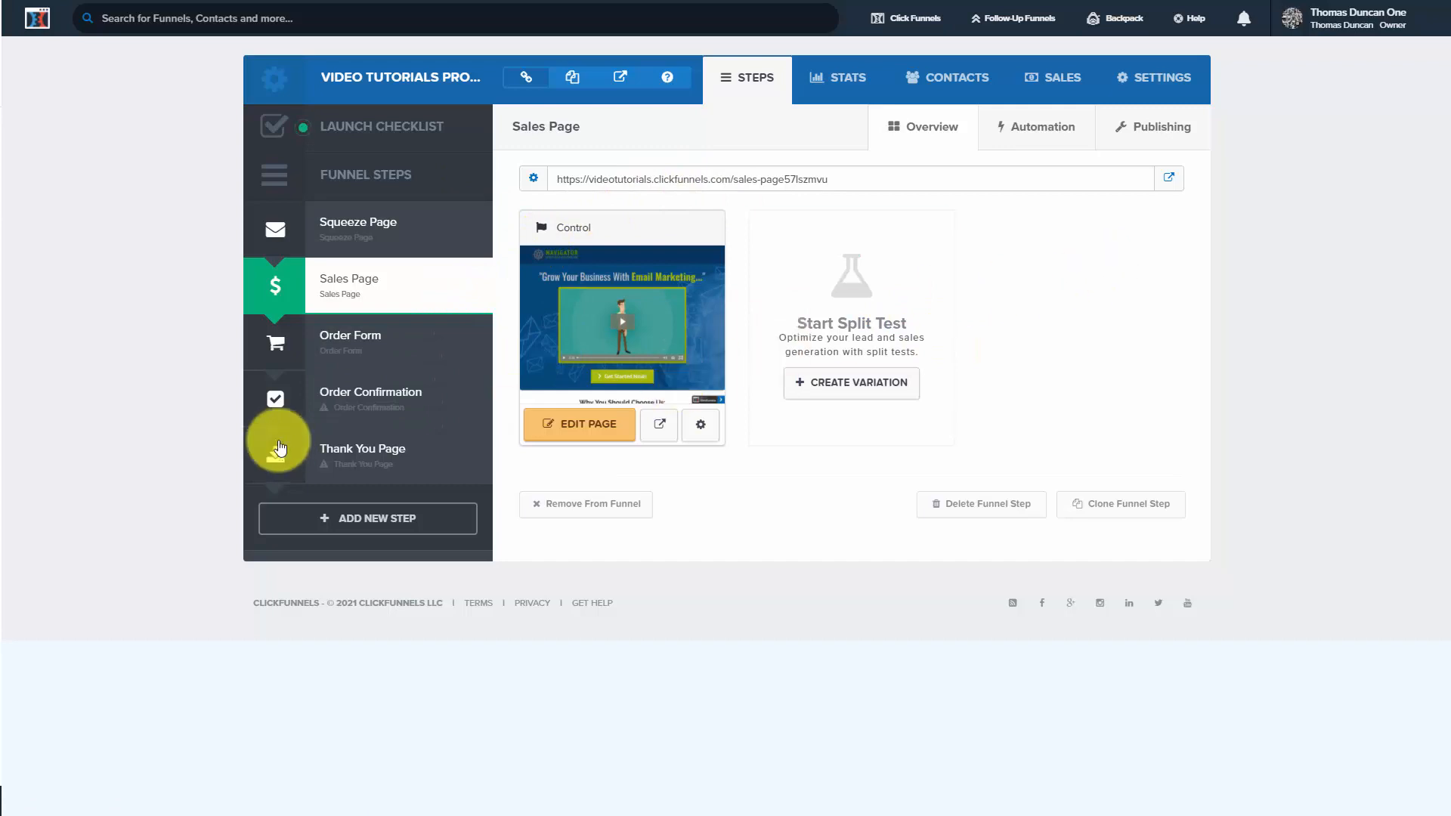
Open the Order Form page in the editor and check the action of the Complete My Order button.
left_click(352, 345)
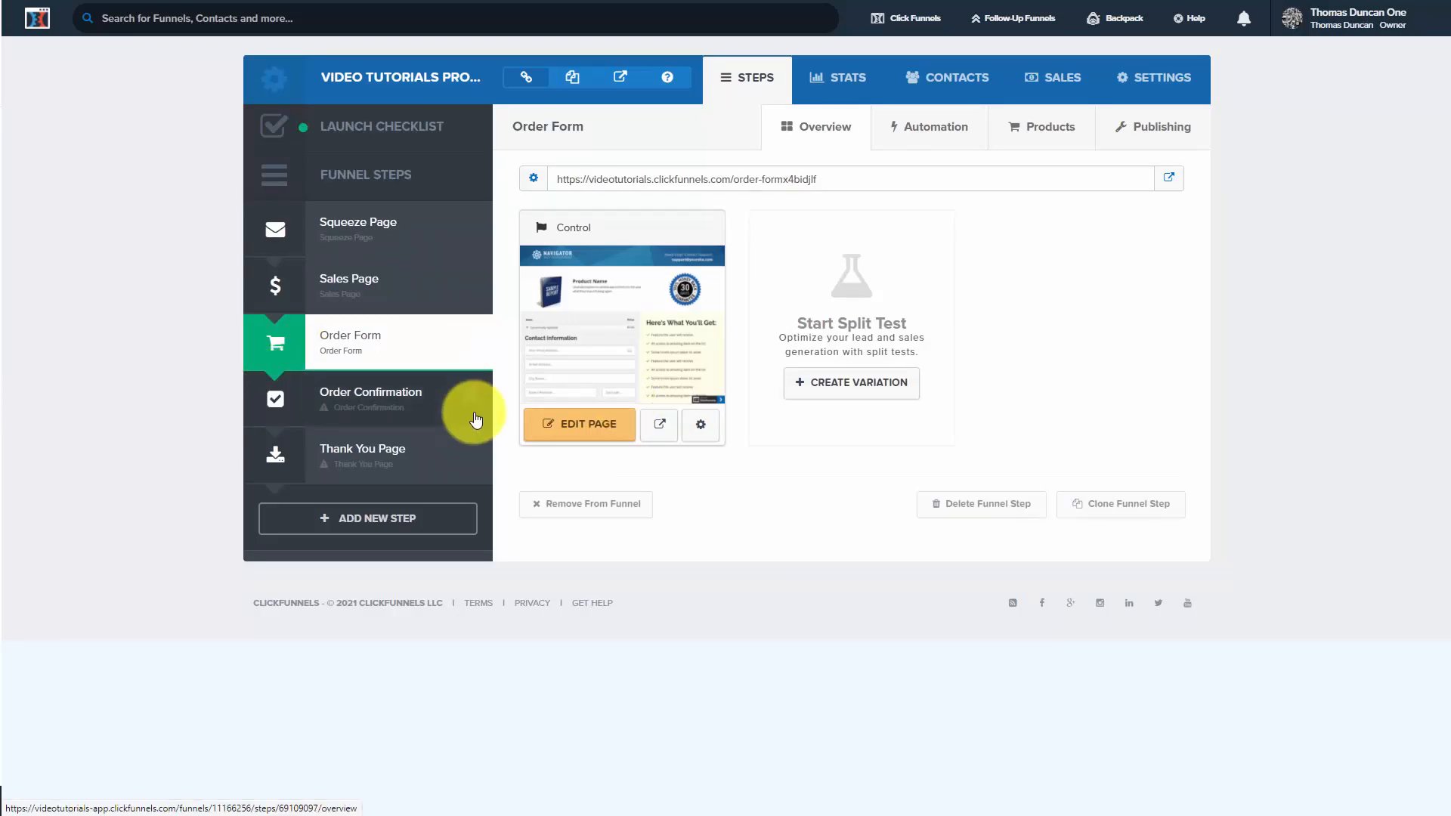
left_click(601, 421)
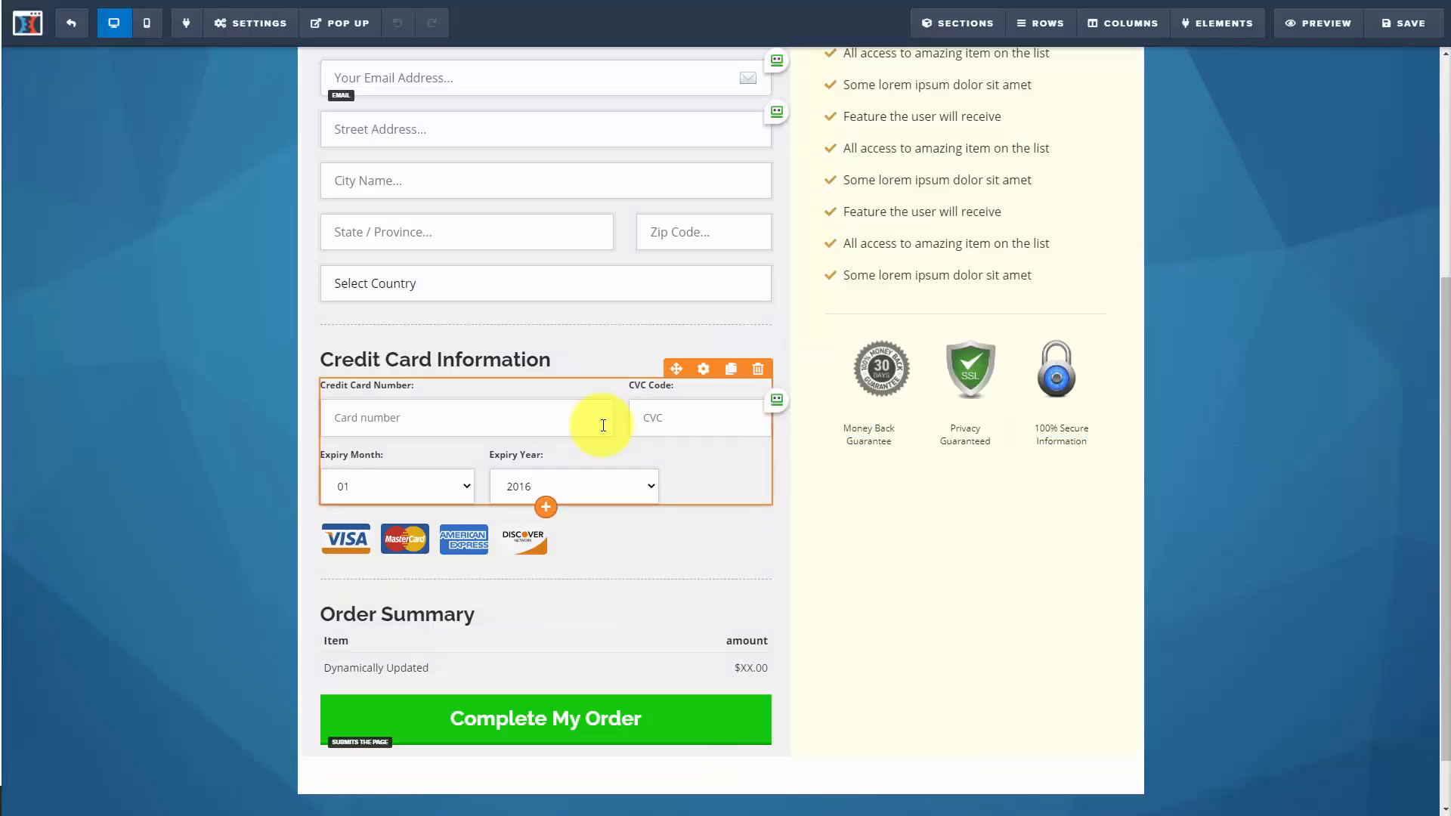
scroll(603, 424, "up", 3)
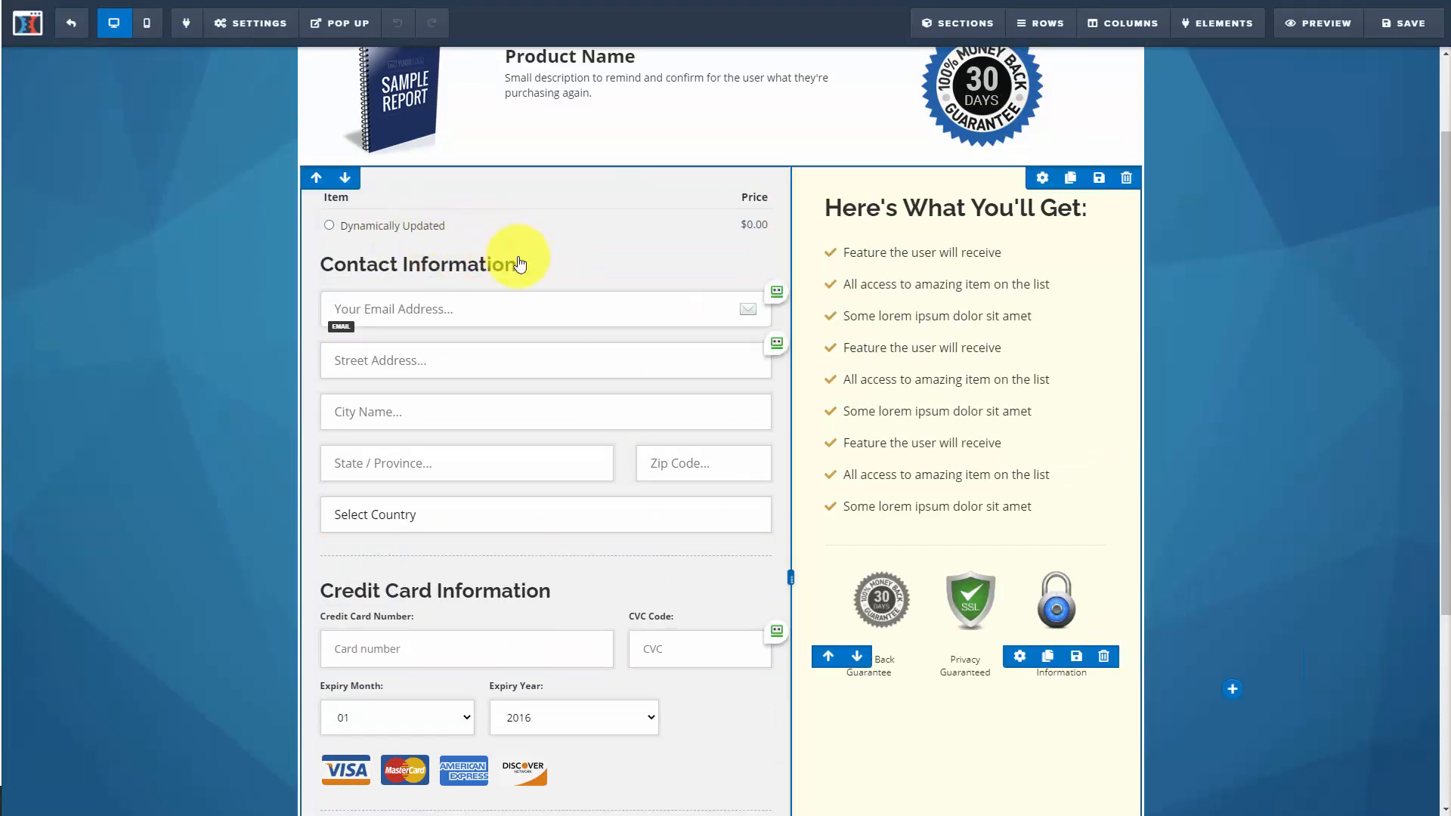
scroll(492, 233, "down", 4)
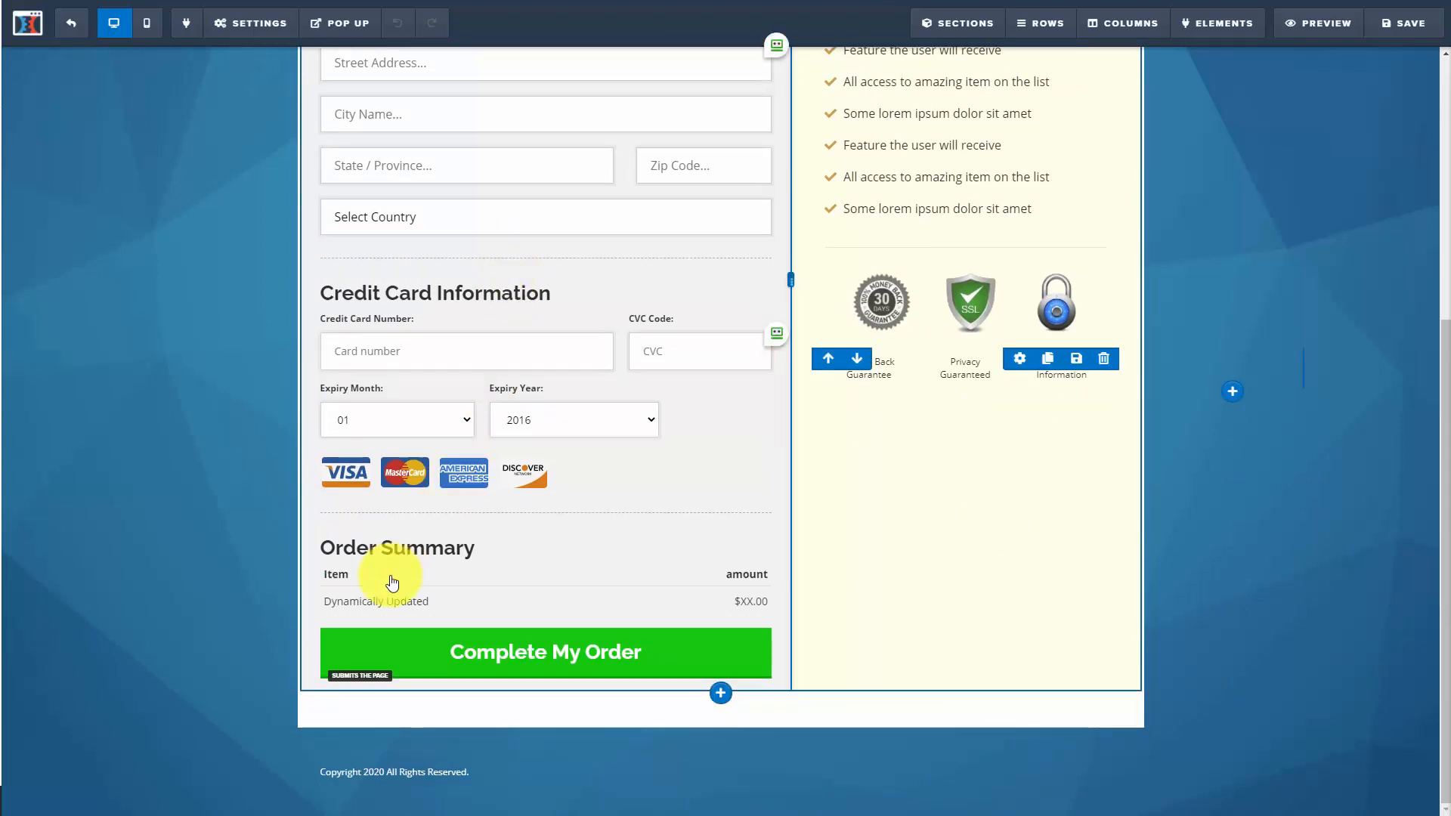
left_click(365, 679)
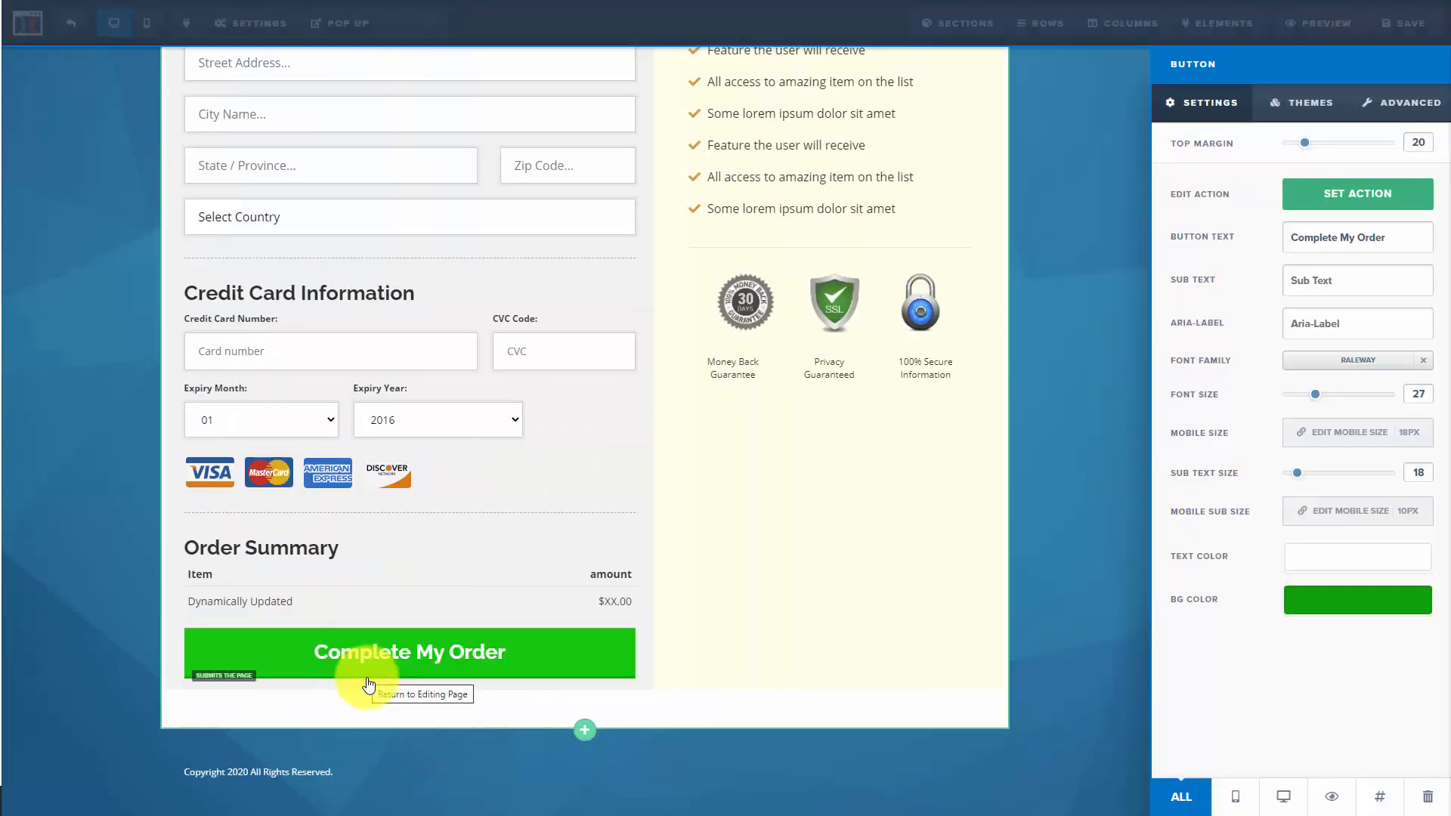
left_click(1360, 196)
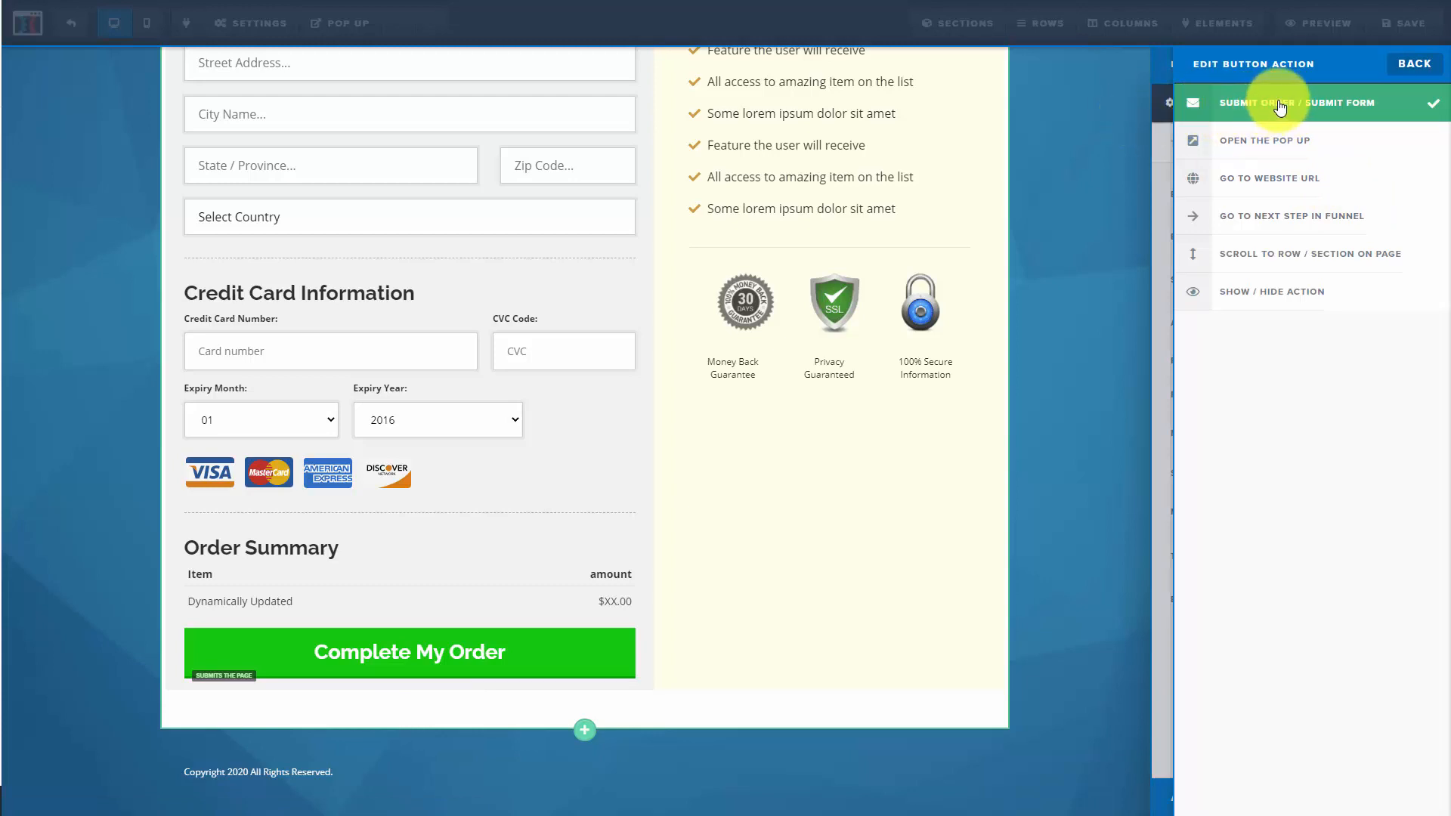
left_click(1096, 157)
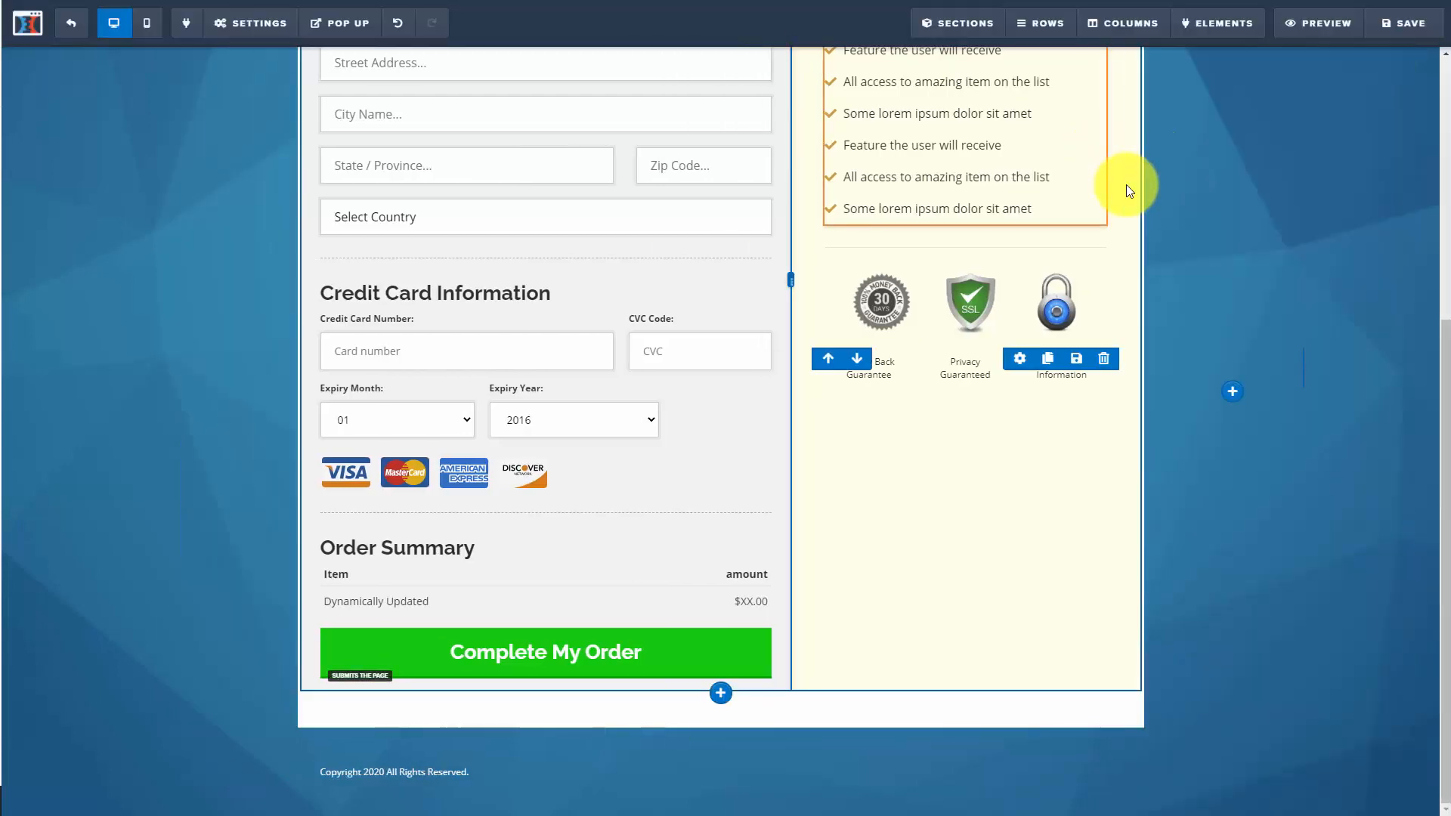
Review the order form's layout, show its pop-up, and close the pop-up again.
scroll(1126, 184, "up", 1)
scroll(1126, 184, "up", 4)
scroll(1126, 186, "down", 5)
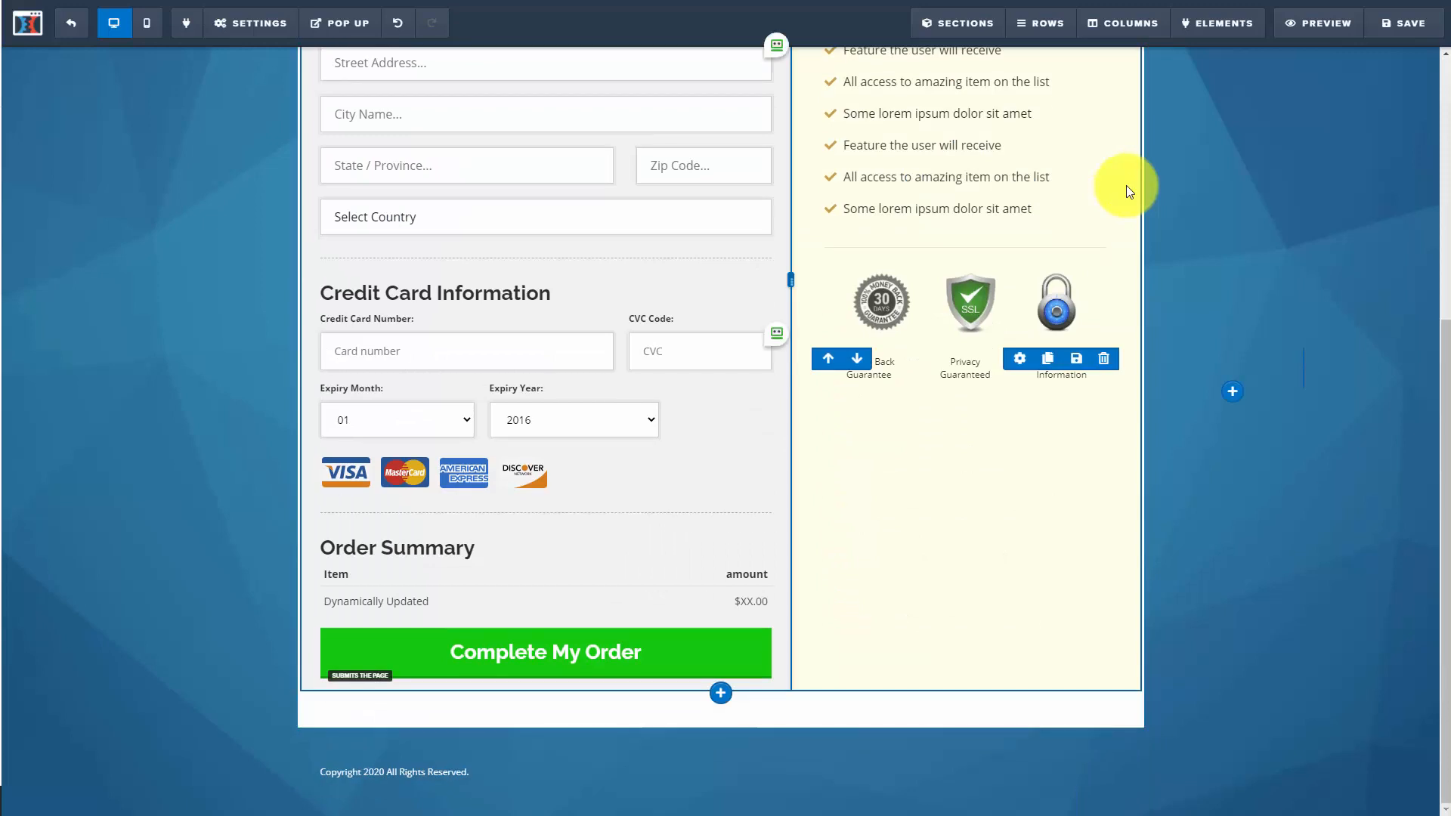
scroll(1126, 184, "up", 4)
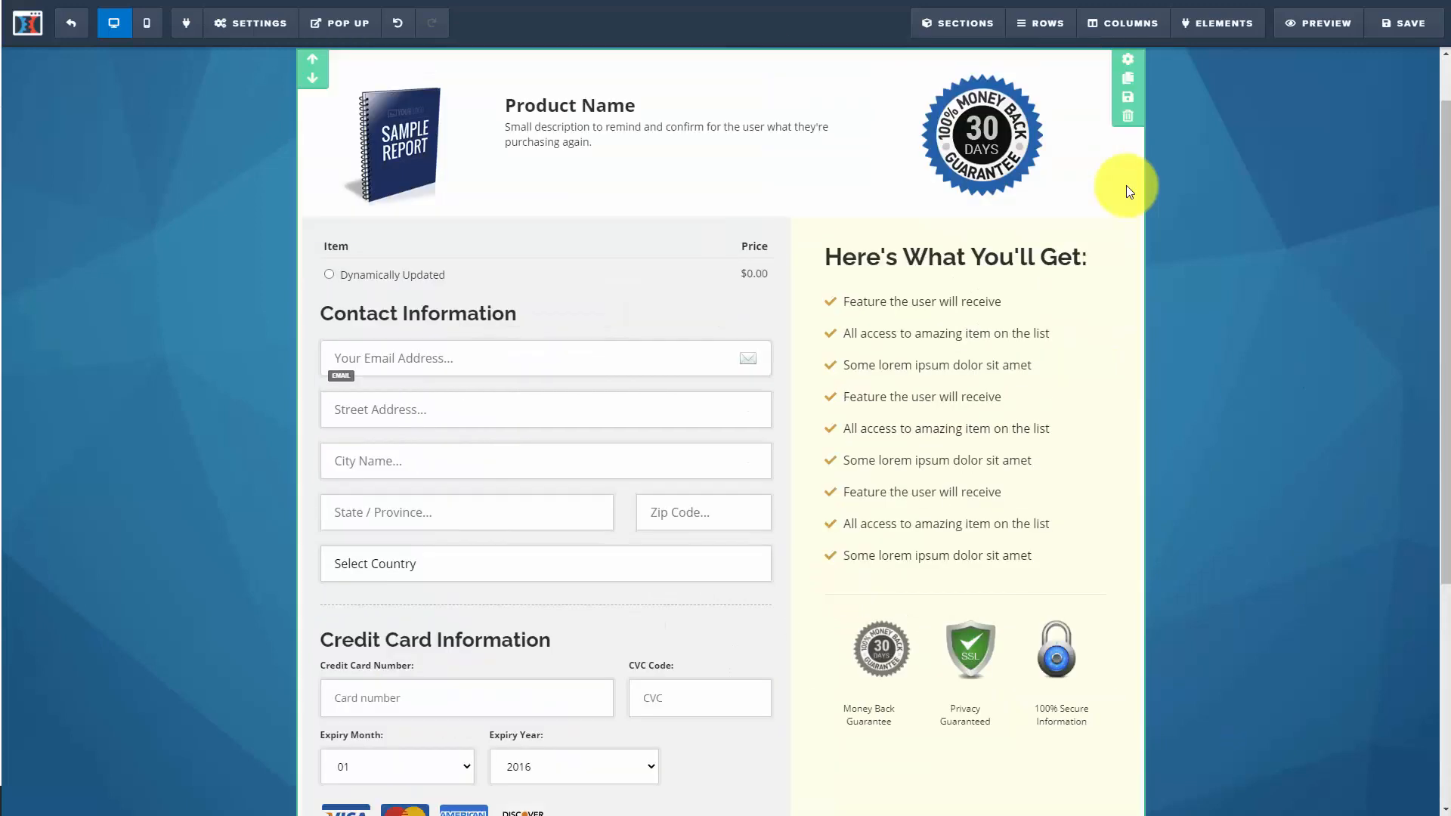
left_click(338, 23)
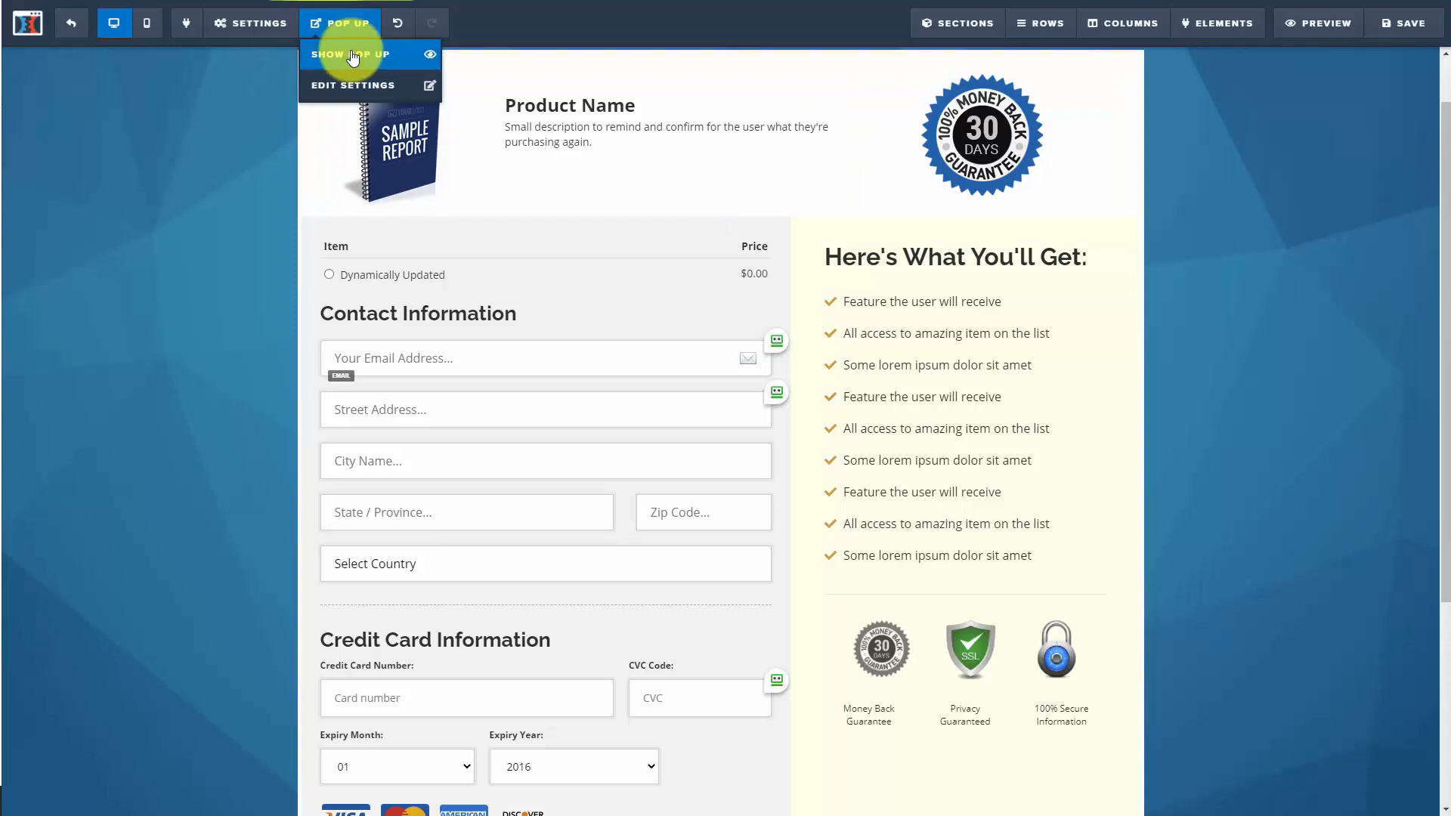
left_click(352, 56)
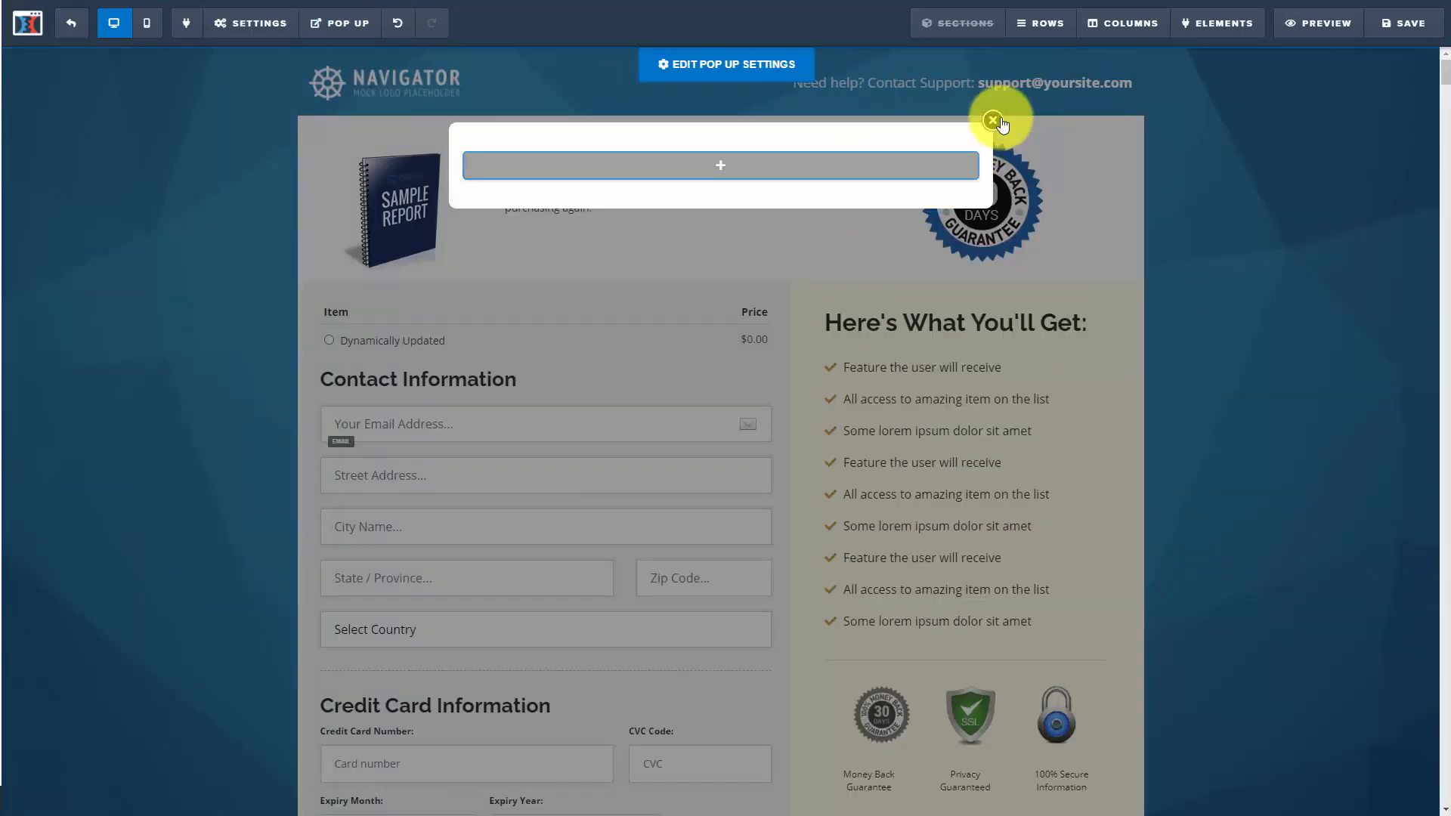
left_click(542, 122)
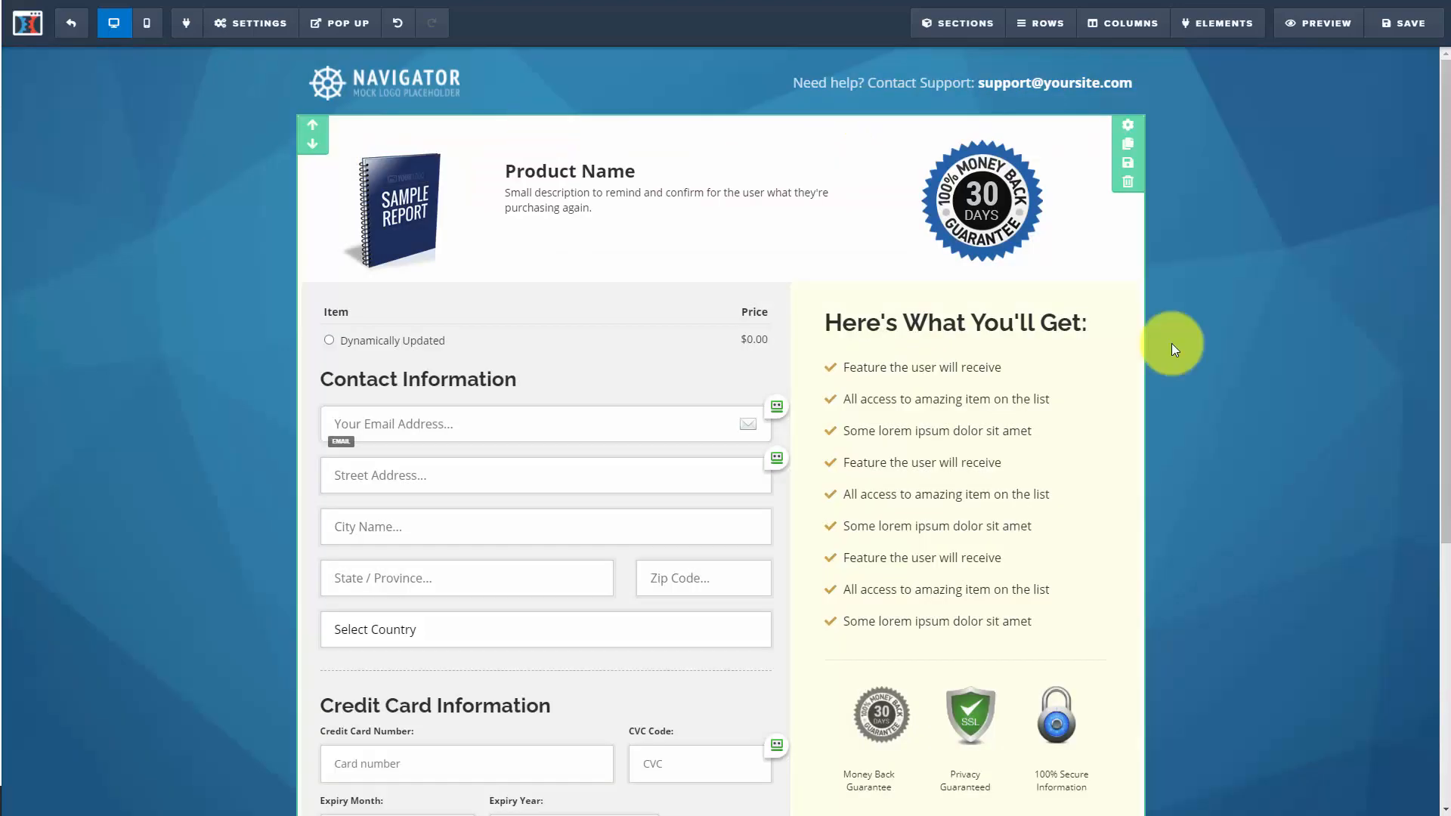
scroll(1173, 340, "down", 1)
left_click(1043, 178)
Set the order form's Search Engines option to Hide, save the page, and return to the funnel steps.
left_click(1396, 27)
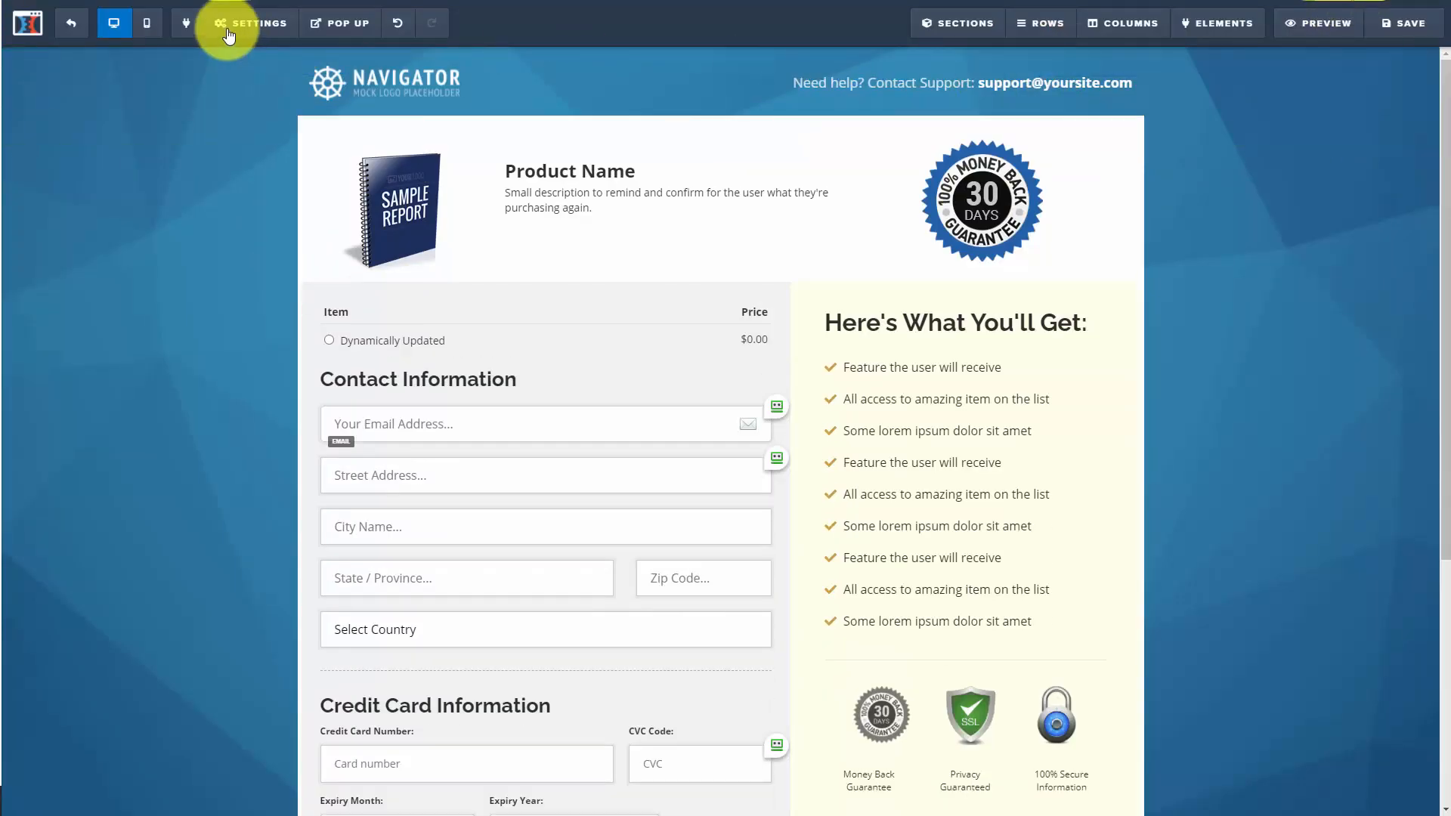
left_click(231, 23)
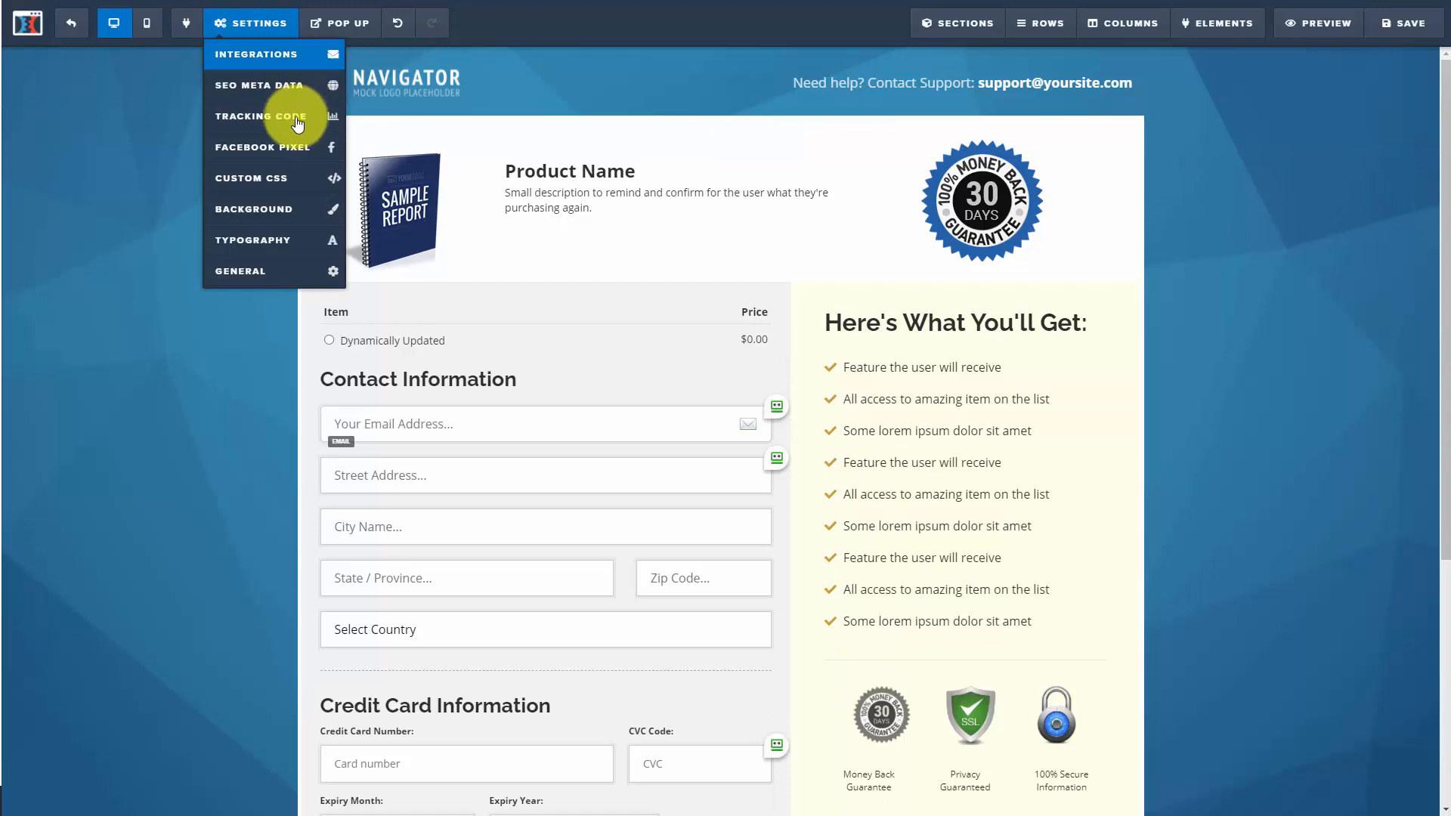
left_click(251, 273)
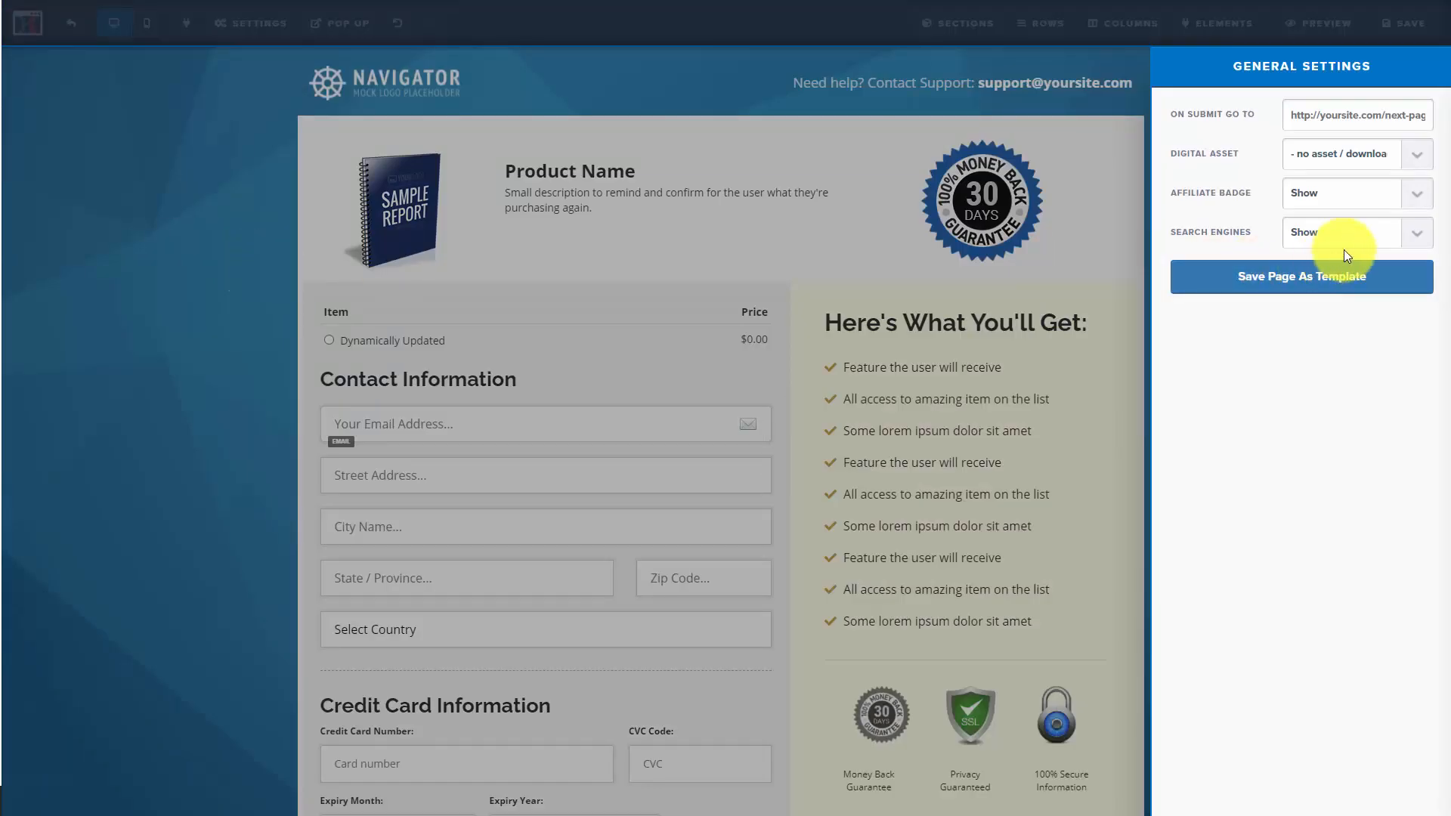
left_click(1420, 236)
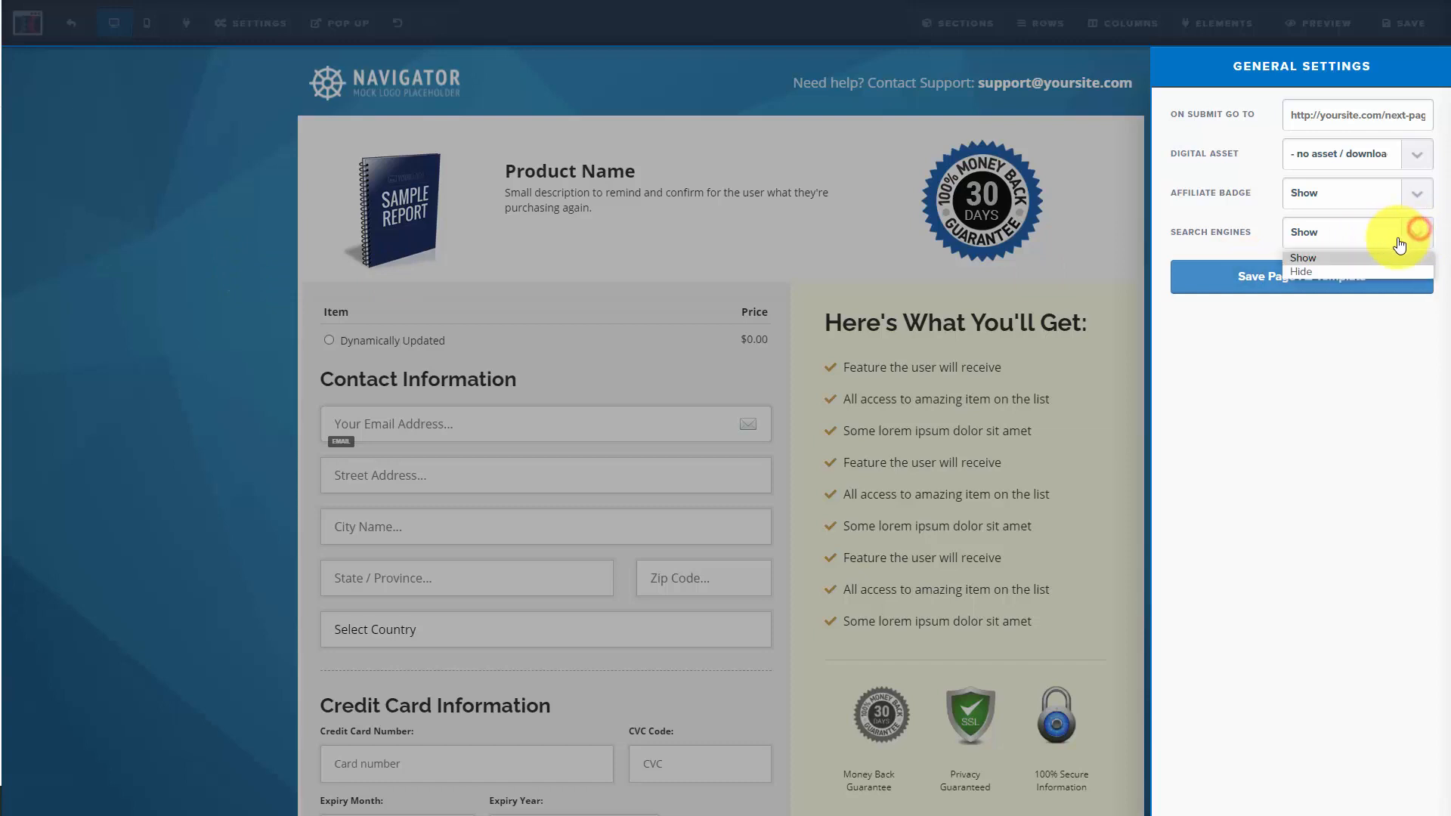
left_click(1311, 270)
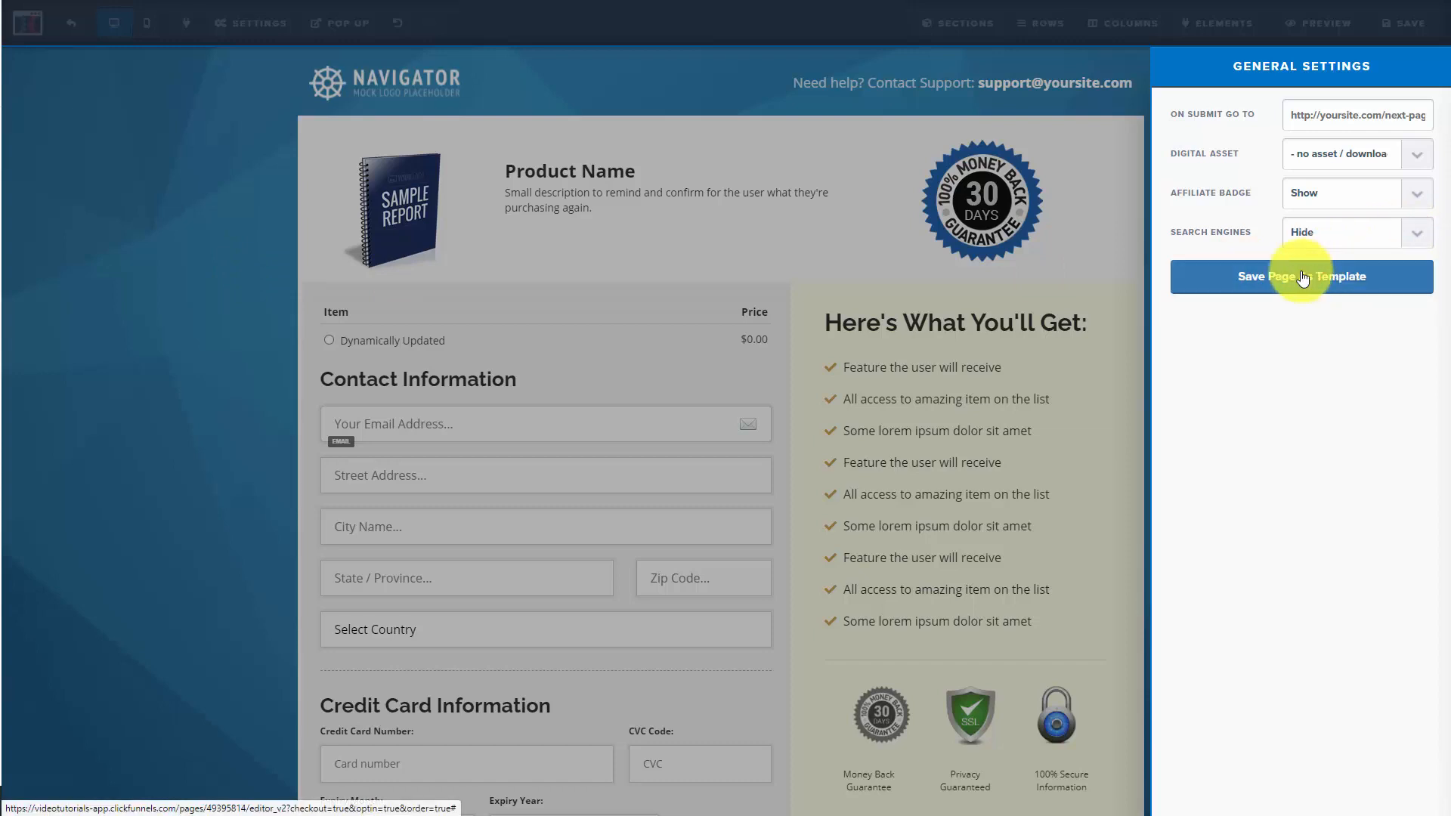
left_click(206, 179)
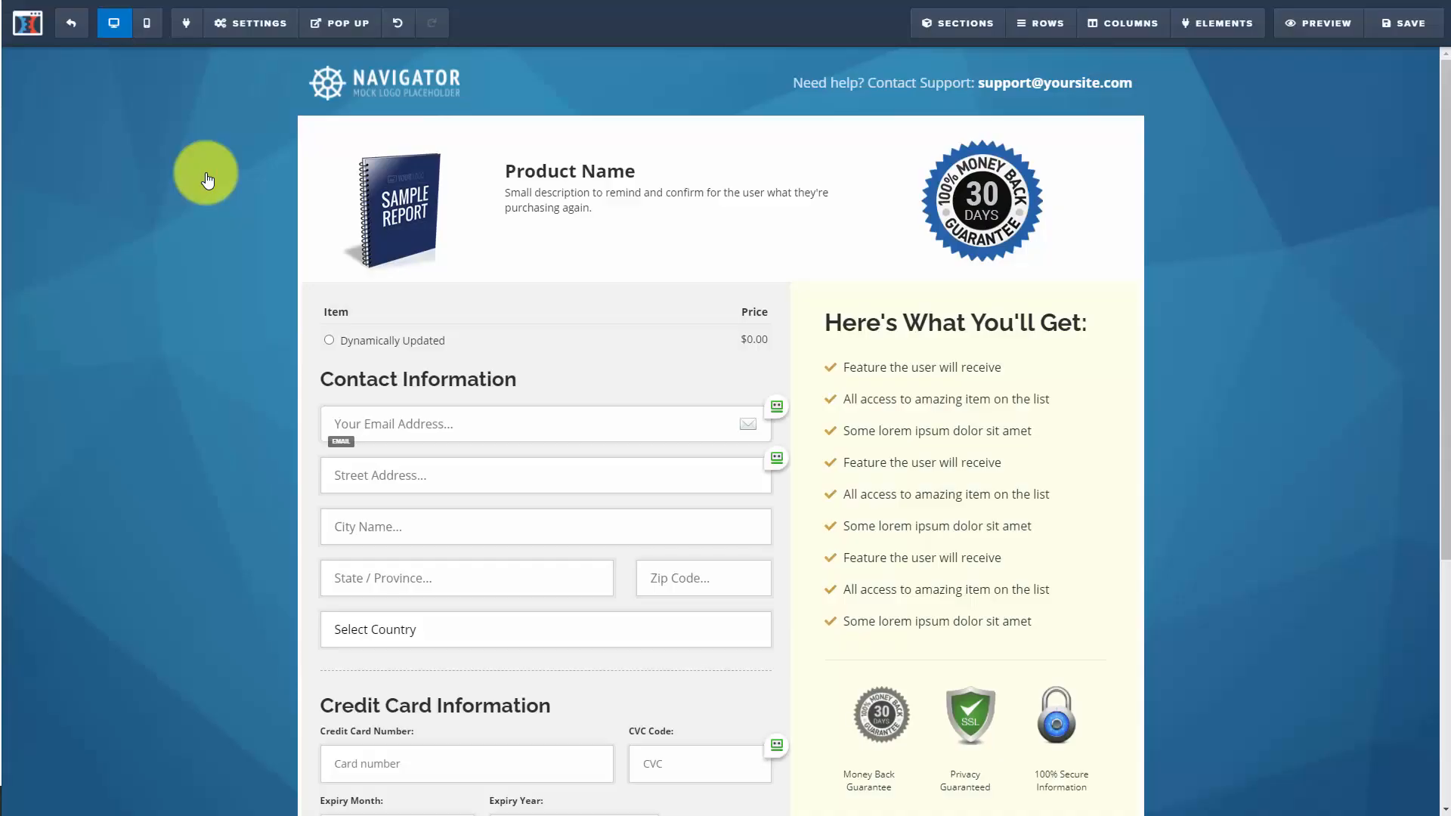
left_click(1394, 29)
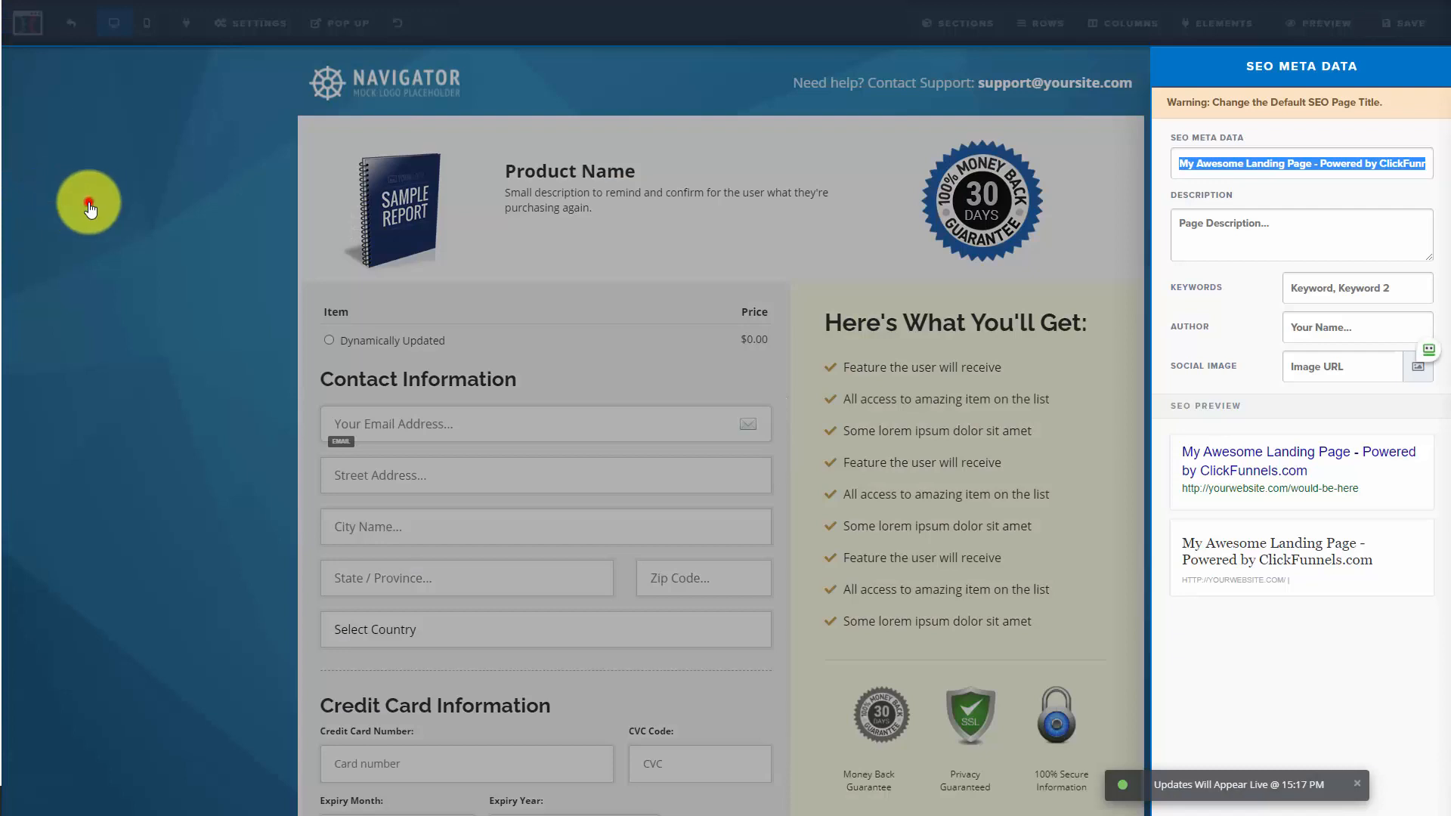
left_click(89, 202)
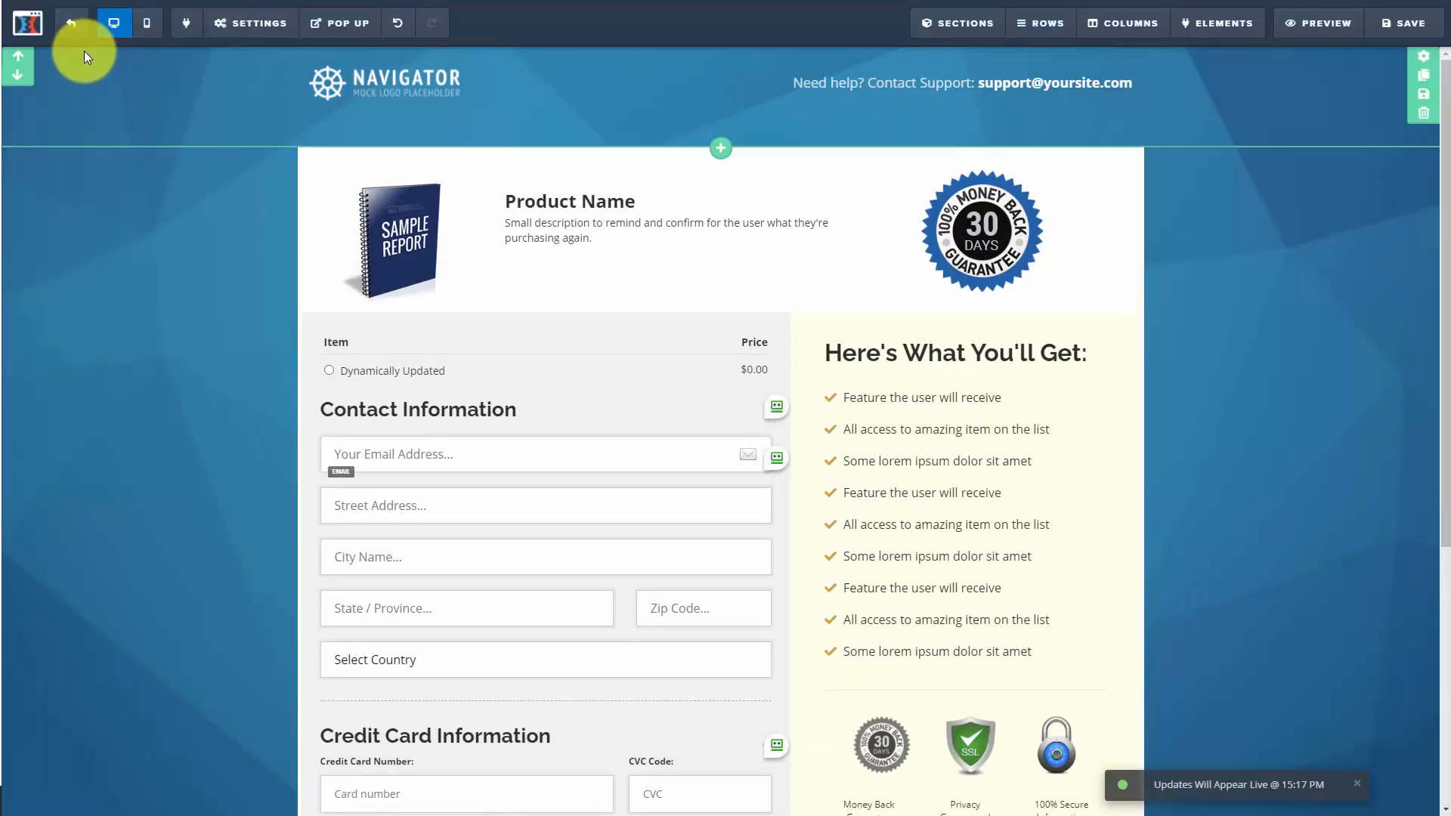
left_click(72, 30)
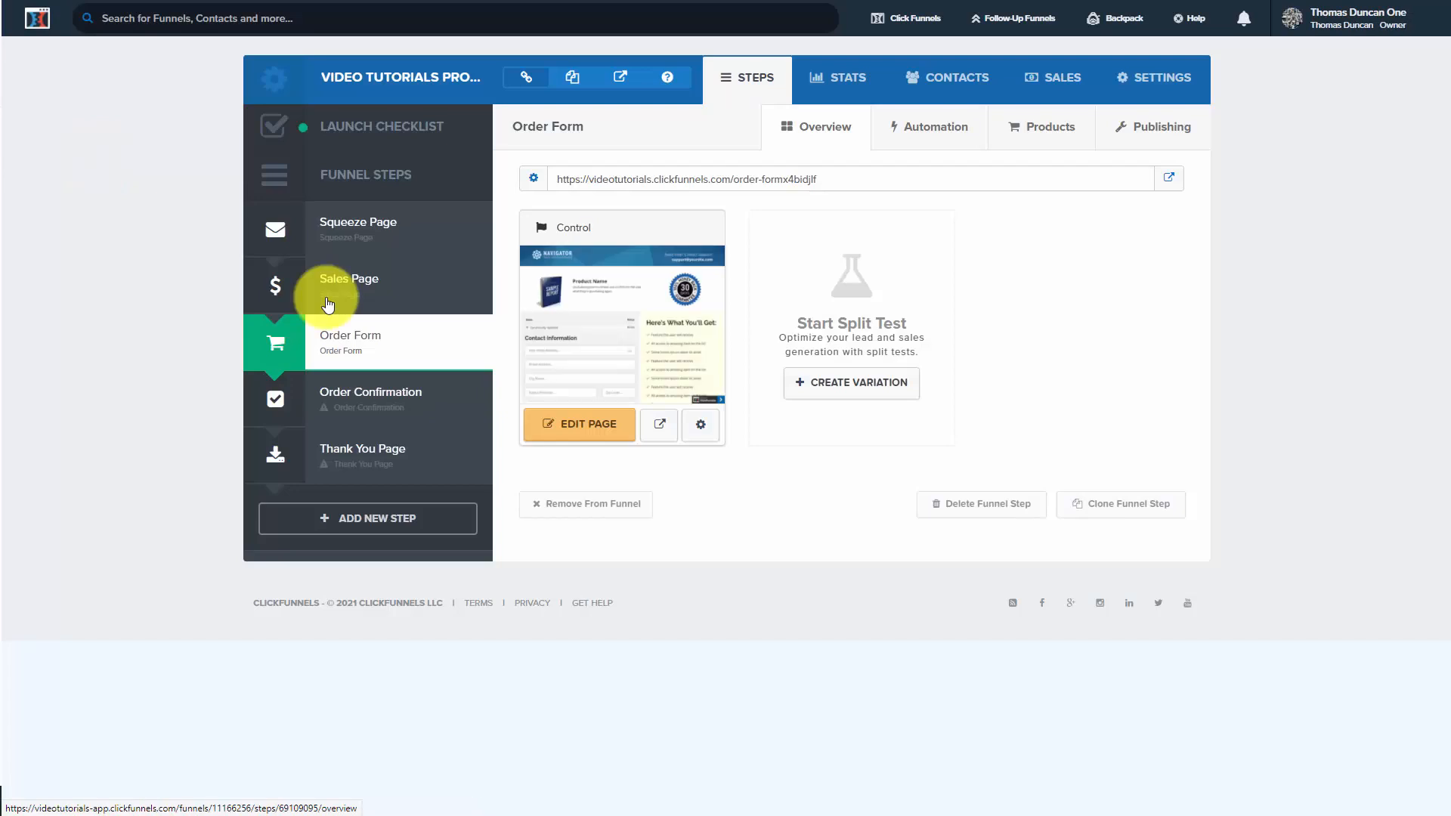
Add a one-time product to the Order Form step using the Default Stripe Gateway, and continue to the product details.
left_click(1035, 130)
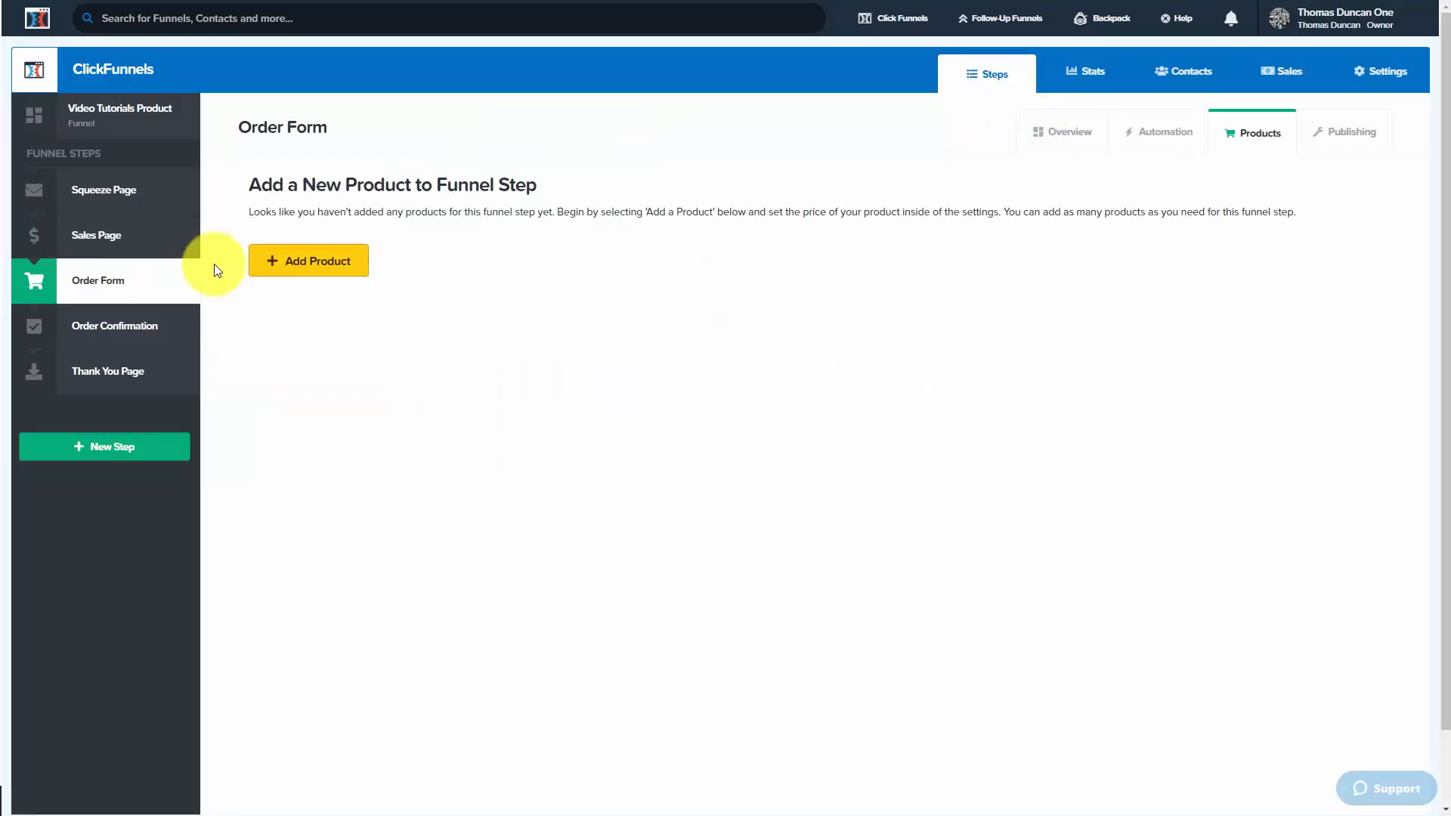
left_click(313, 263)
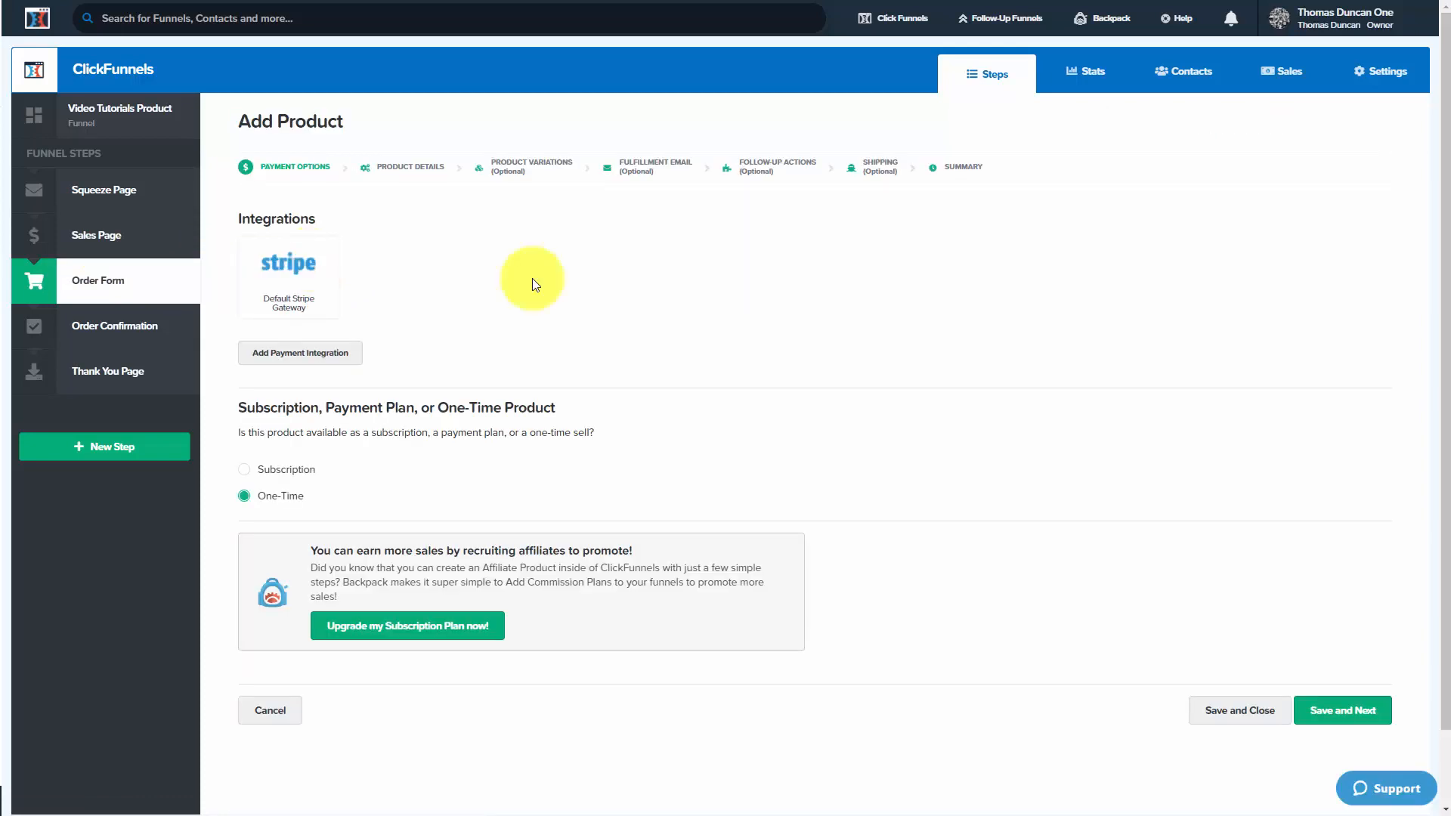
scroll(528, 285, "down", 1)
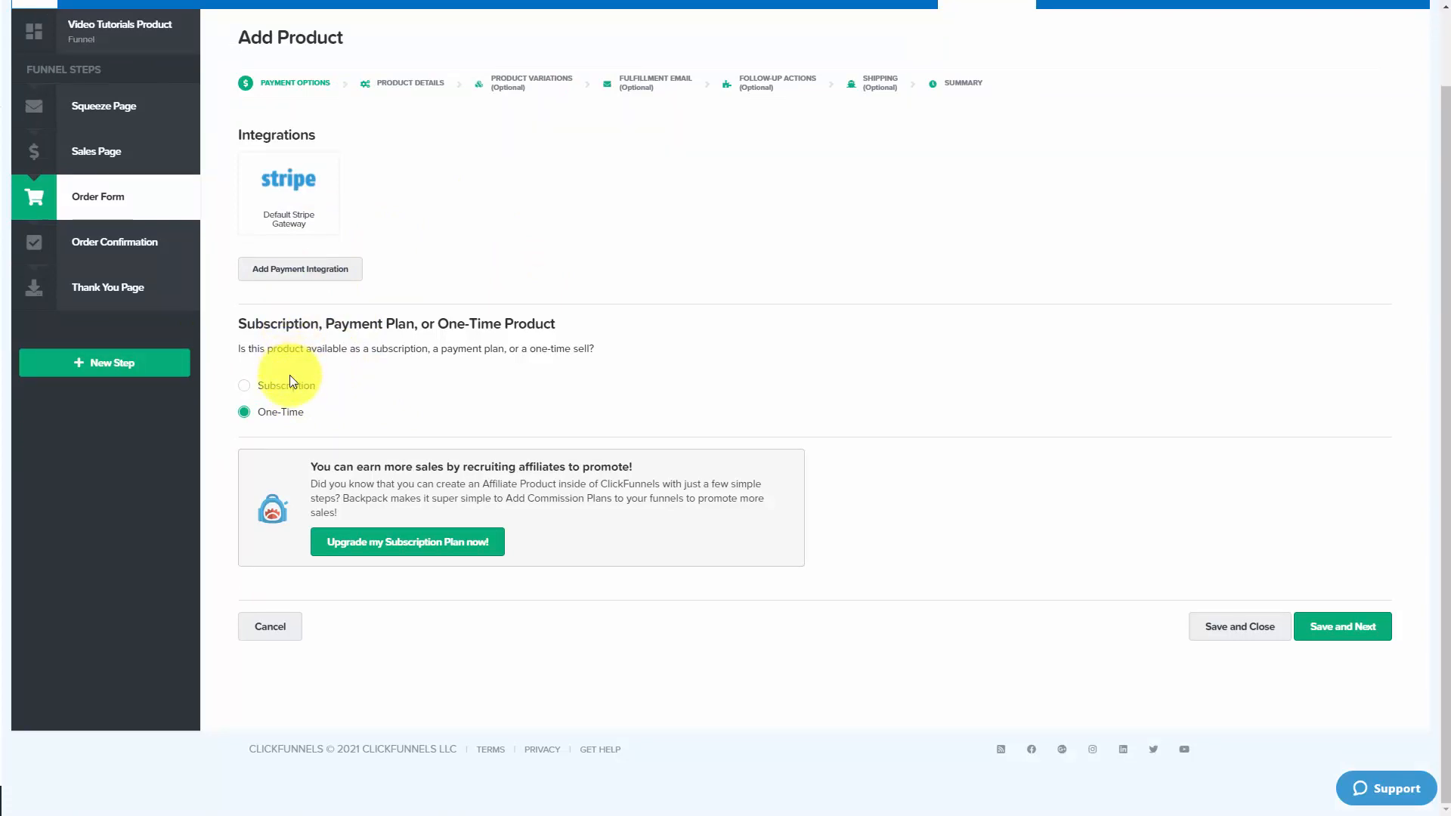
left_click(296, 217)
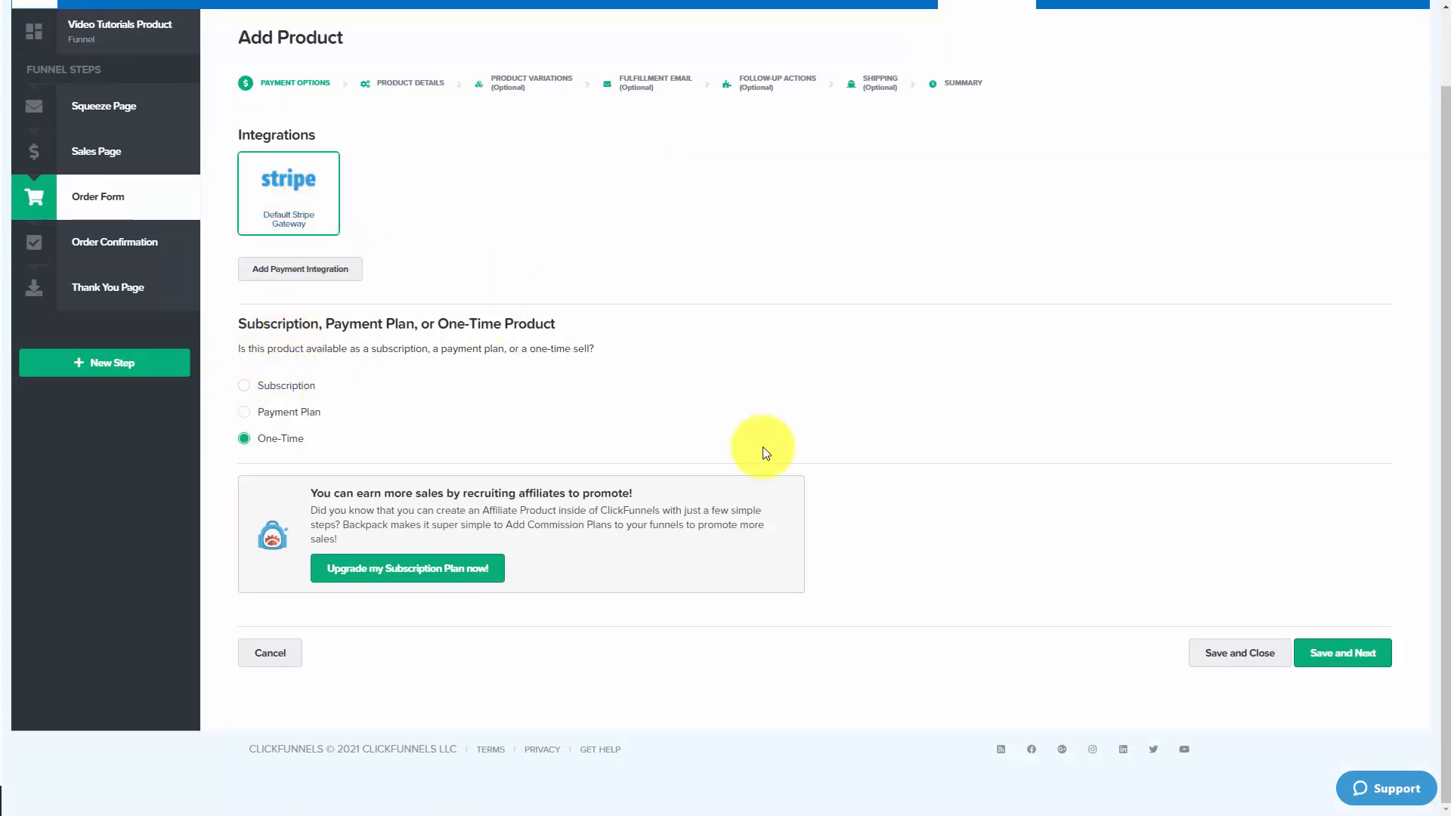
left_click(1338, 662)
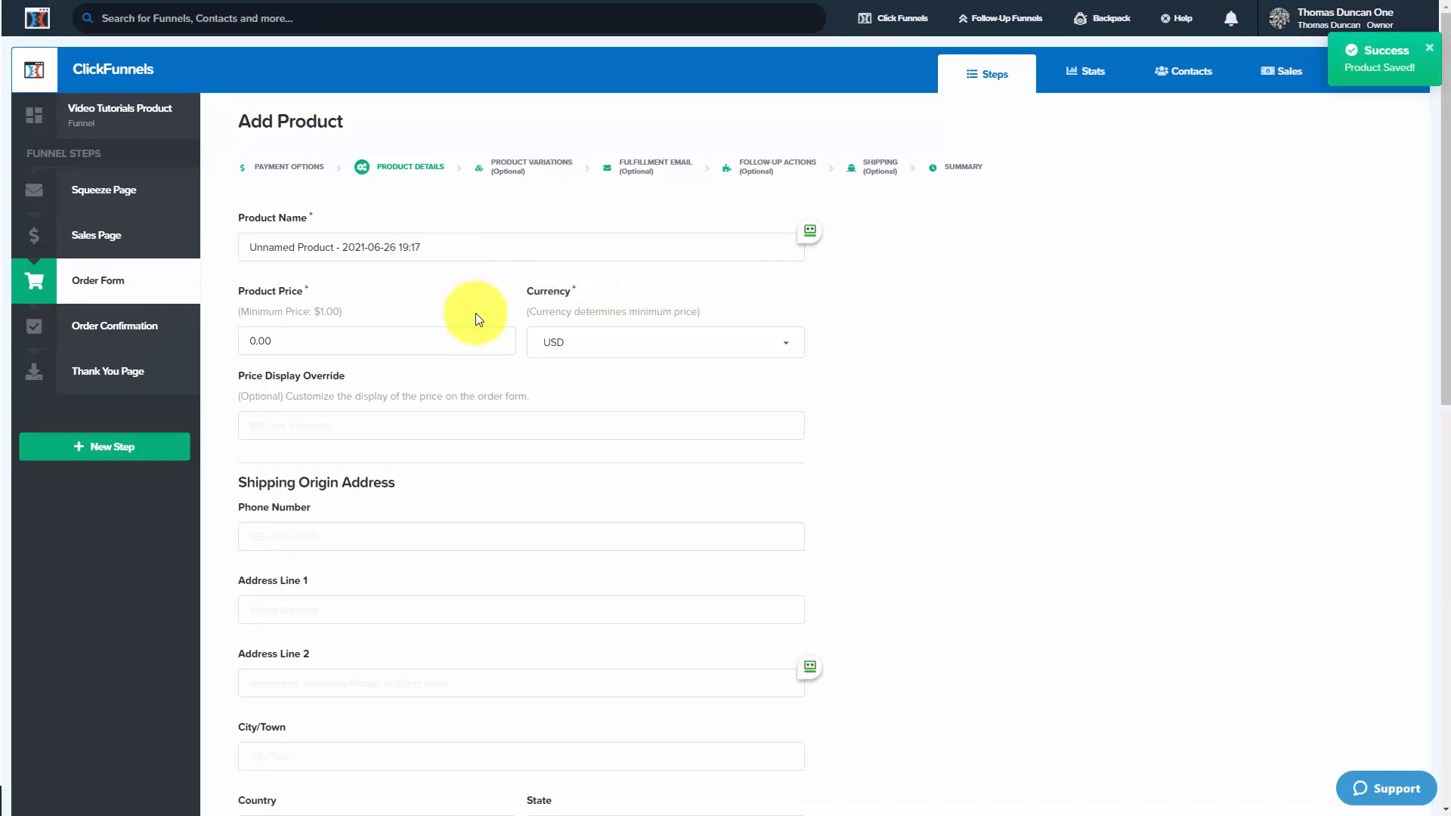
Name the product "The Video Tutorials Masterclass", describe it as "Live Online course to create tutorials.", and save the details.
triple_click(469, 237)
type("The Video Tutorials Masterclass")
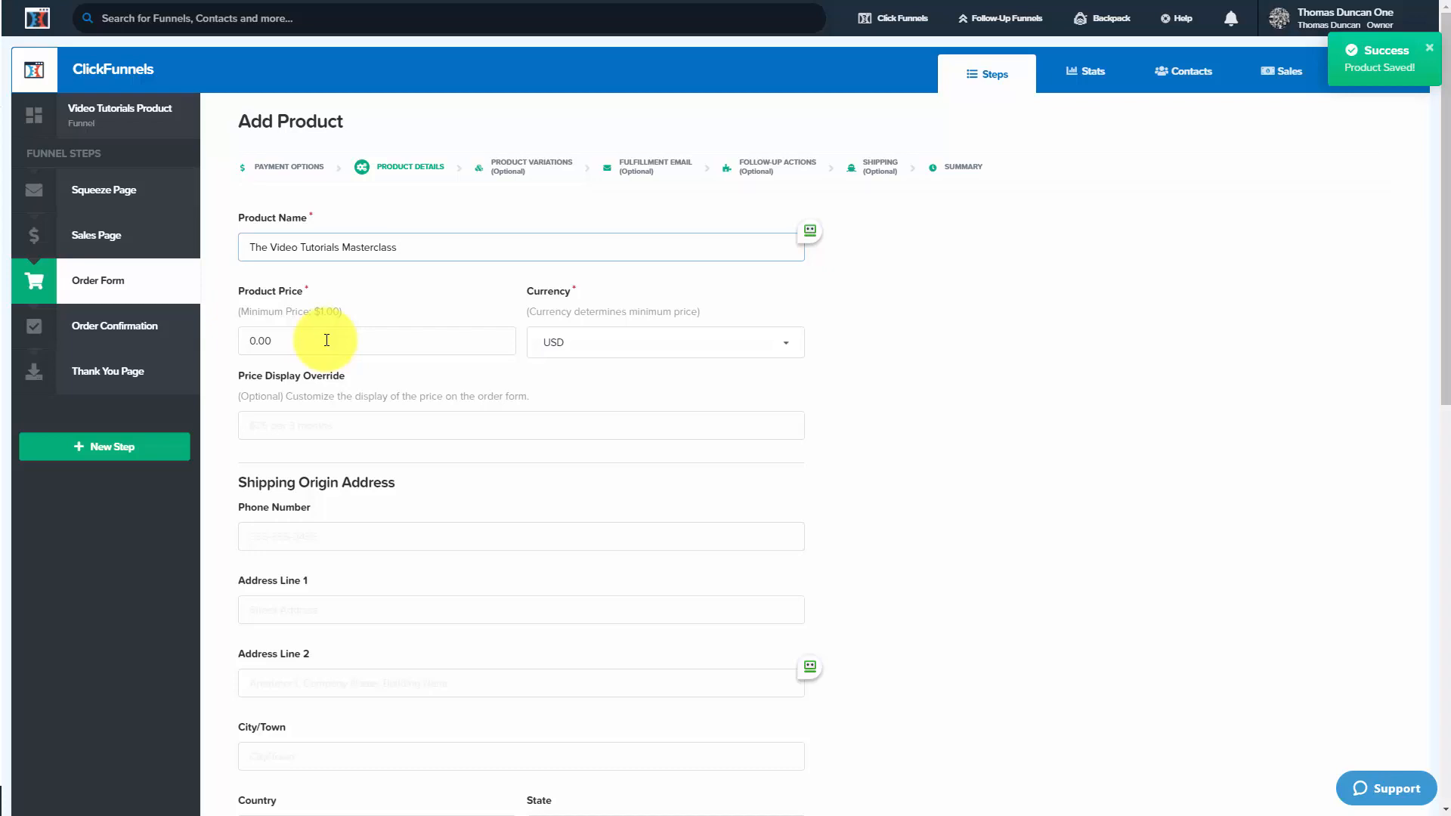
scroll(1014, 534, "down", 10)
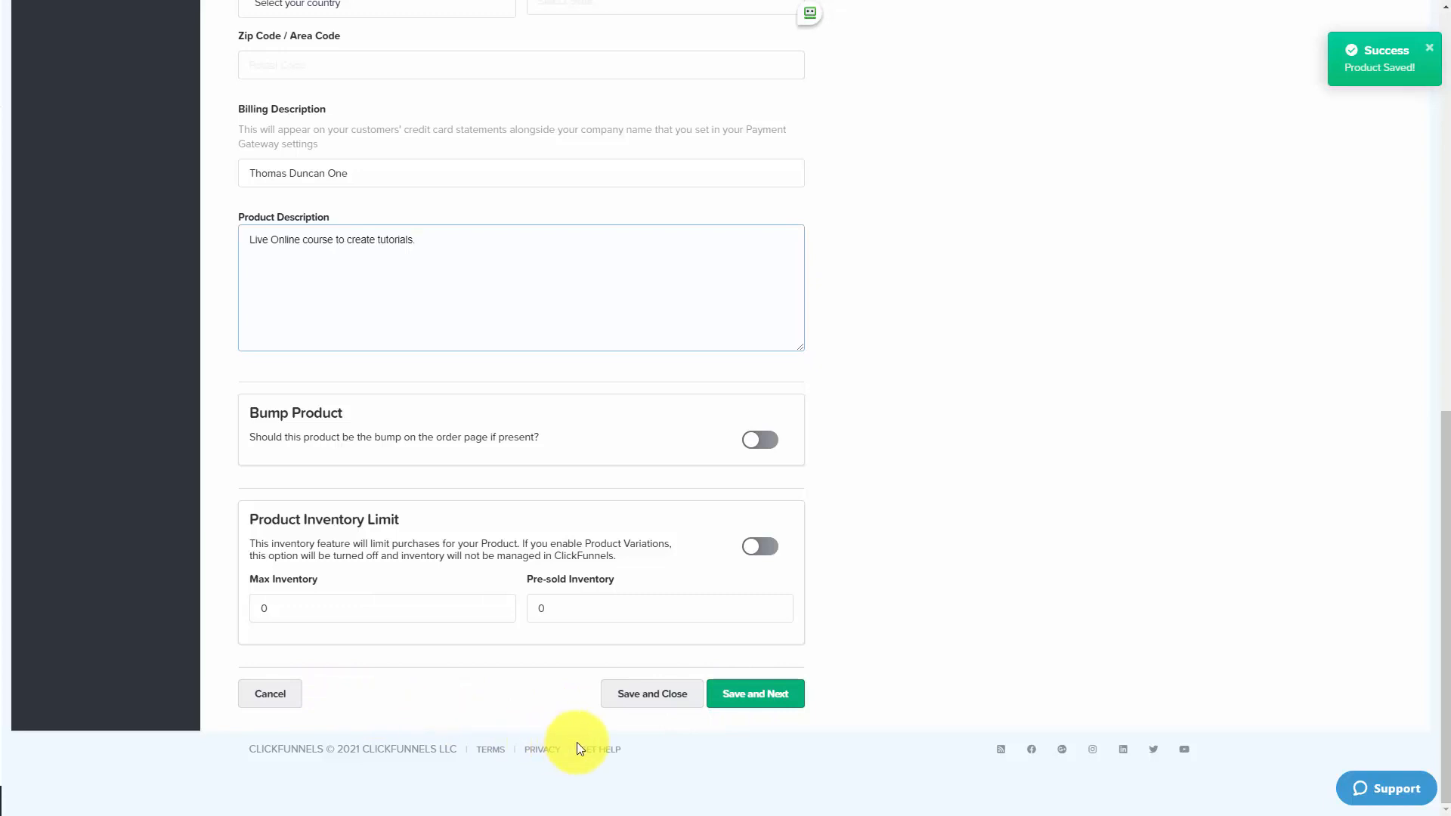
left_click(755, 695)
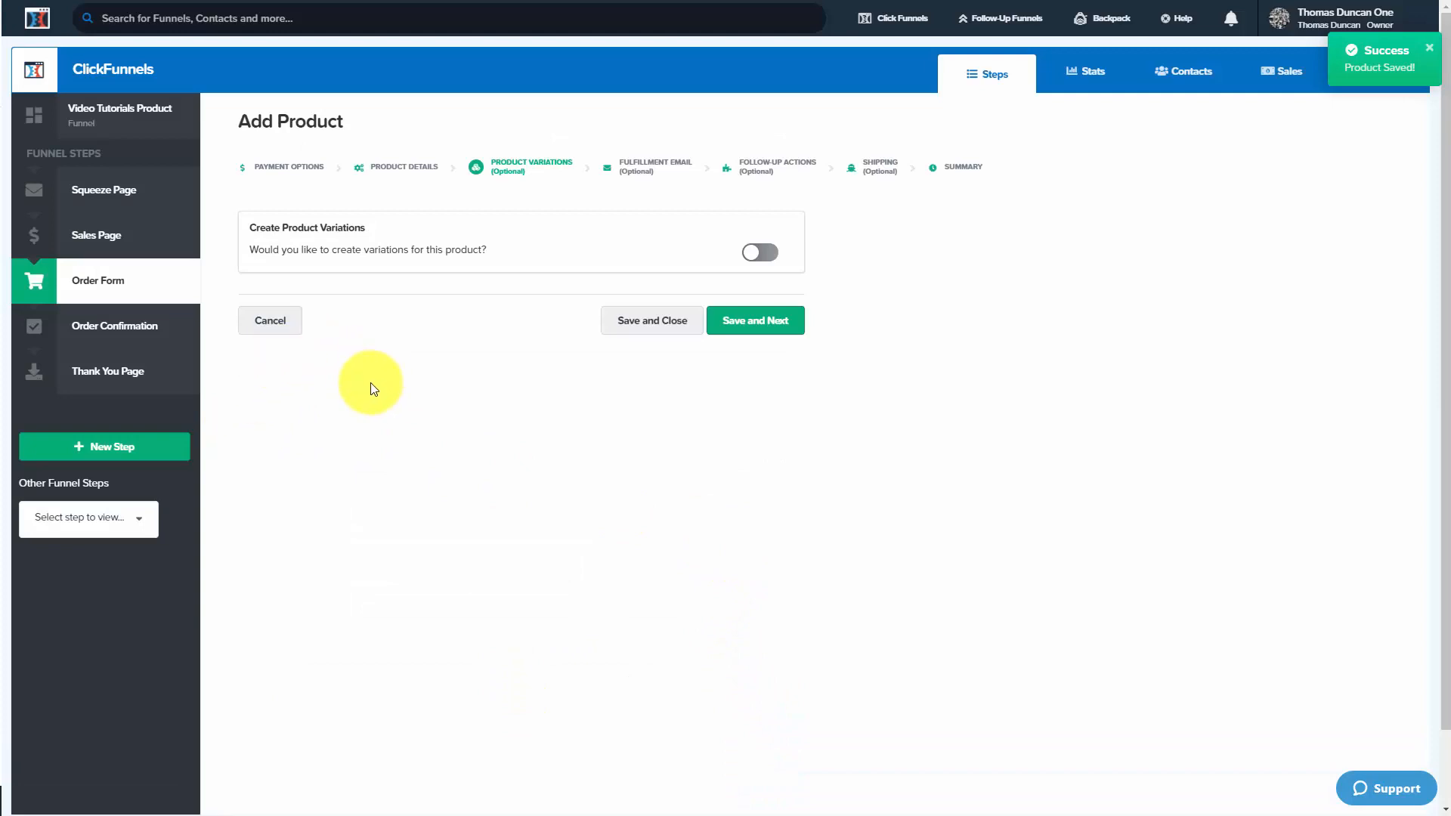
Skip product variations, choose Membership Area as the product's thank you or membership page, and save.
left_click(747, 325)
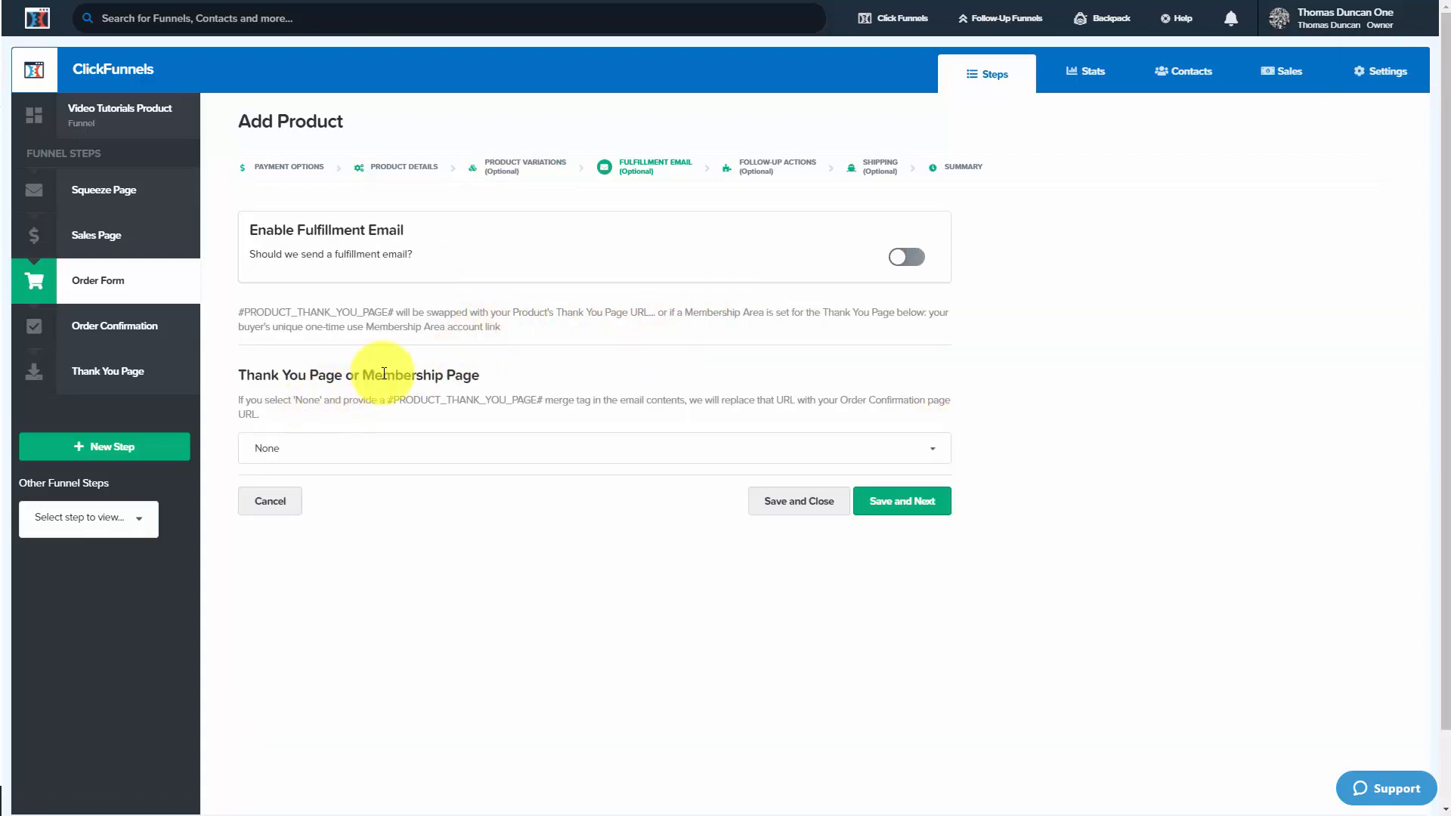
left_click(756, 447)
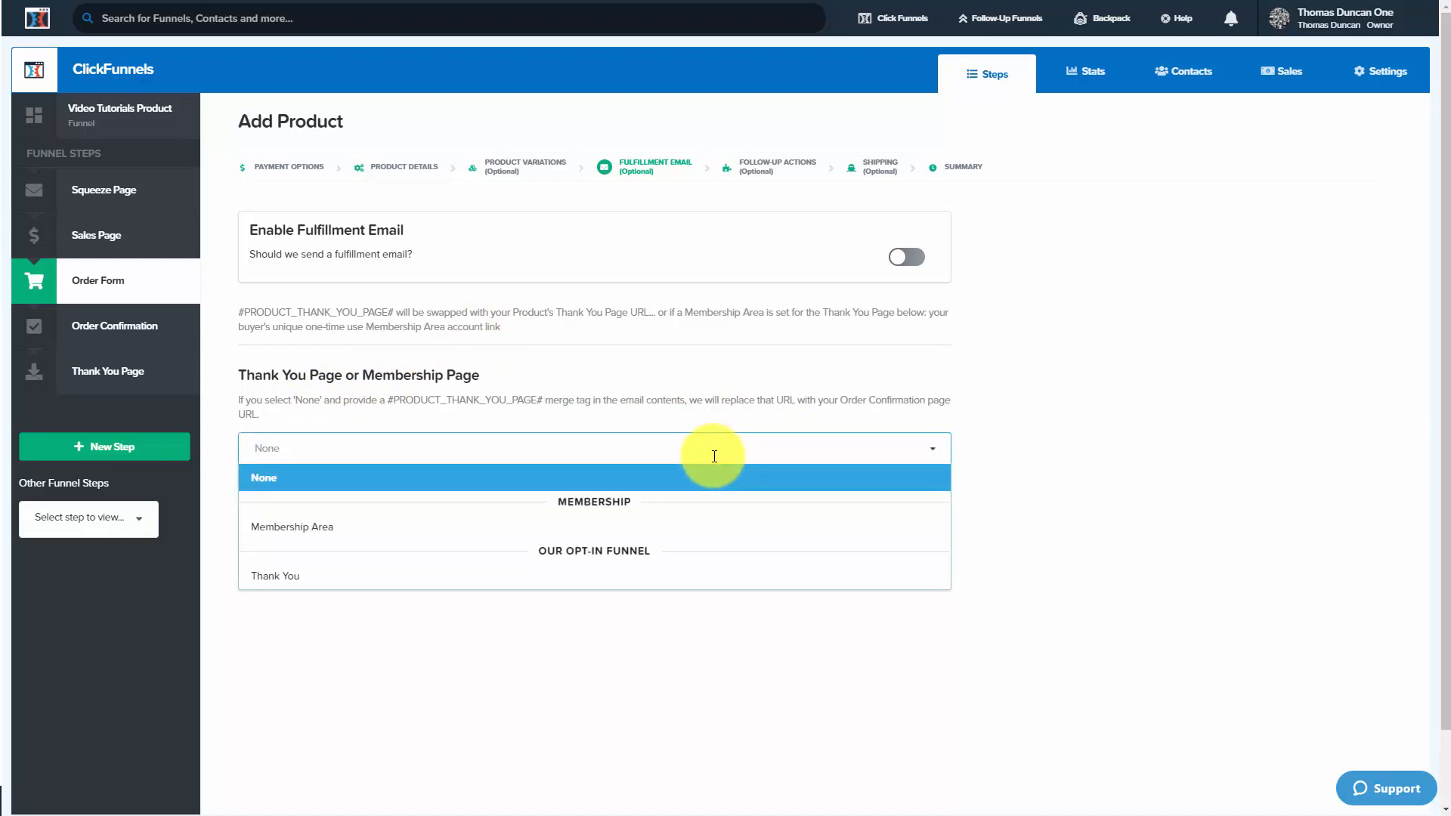
left_click(328, 533)
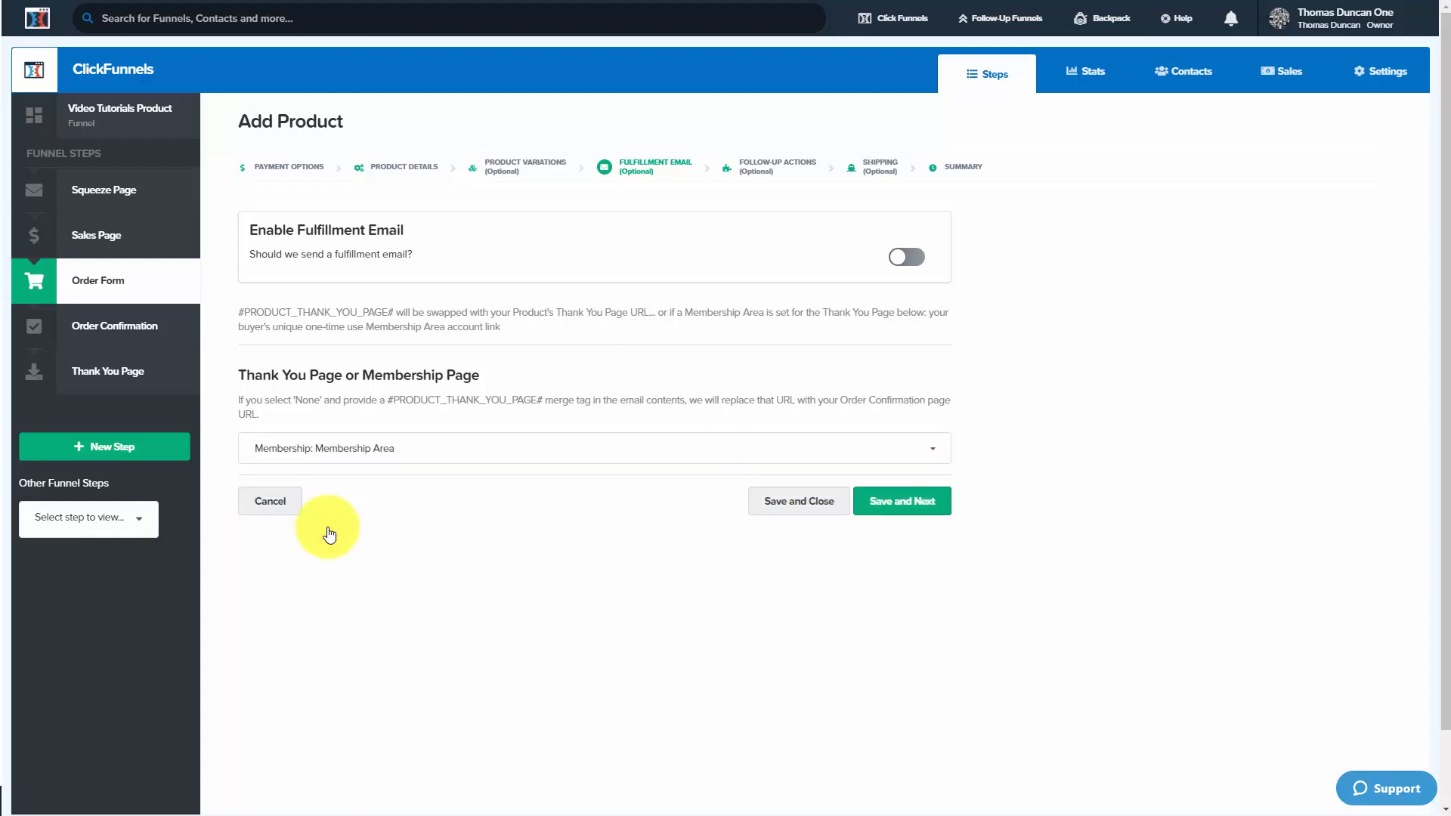
left_click(899, 514)
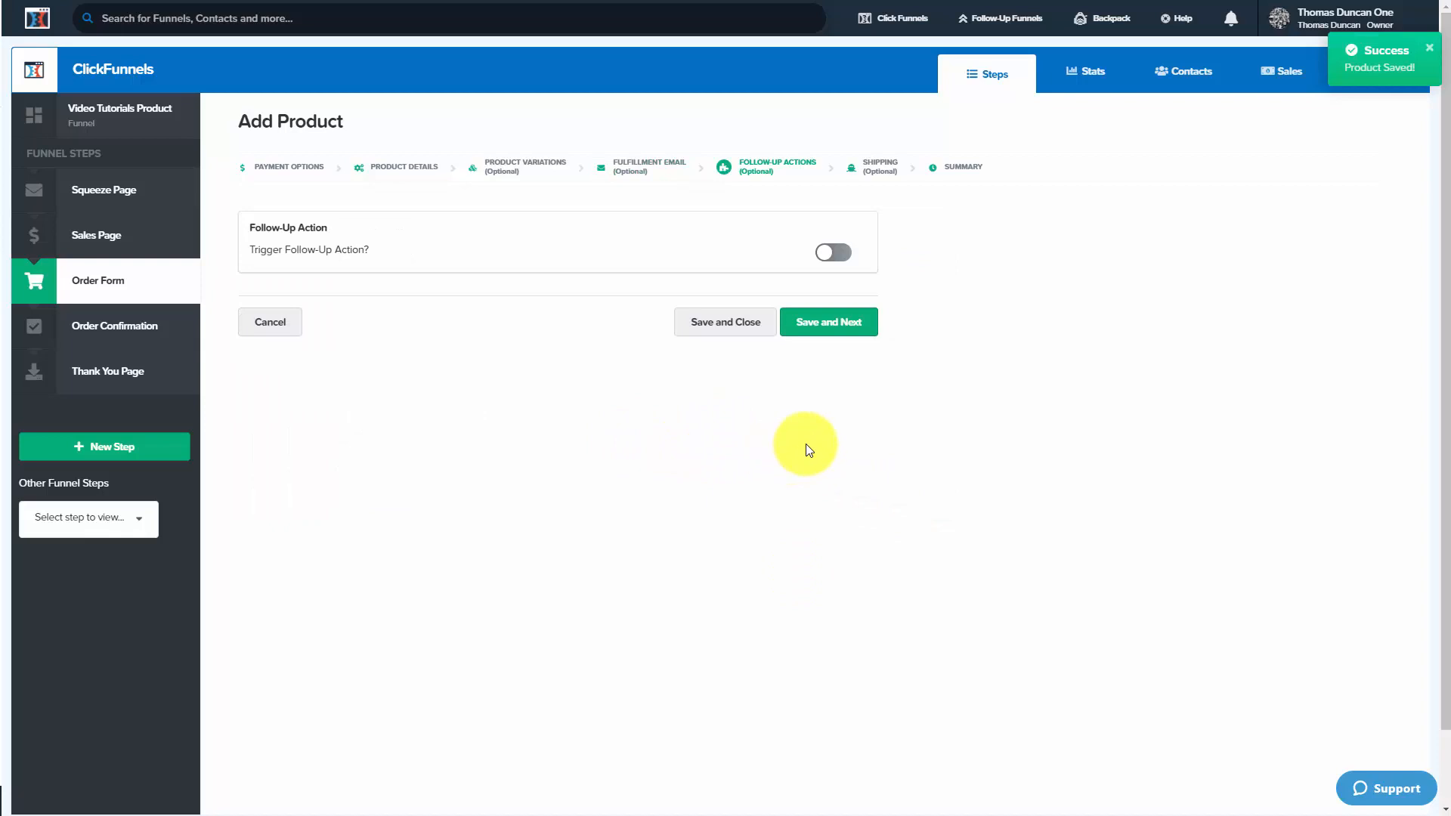
Turn on the product's follow-up action using the Getresponse integration with Add To Campaign for the practicepractice list, and save.
left_click(845, 254)
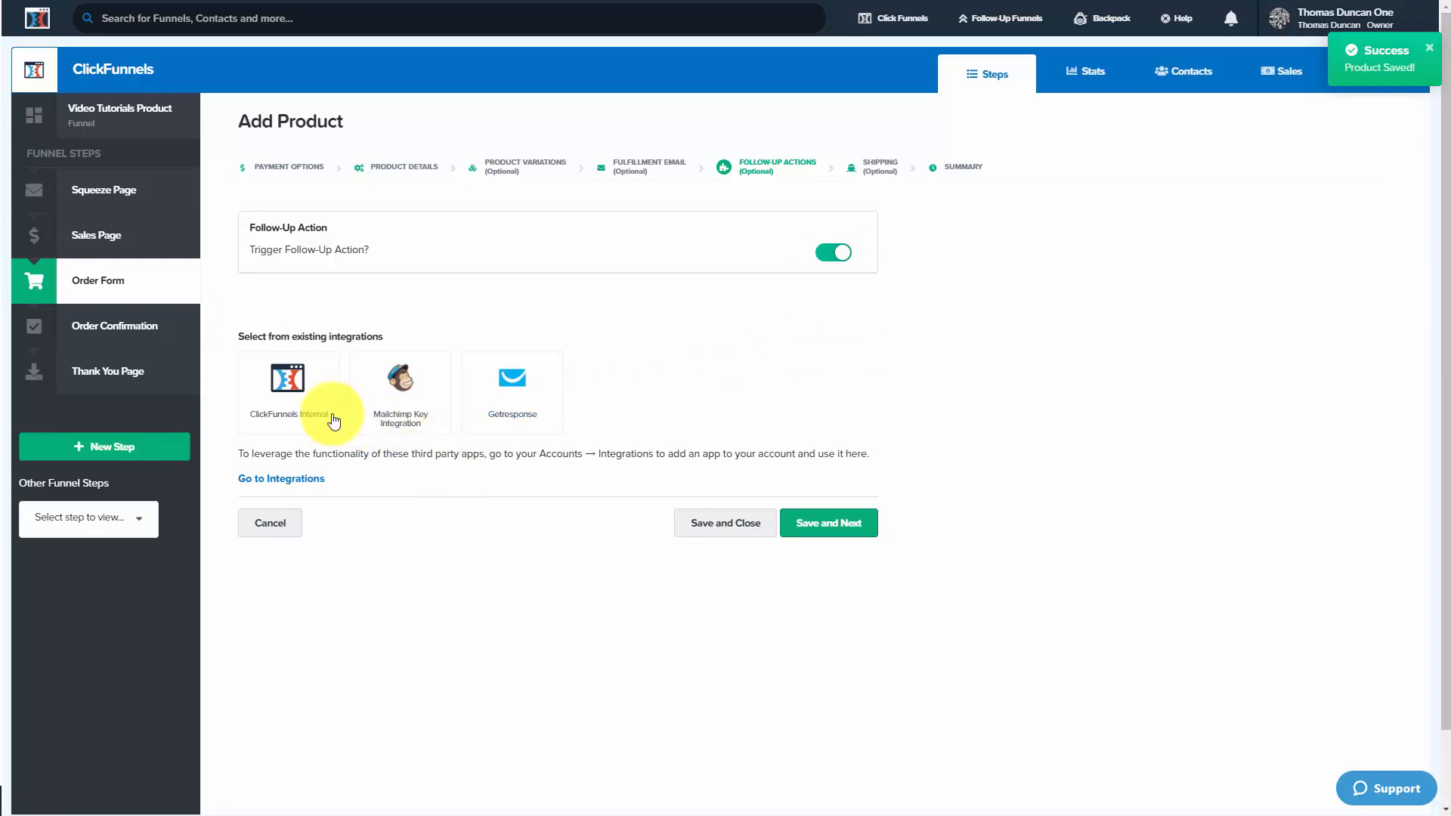
left_click(496, 414)
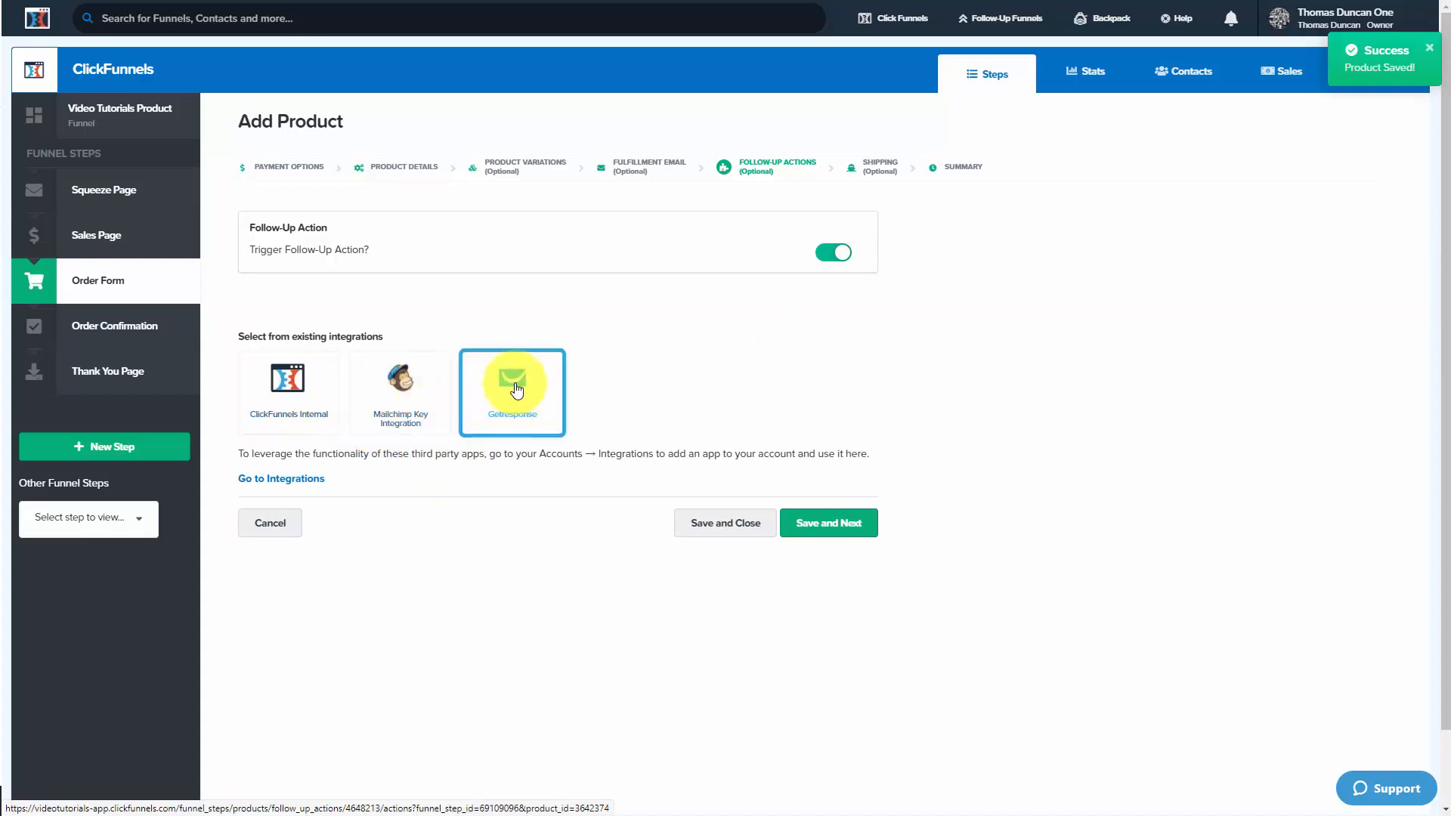
left_click(516, 389)
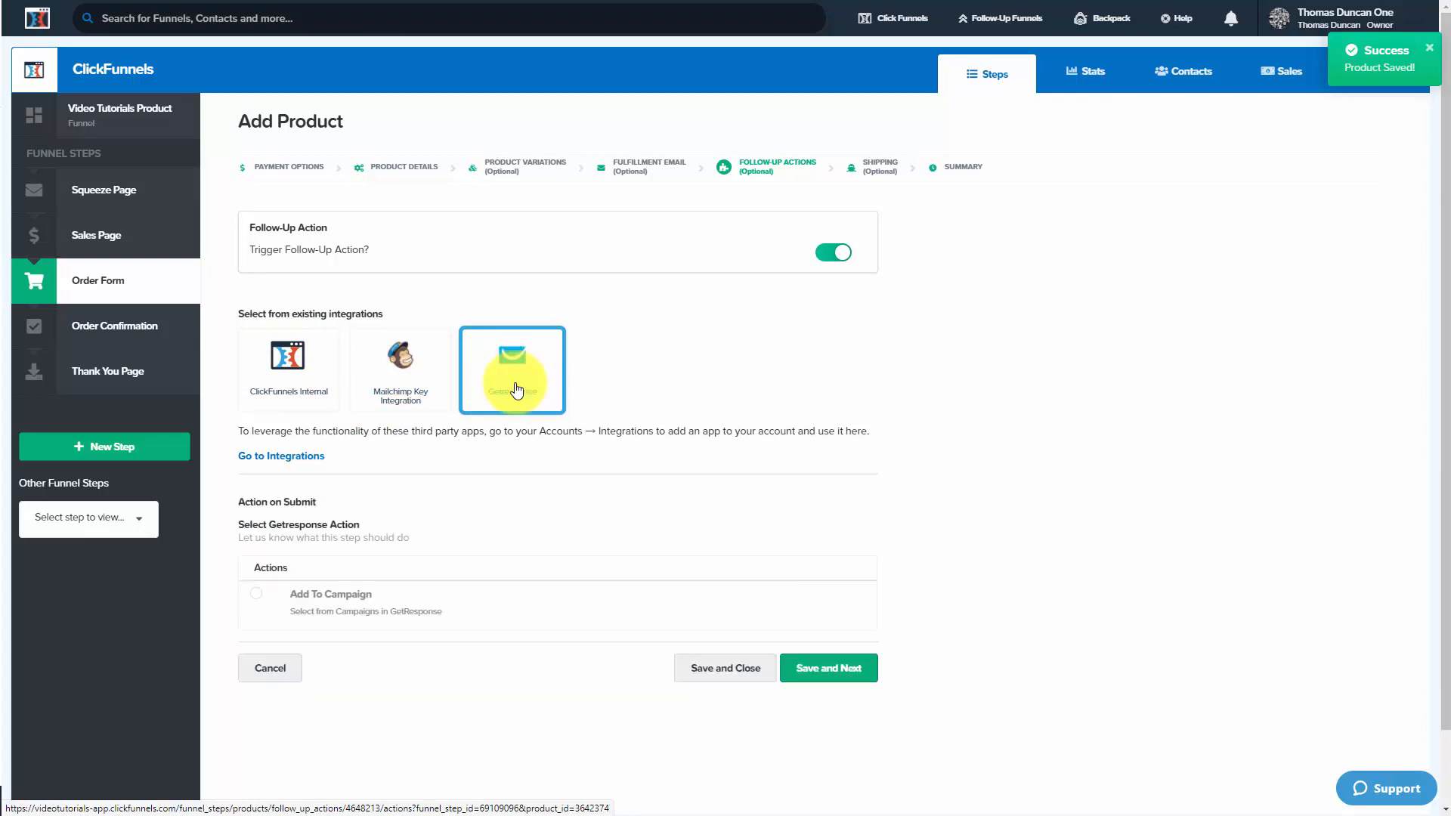
left_click(257, 594)
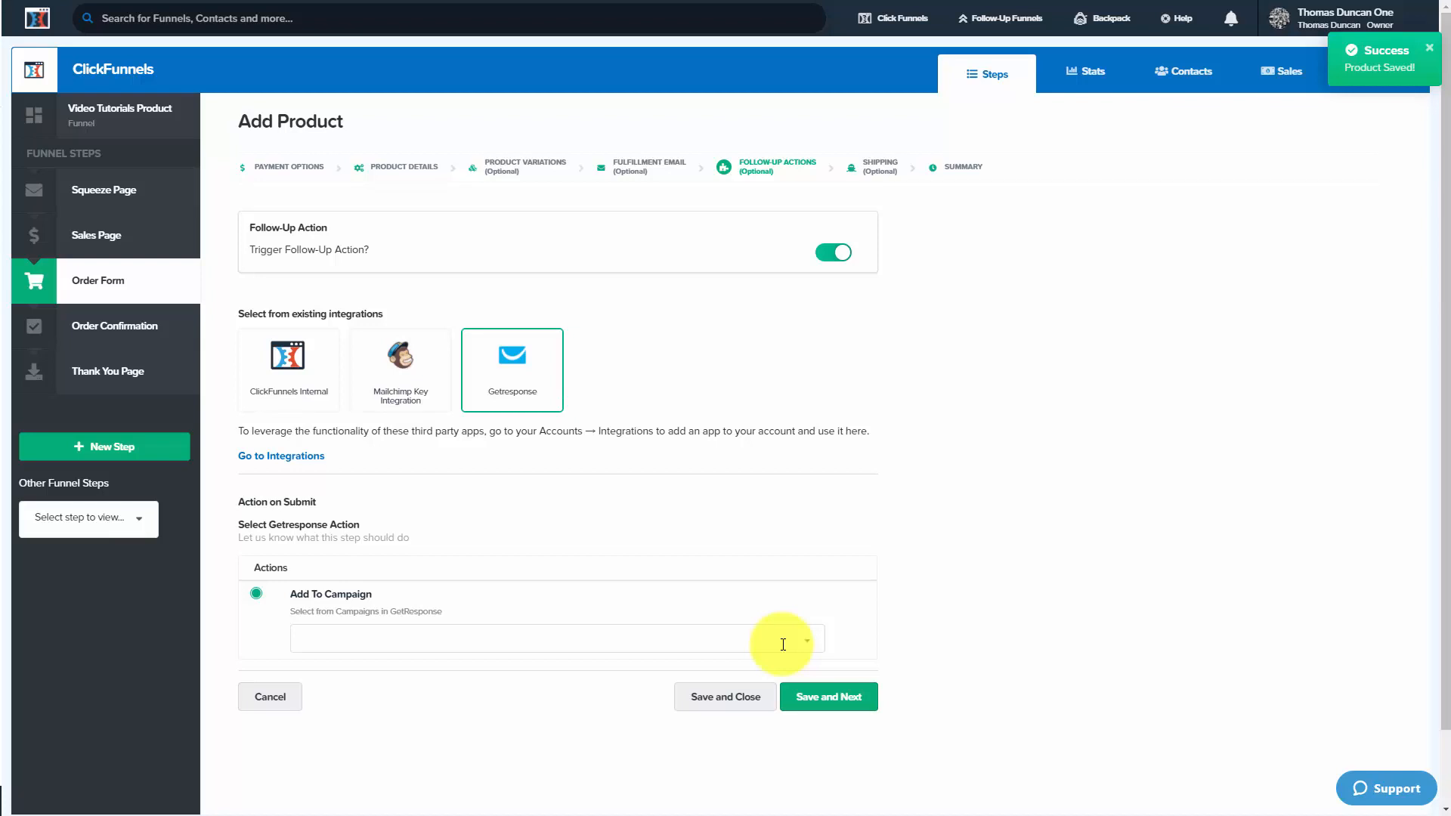
left_click(813, 703)
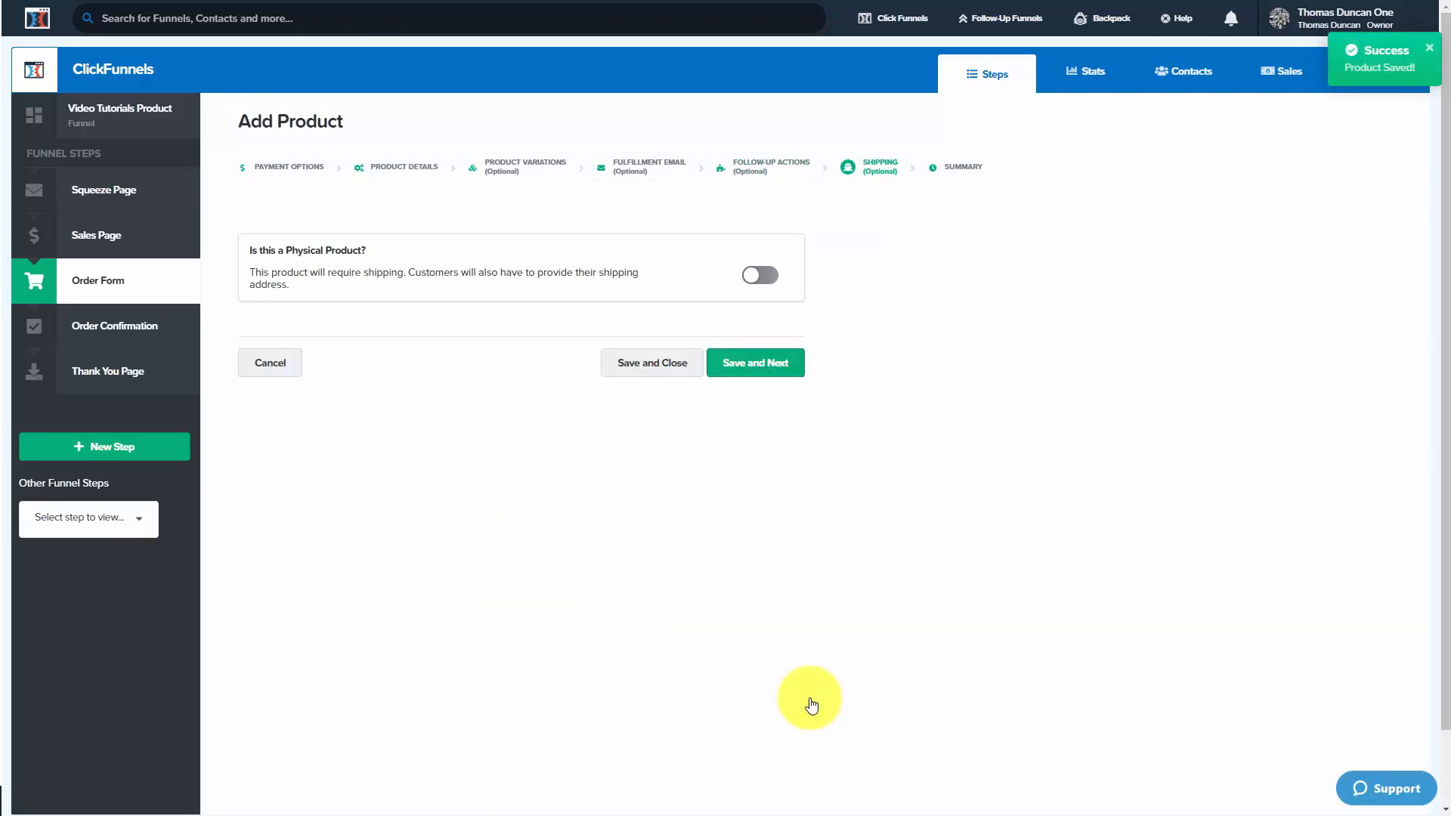
Leave the product as non-physical and finish adding it from the summary.
left_click(755, 365)
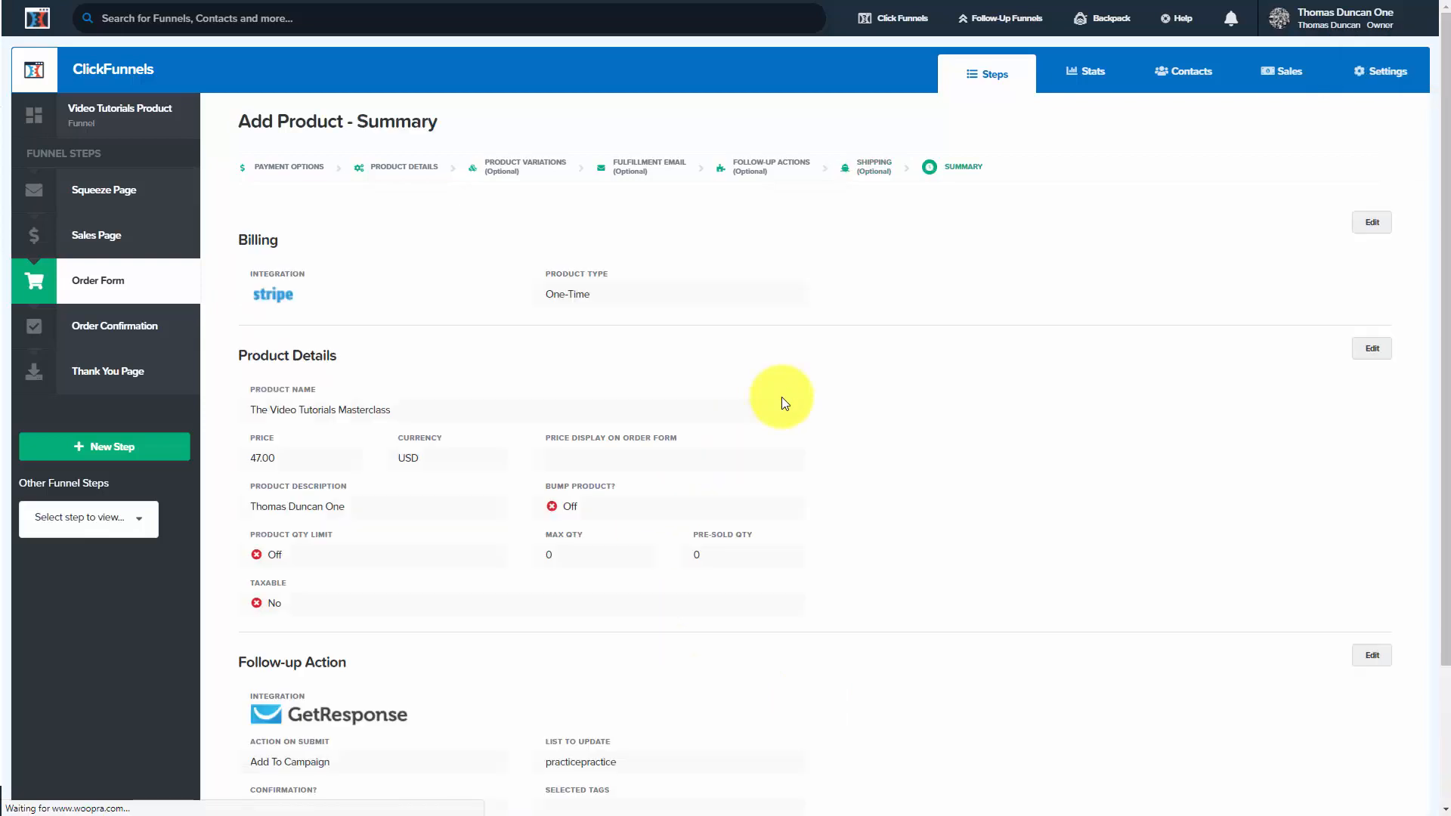
scroll(777, 395, "down", 3)
left_click(1290, 699)
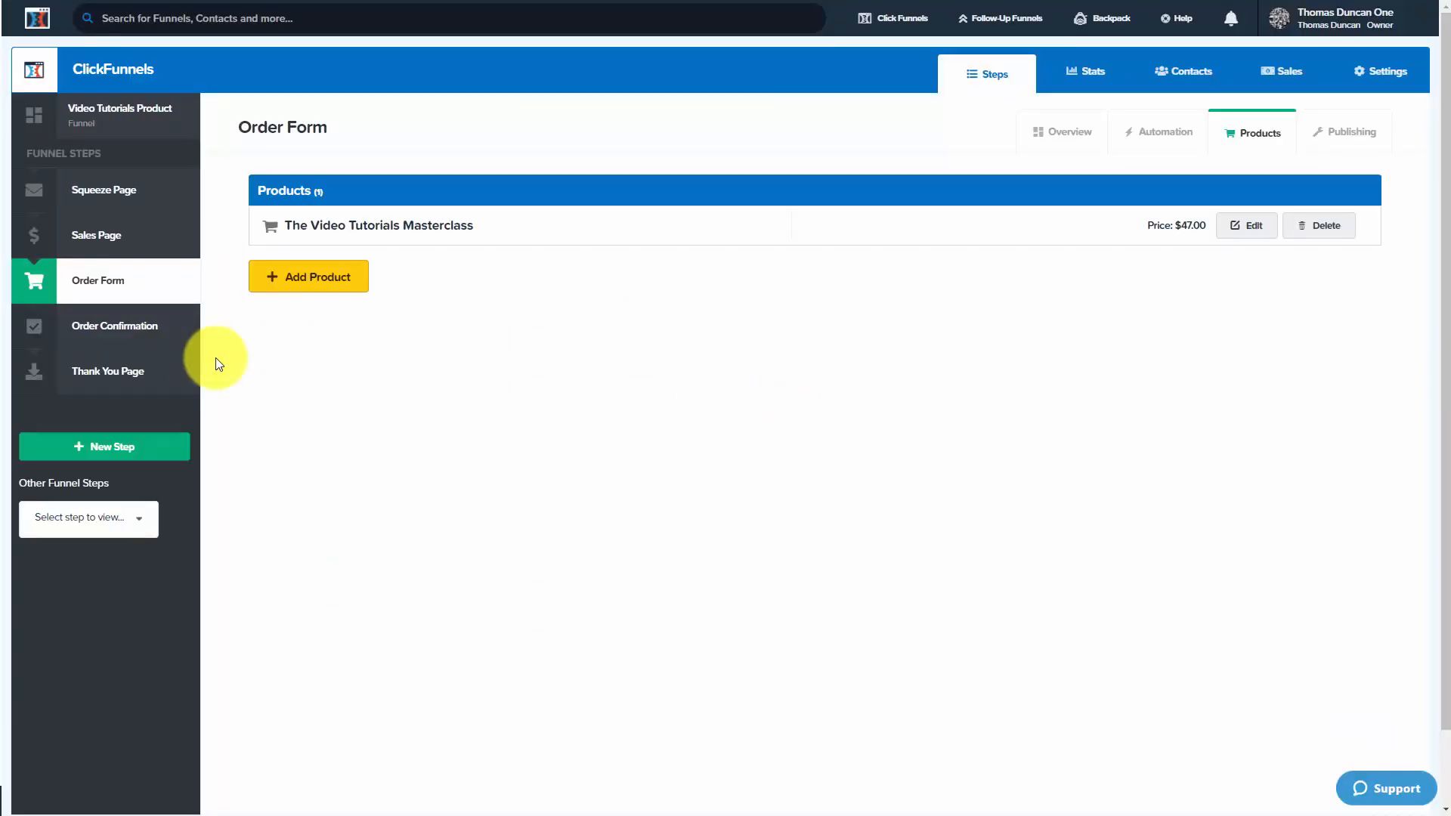
Apply the Simple Order Confirmation template to the Order Confirmation funnel step.
left_click(121, 329)
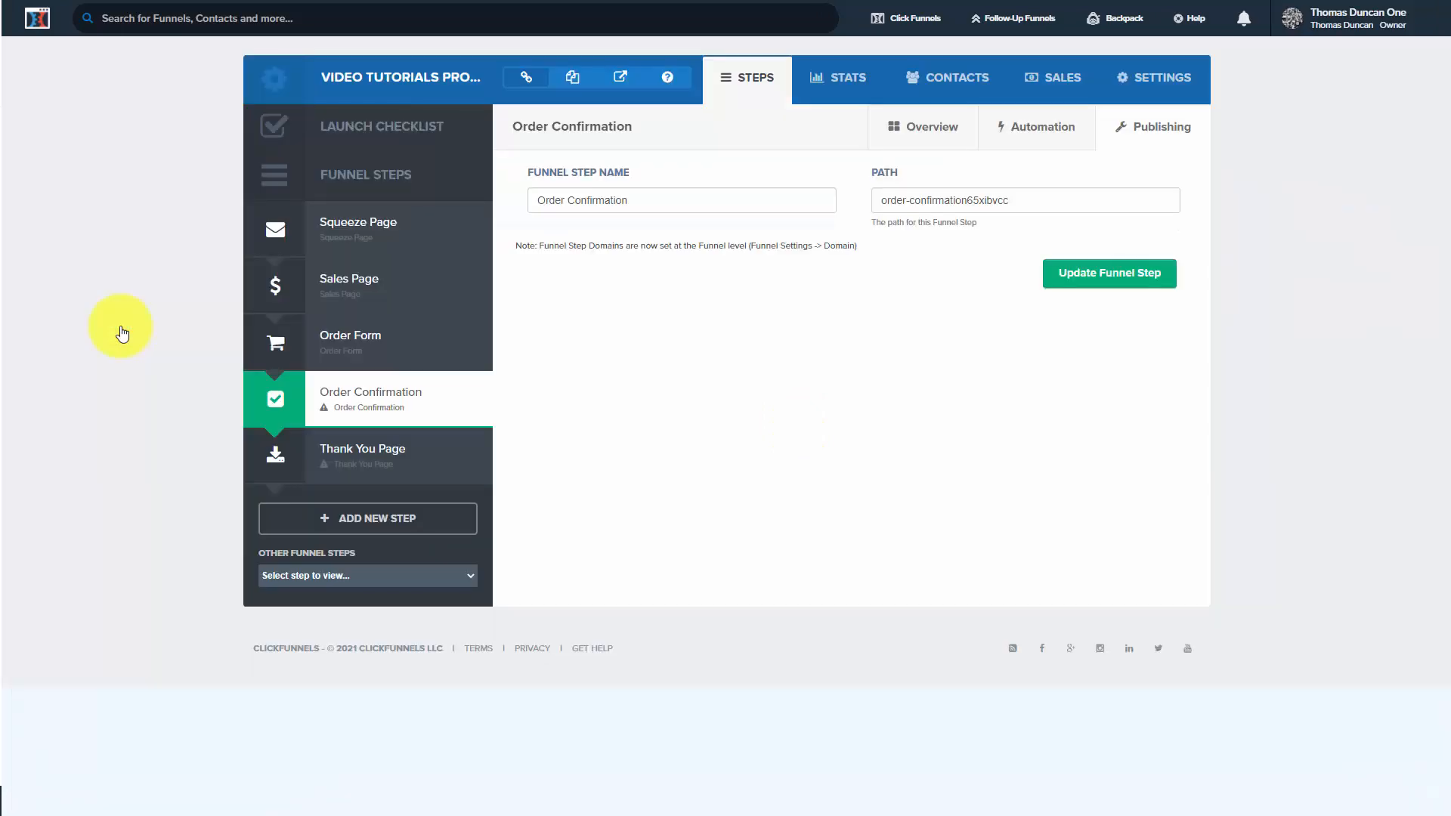
left_click(358, 399)
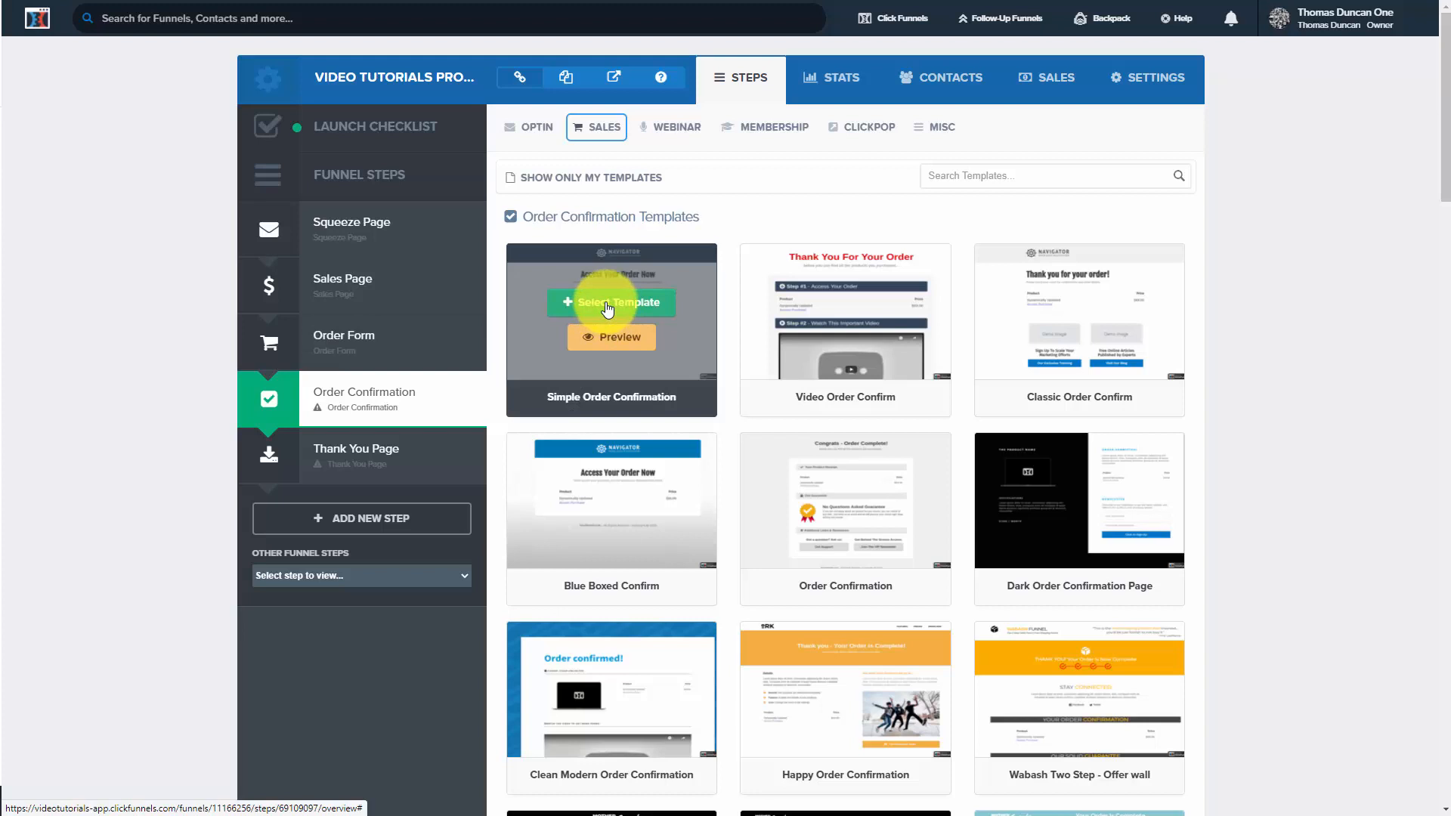
left_click(607, 303)
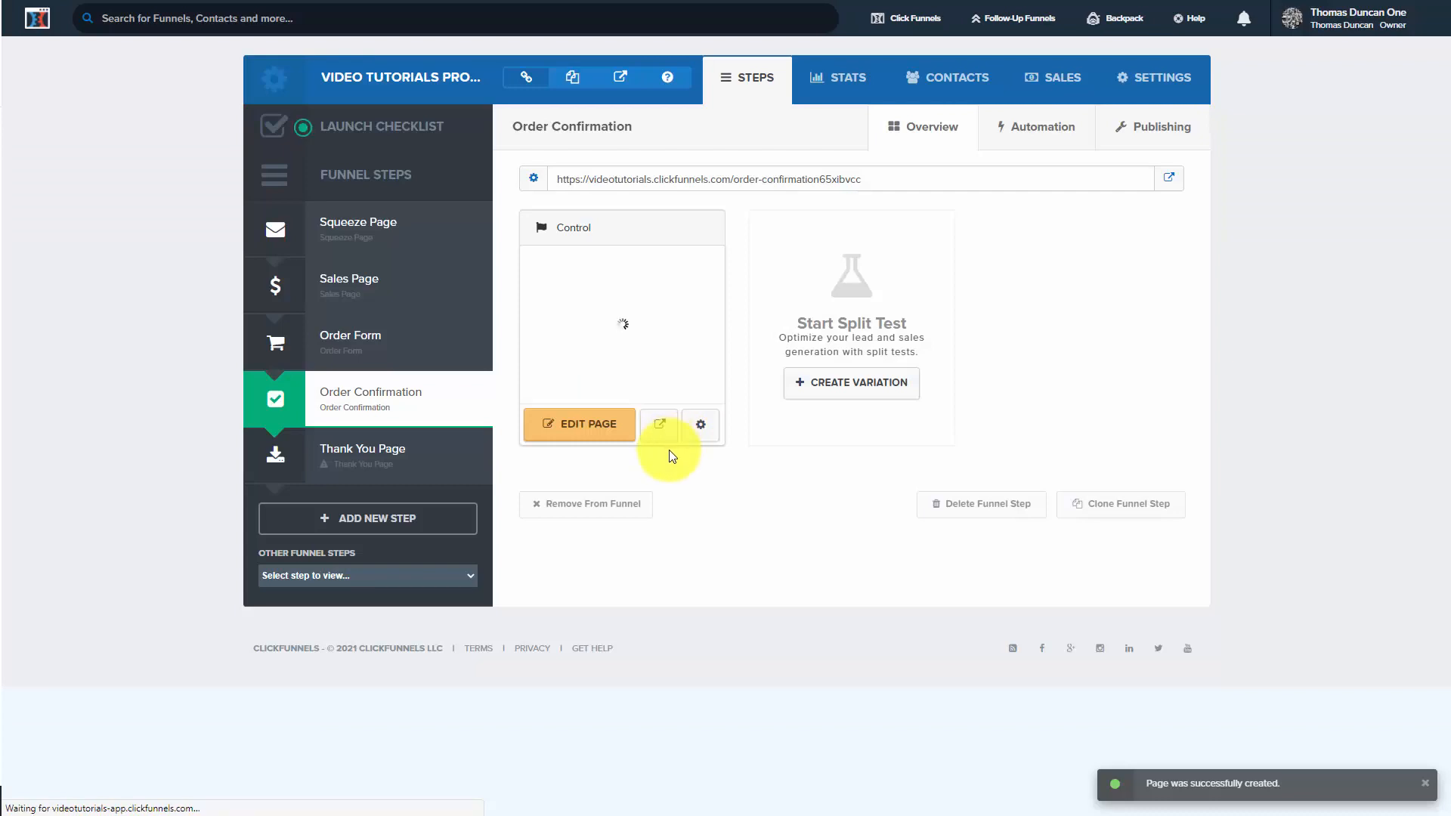
Edit the order confirmation page and set its Search Engines option to Hide in the general settings.
left_click(586, 428)
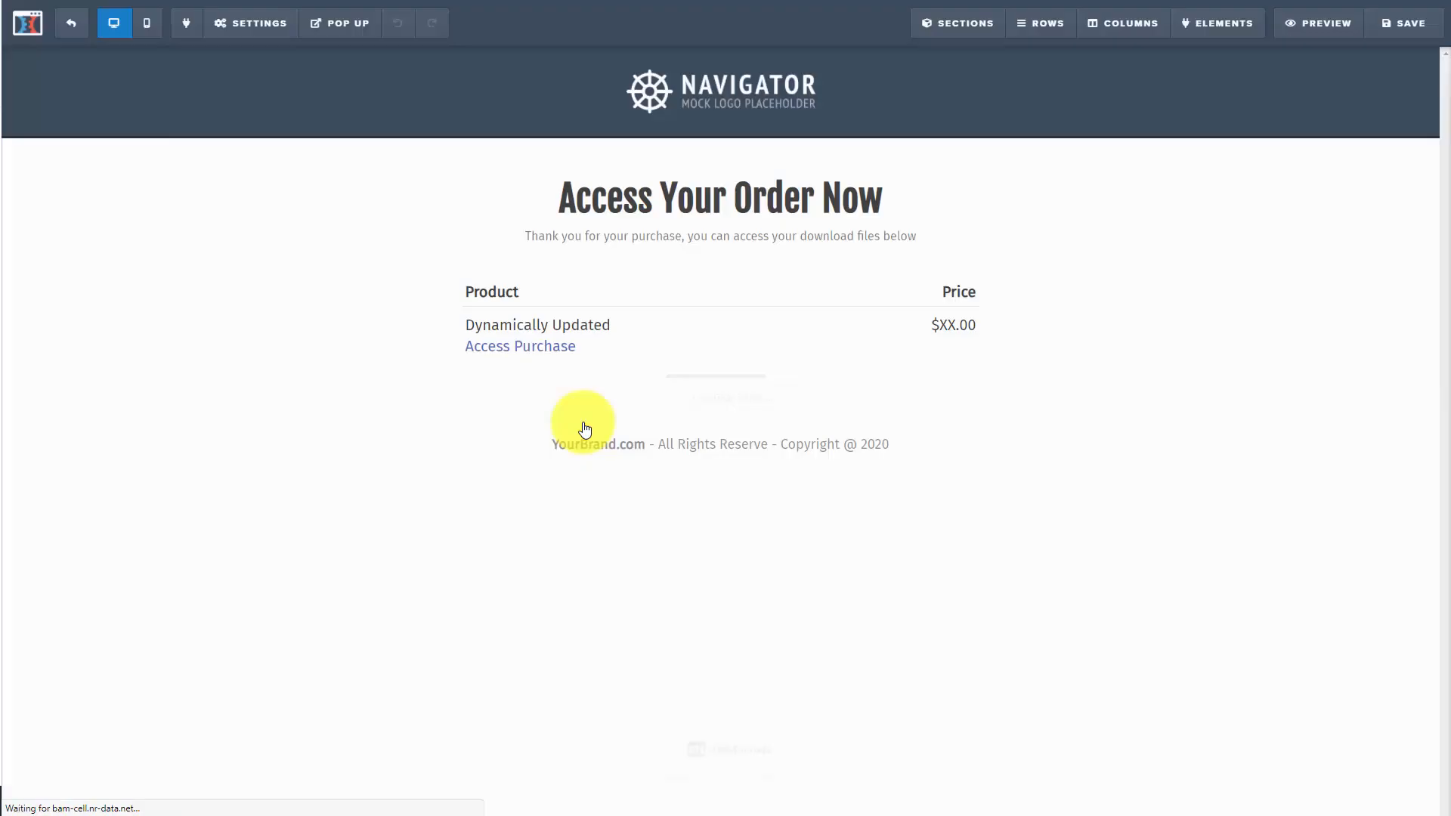
left_click(258, 30)
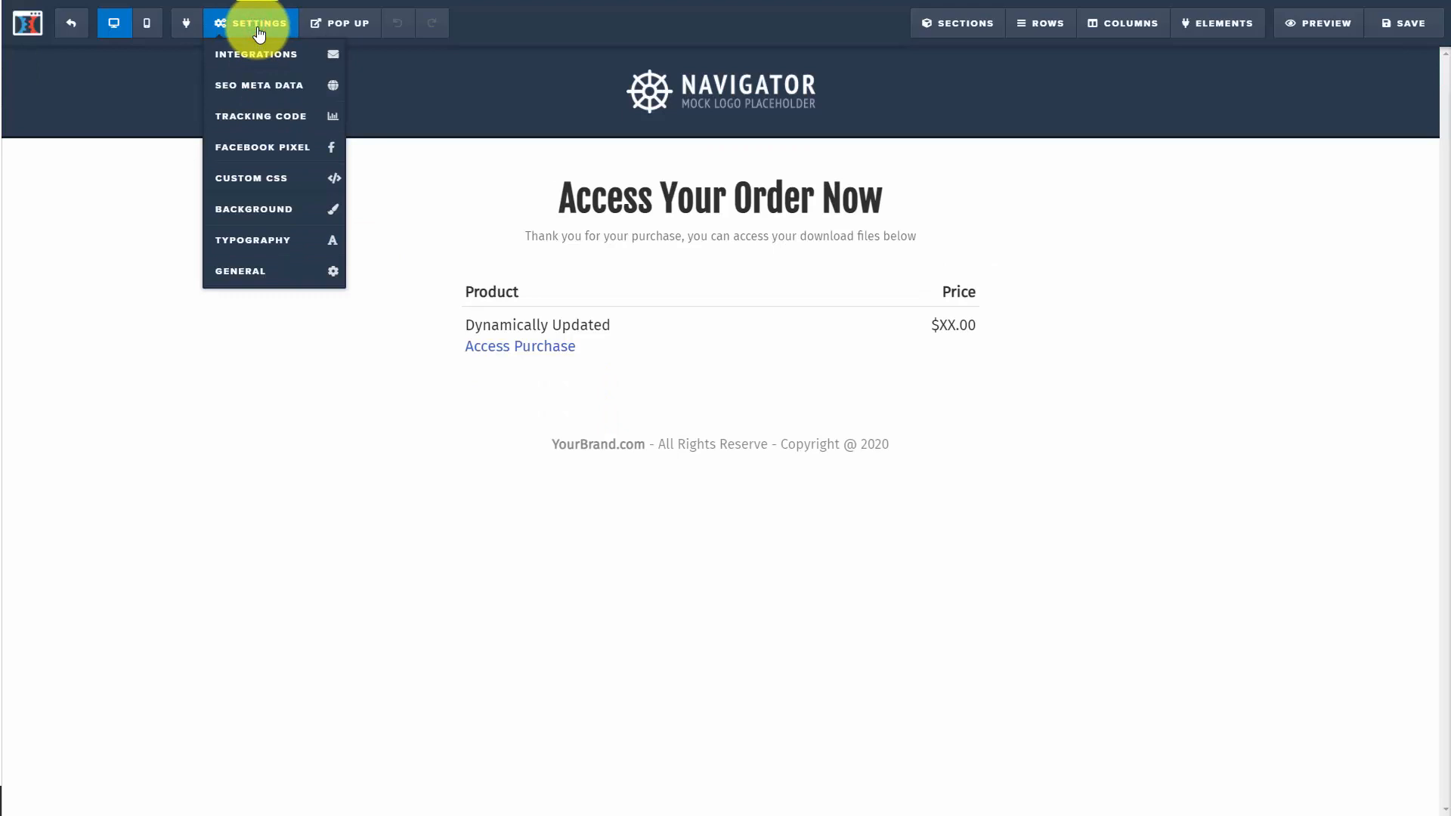
left_click(266, 276)
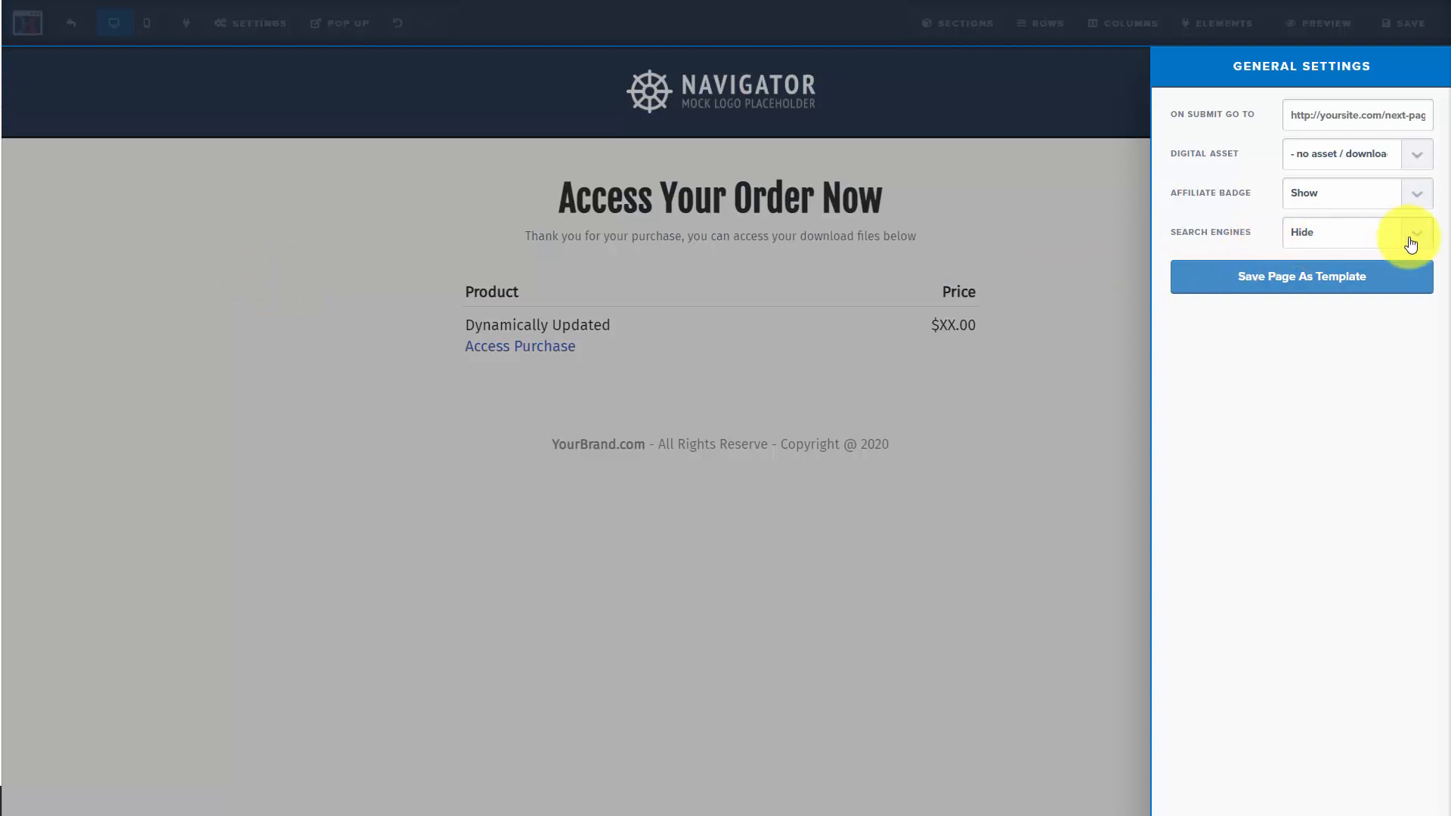
left_click(357, 292)
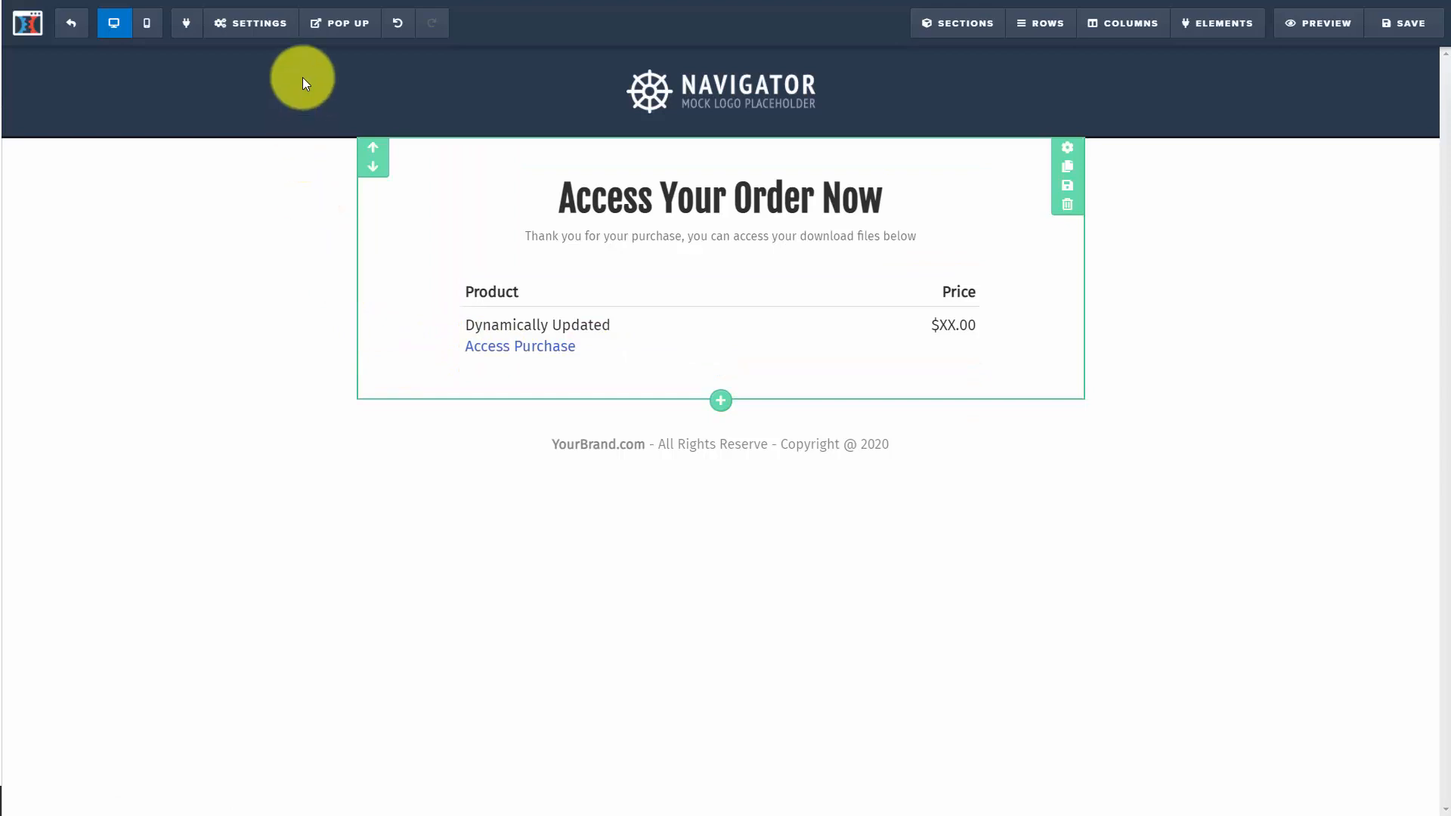
left_click(338, 23)
left_click(349, 56)
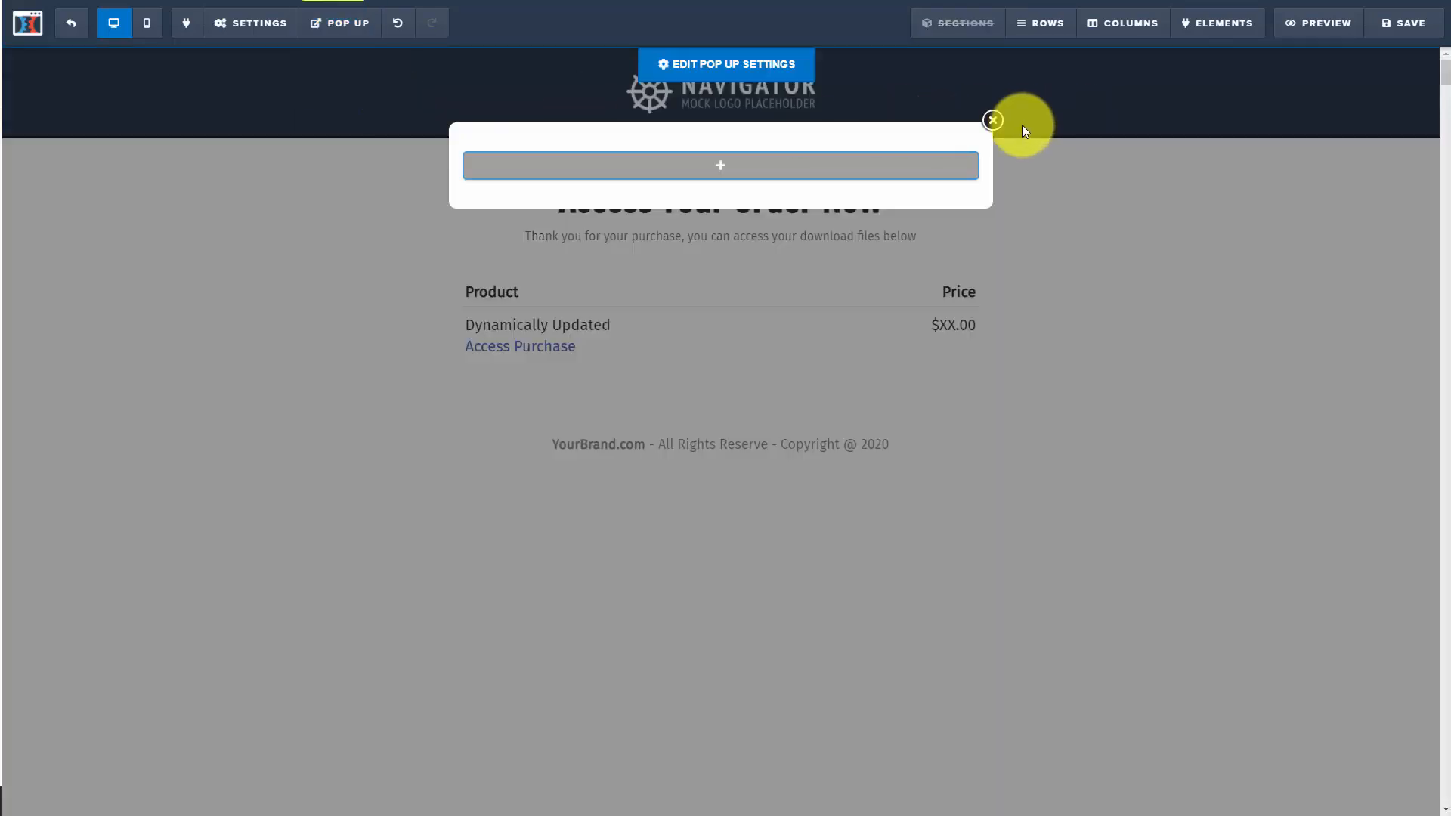
left_click(993, 121)
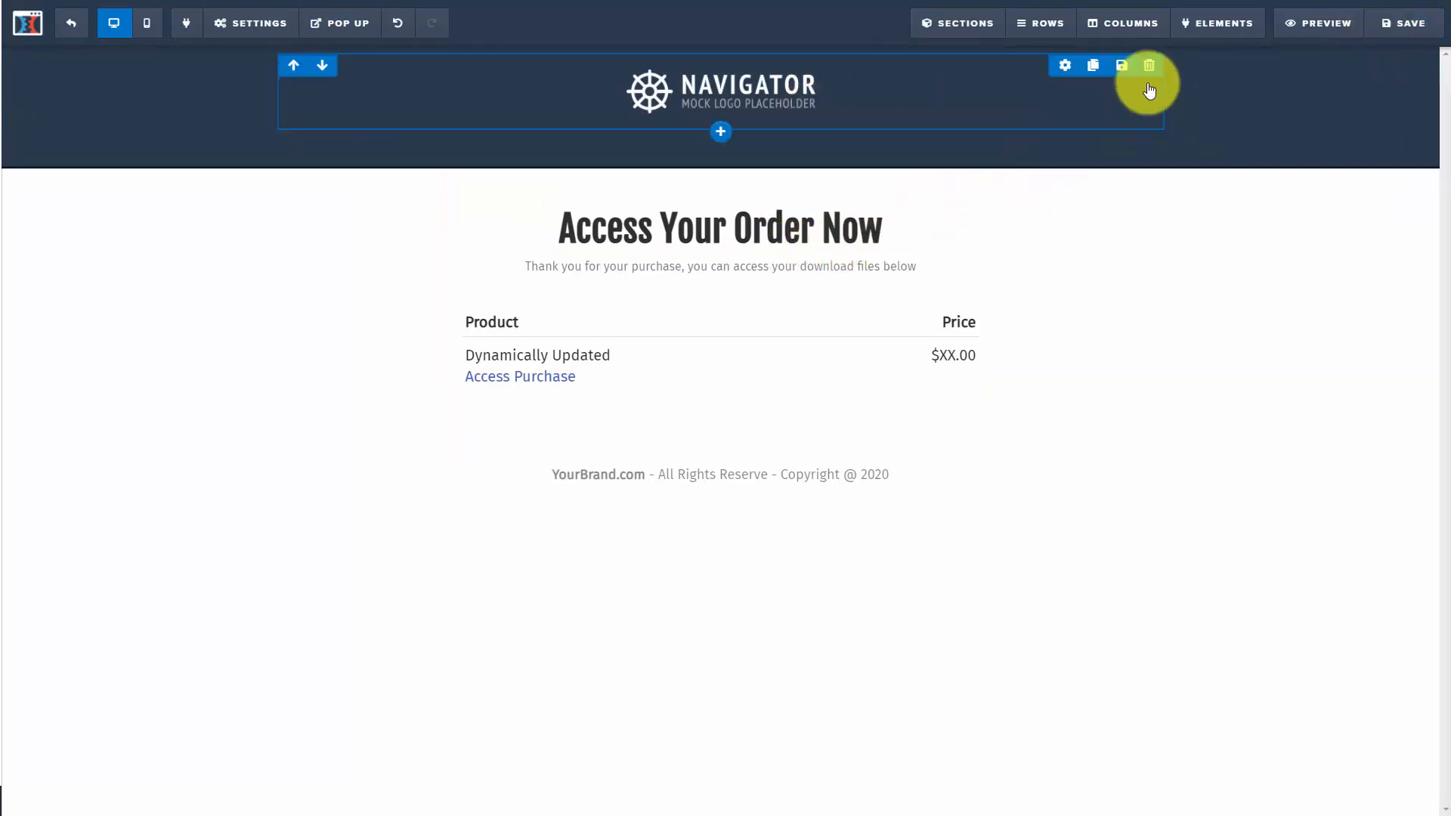
Save the order confirmation page and return to the funnel steps.
left_click(1392, 25)
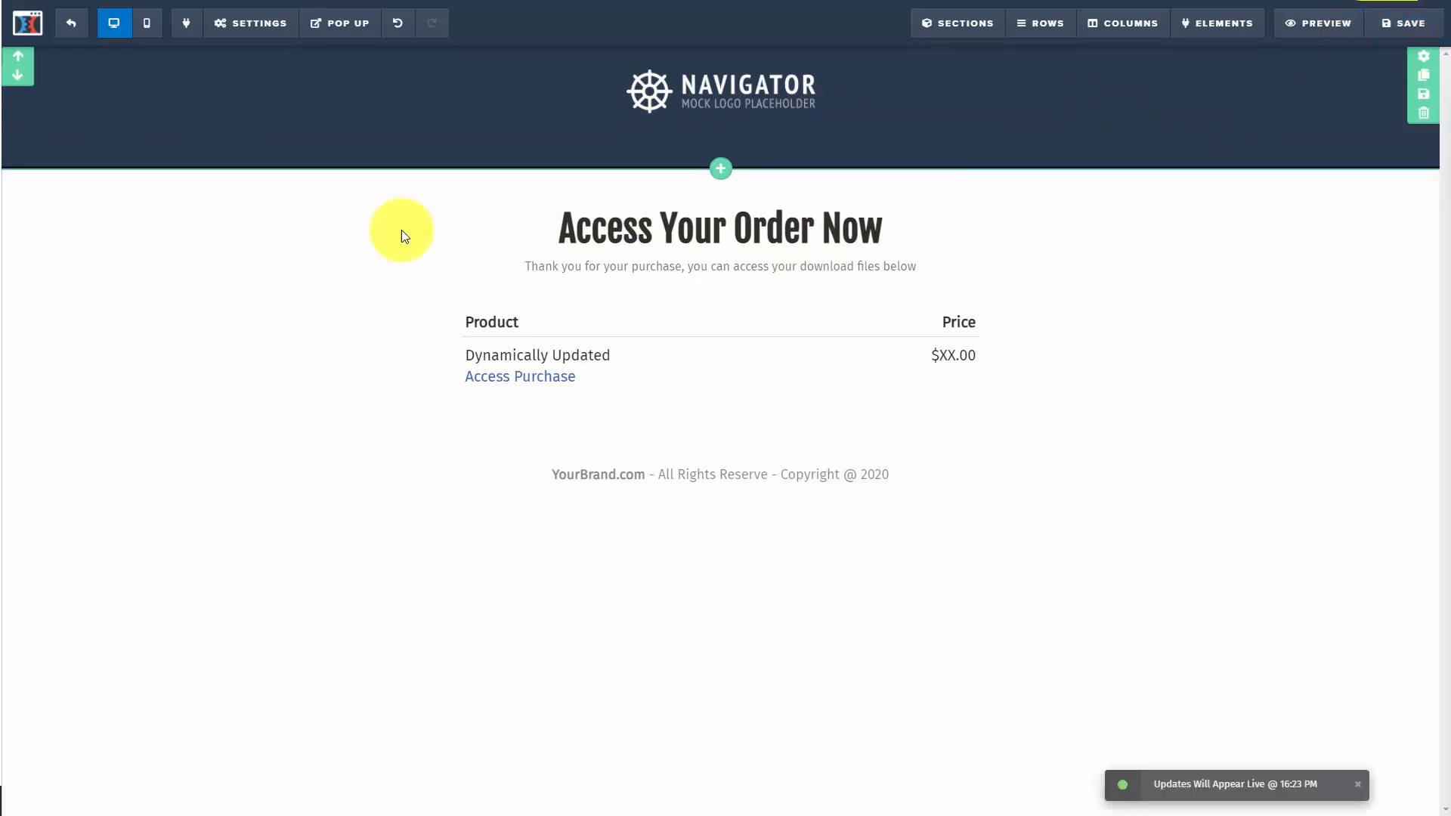
left_click(72, 30)
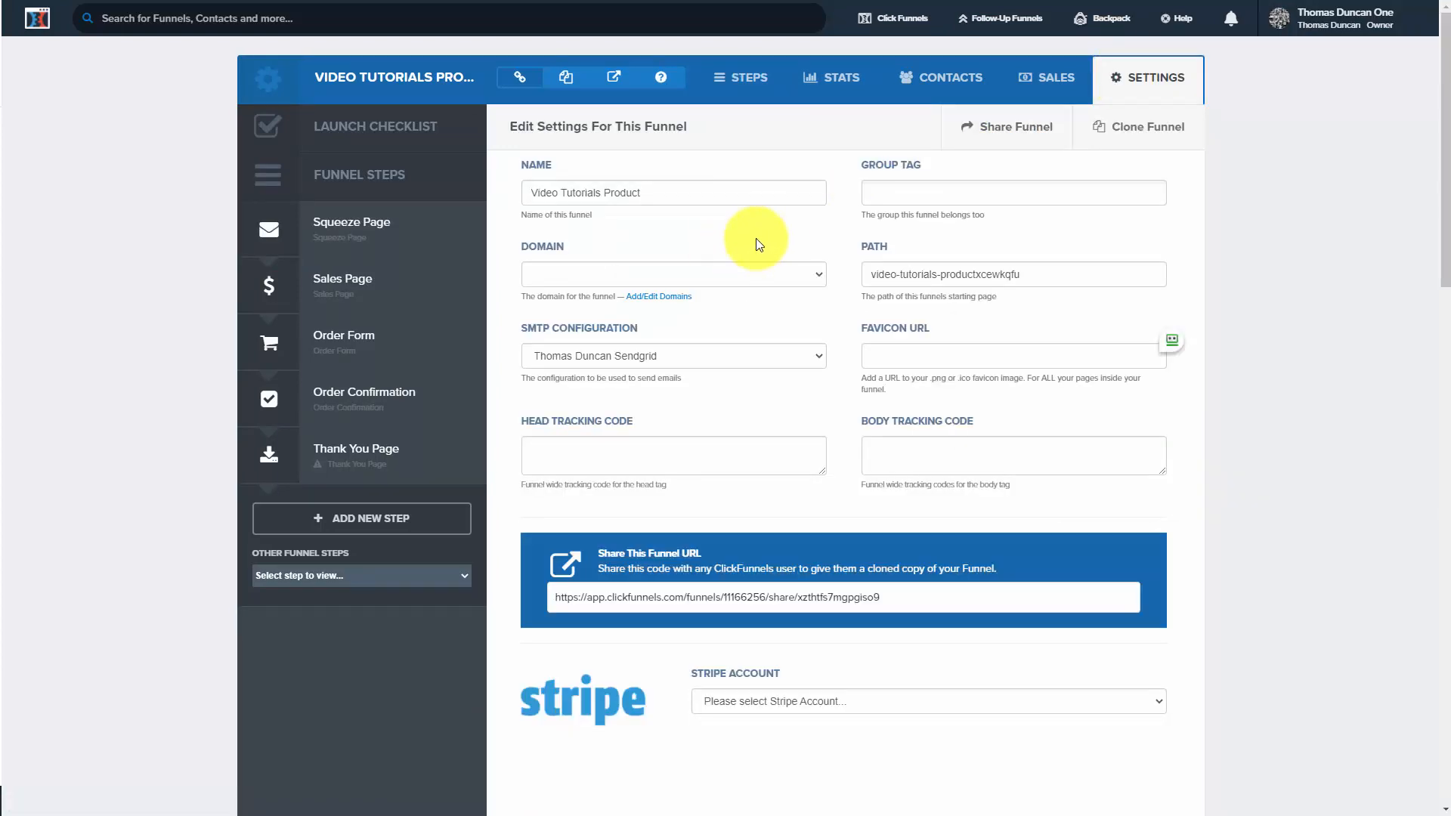
Set the funnel's domain to the custom pages subdomain and its path to video-tutorials-masterclass, and save the settings.
left_click(808, 274)
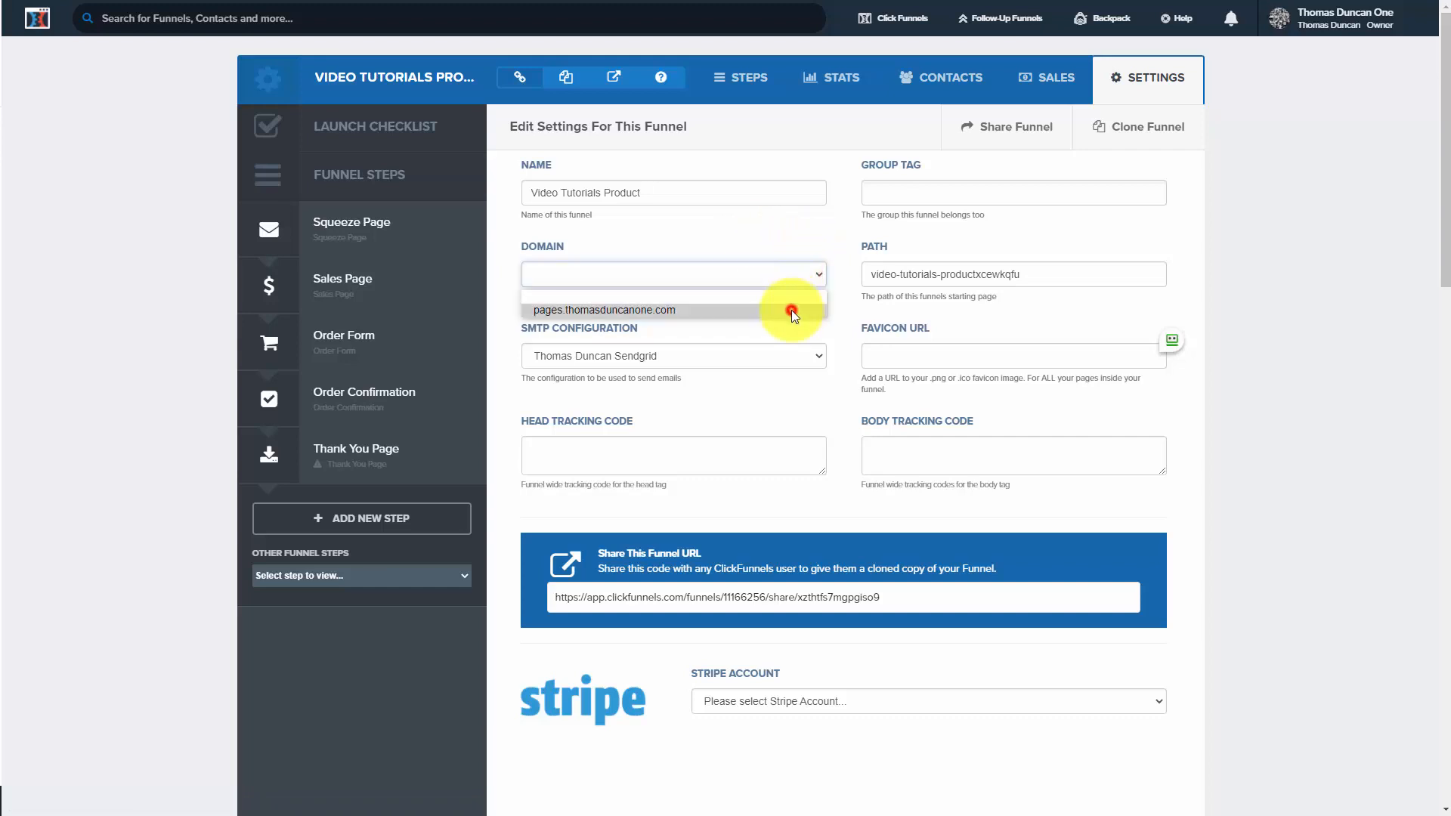
left_click(791, 309)
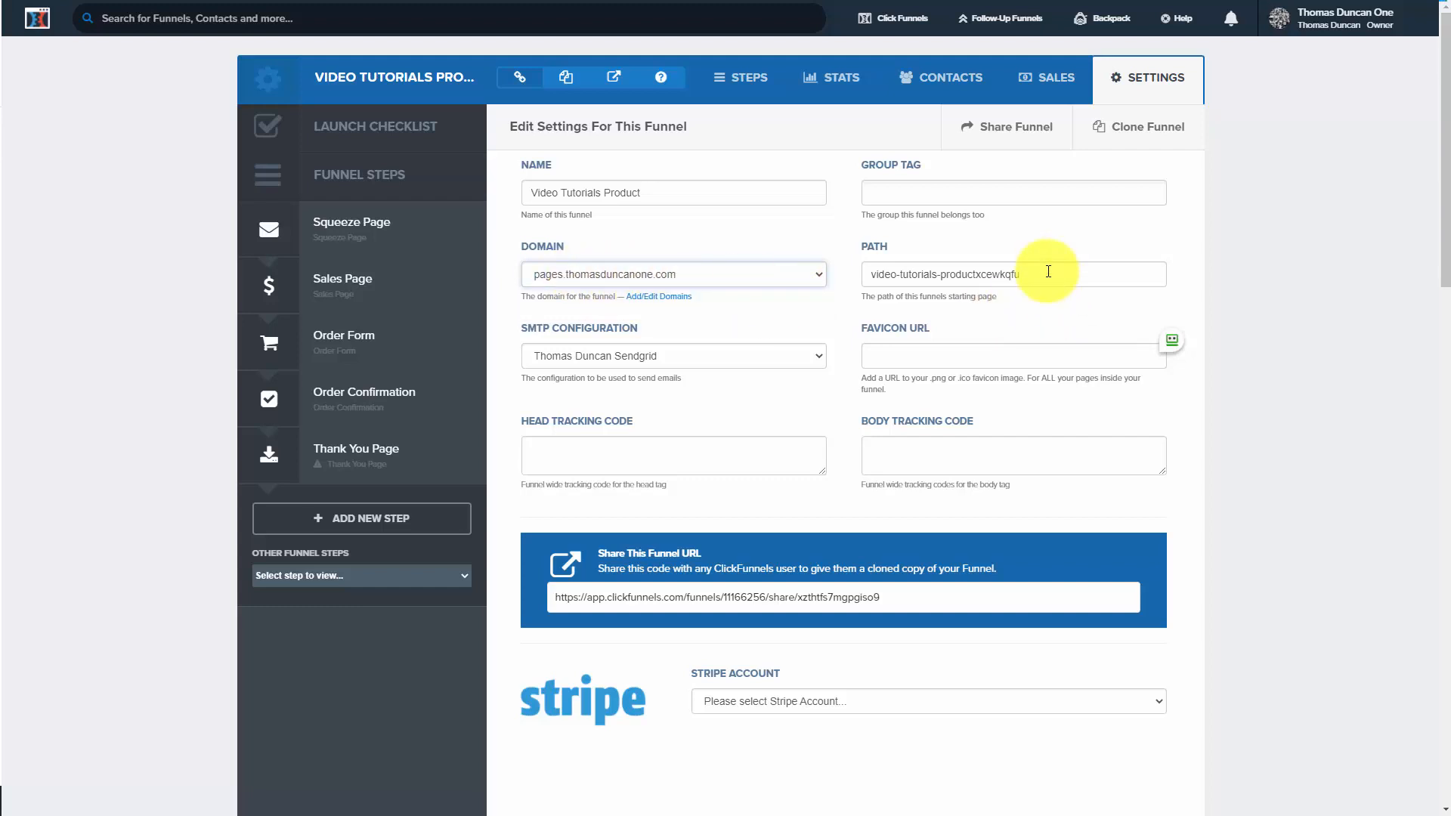
scroll(1048, 271, "down", 20)
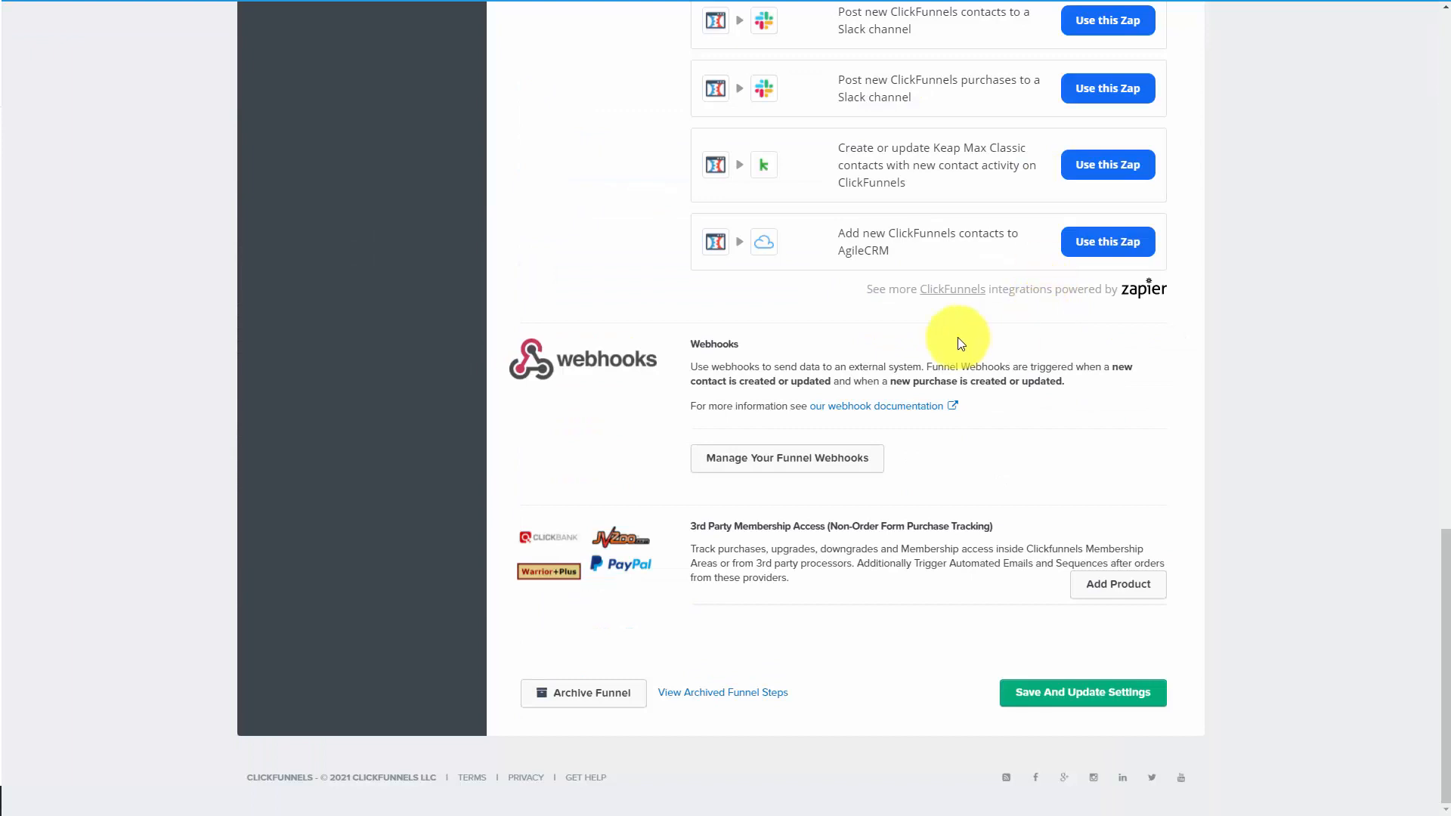
left_click(1048, 696)
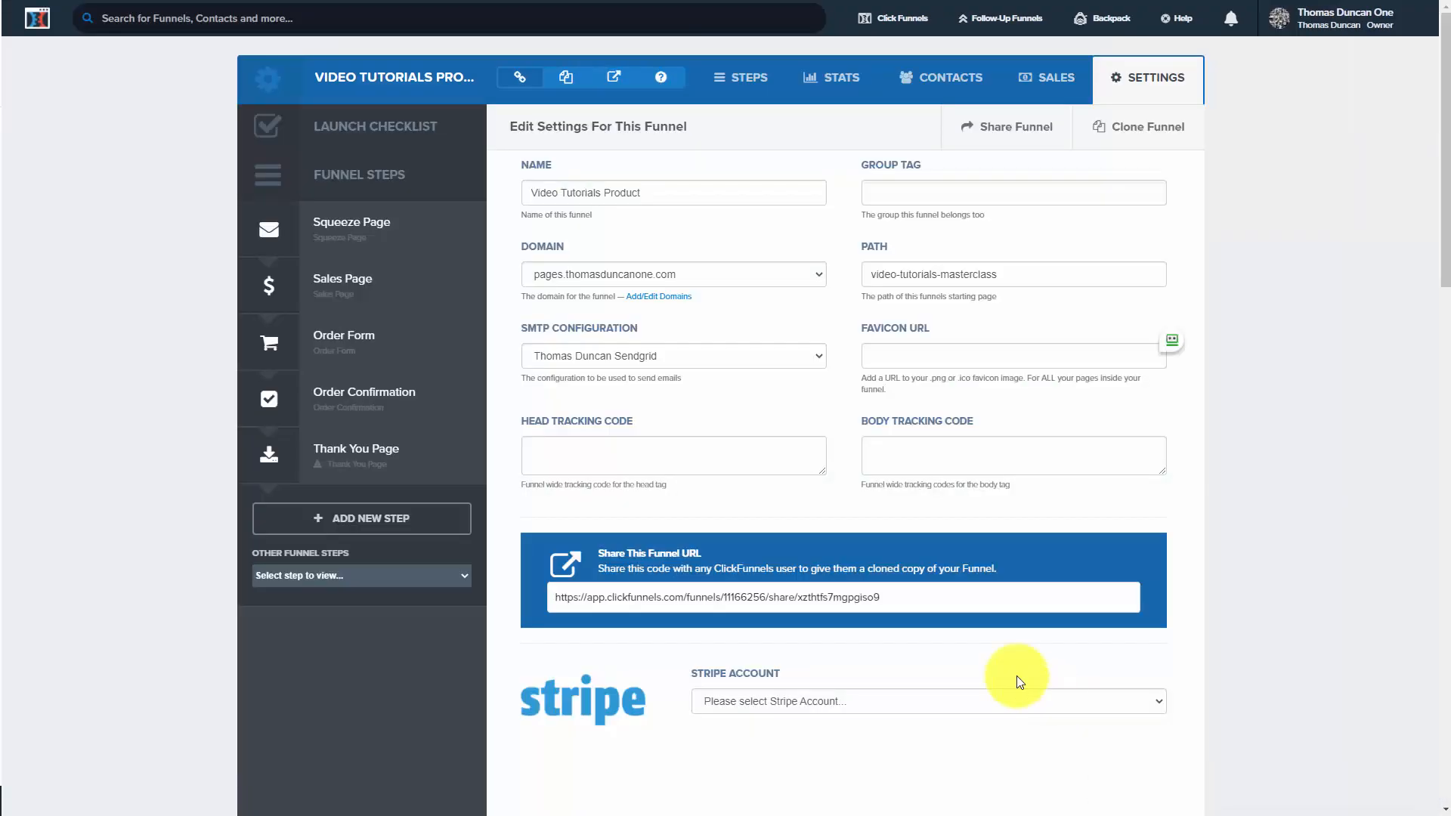
Preview the live funnel from the squeeze page through the sales page, and examine the order form's product, contact and payment sections.
left_click(618, 83)
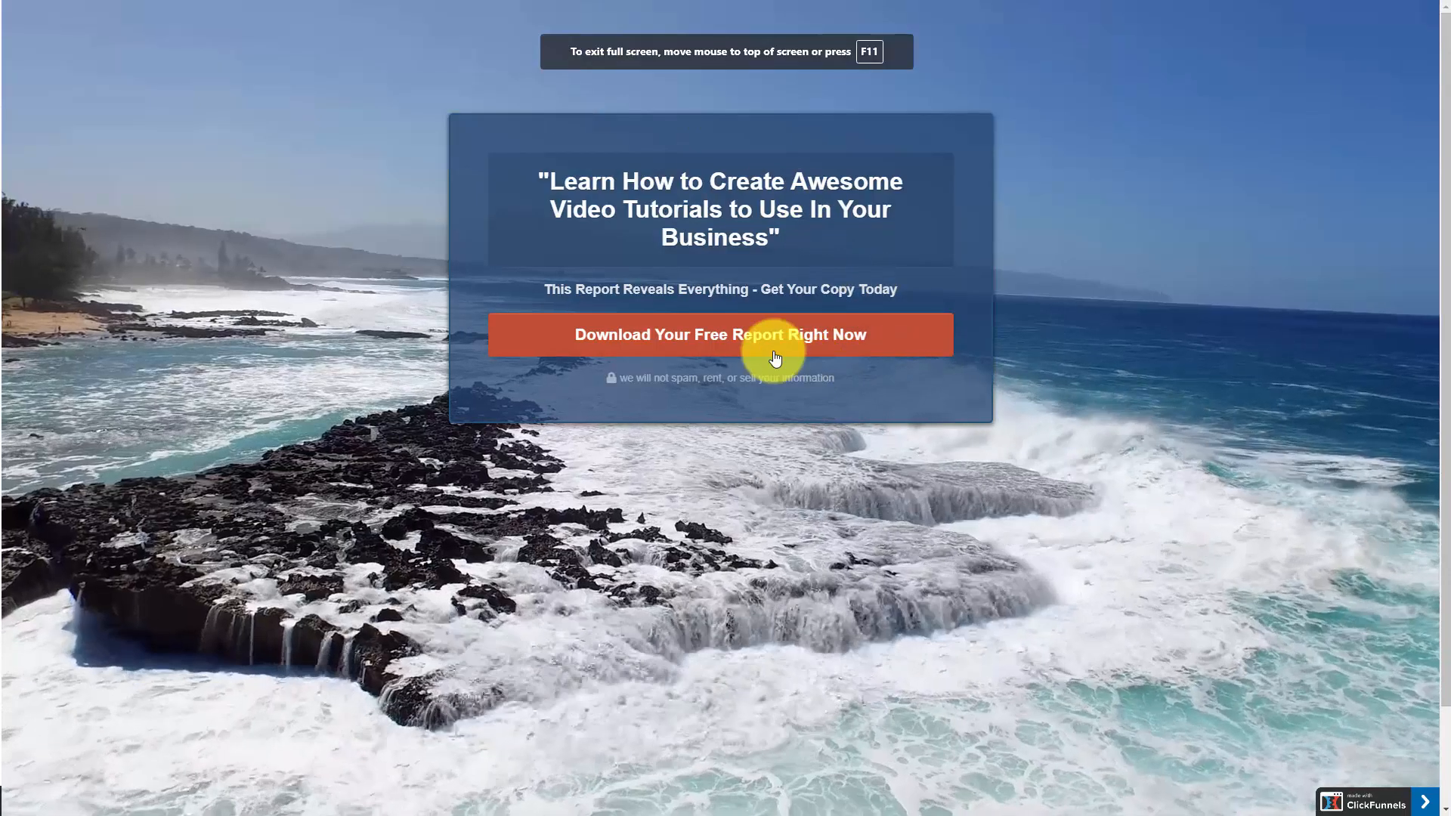
left_click(718, 329)
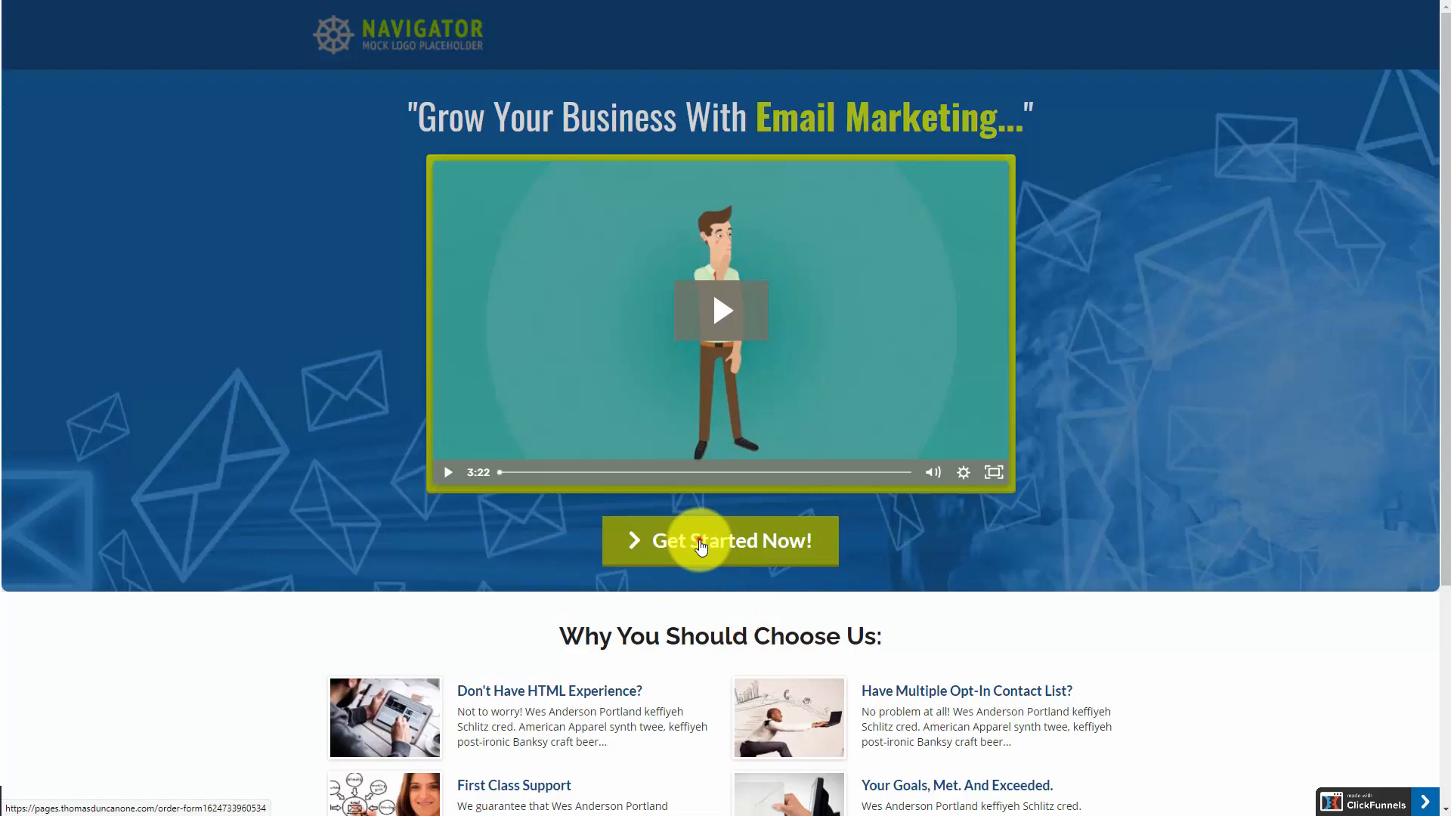
left_click(701, 546)
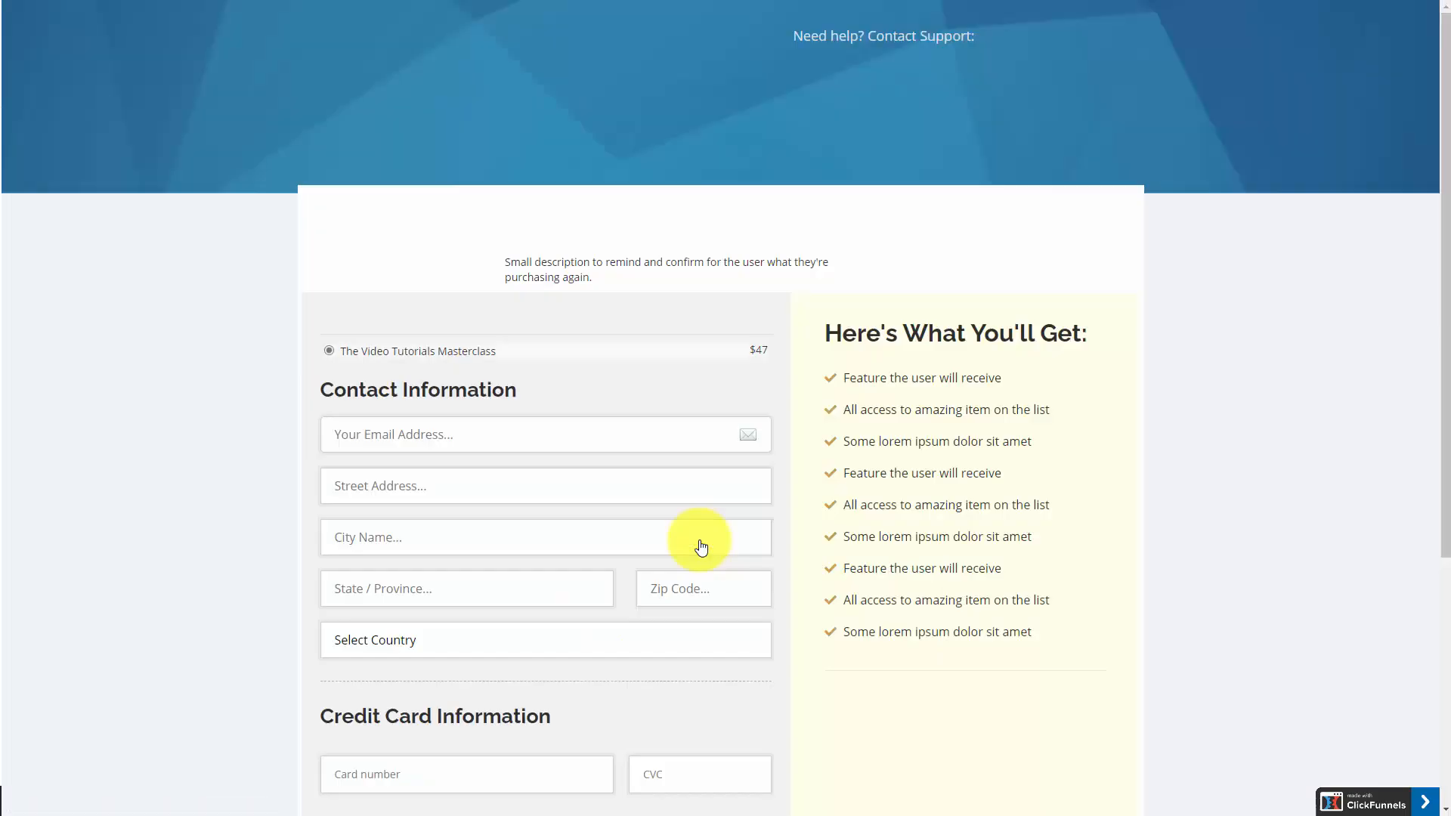
scroll(701, 546, "down", 3)
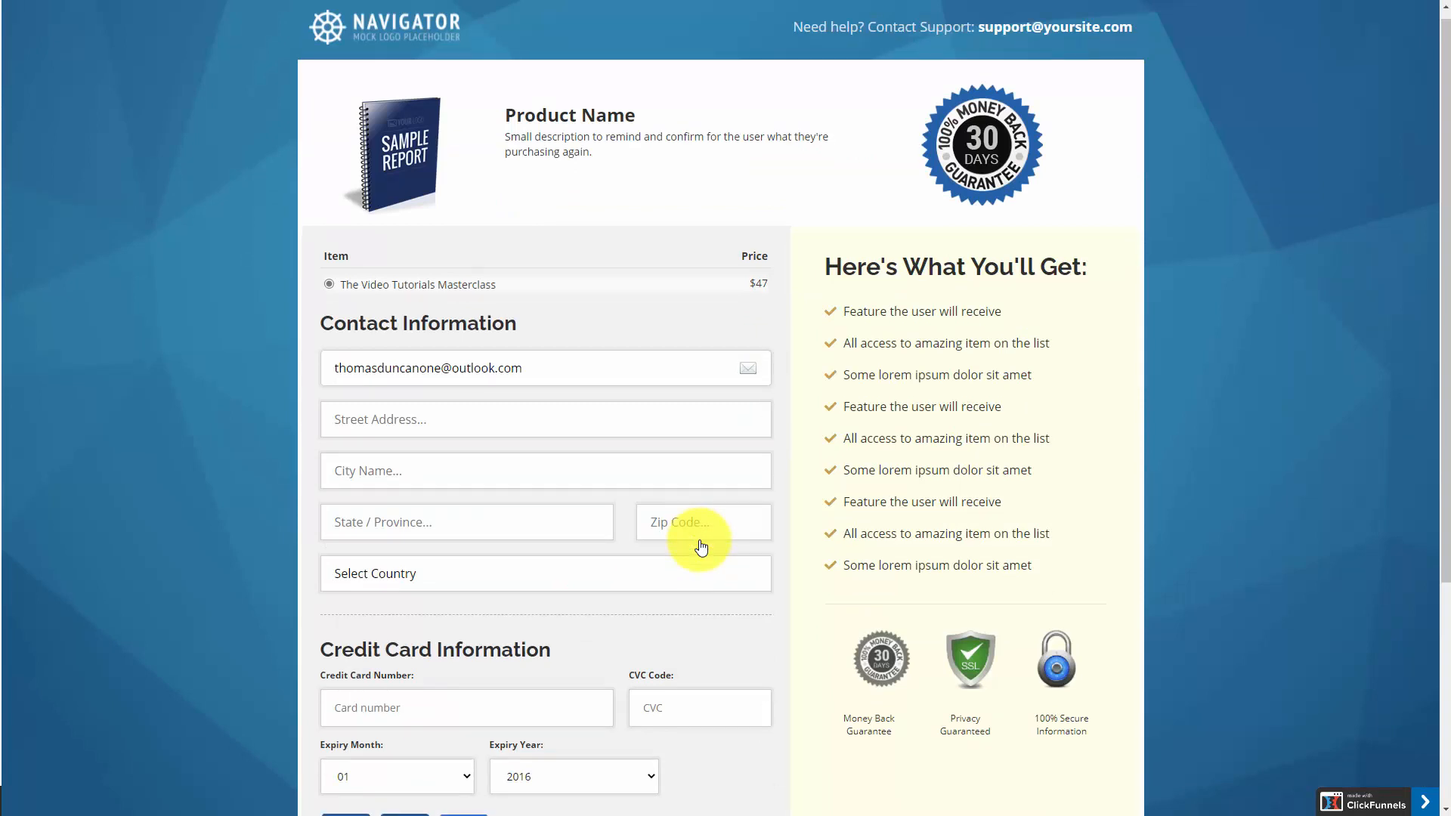
scroll(699, 536, "up", 2)
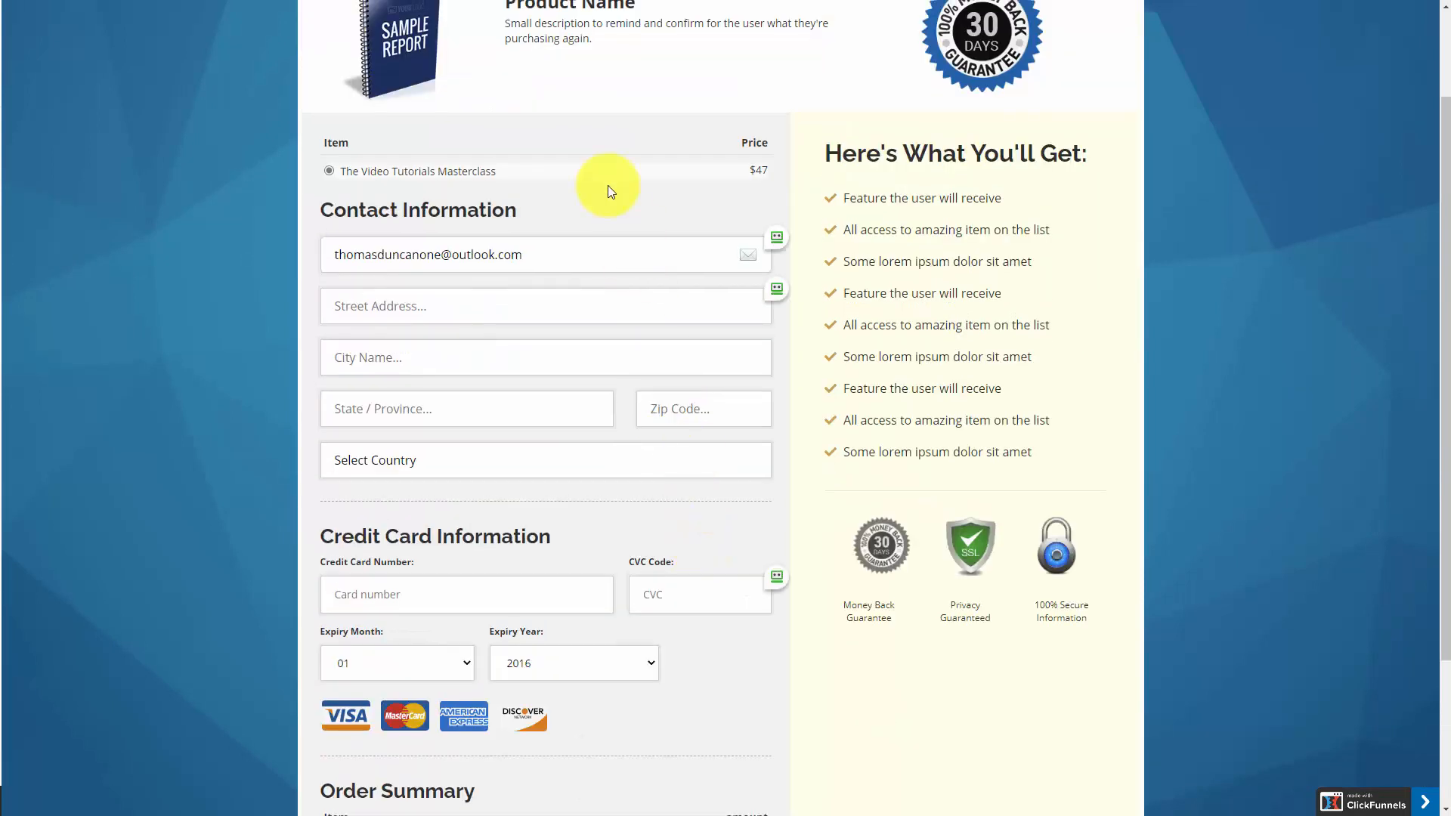
scroll(603, 194, "up", 2)
scroll(634, 243, "down", 5)
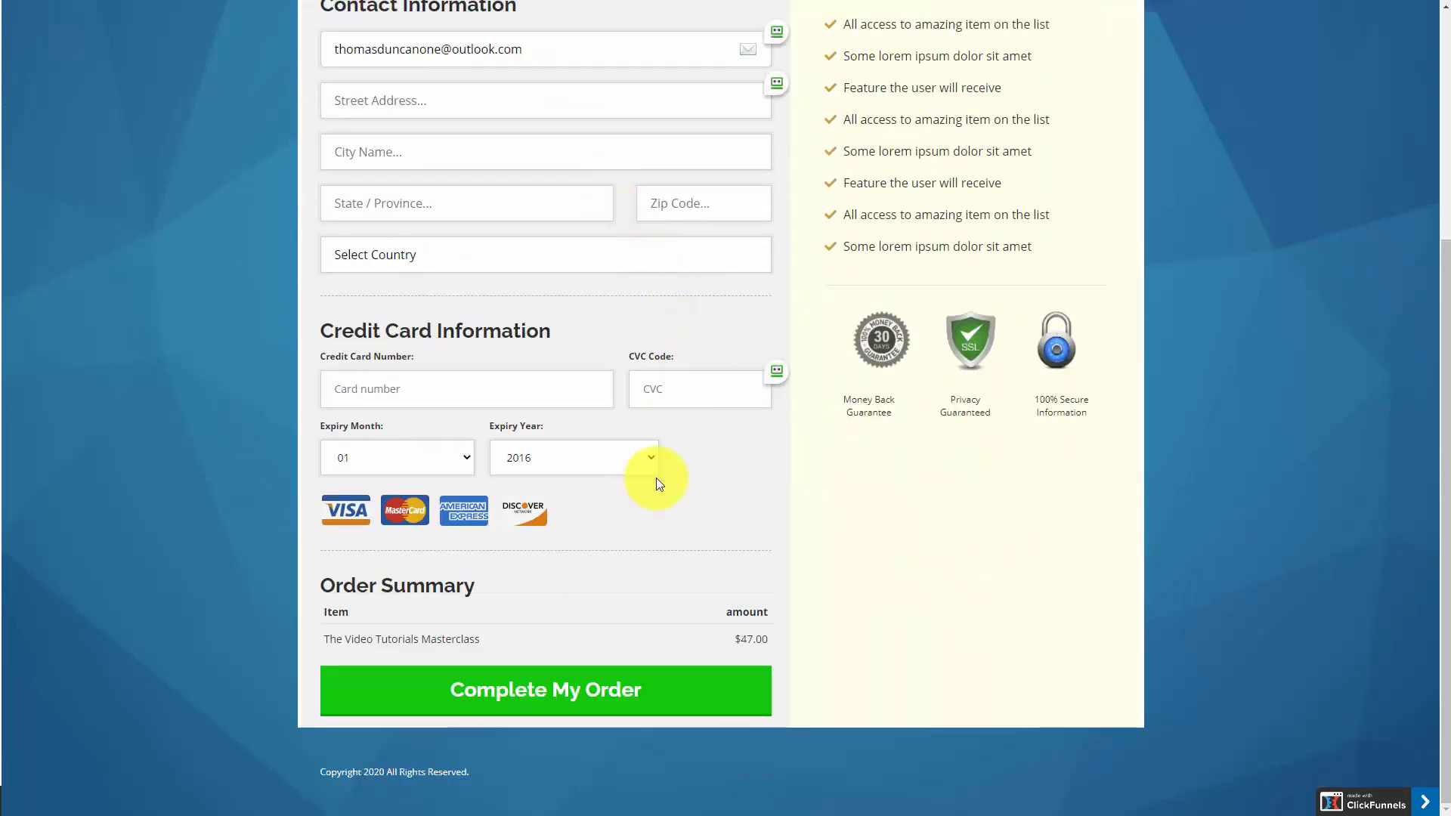
scroll(656, 478, "up", 1)
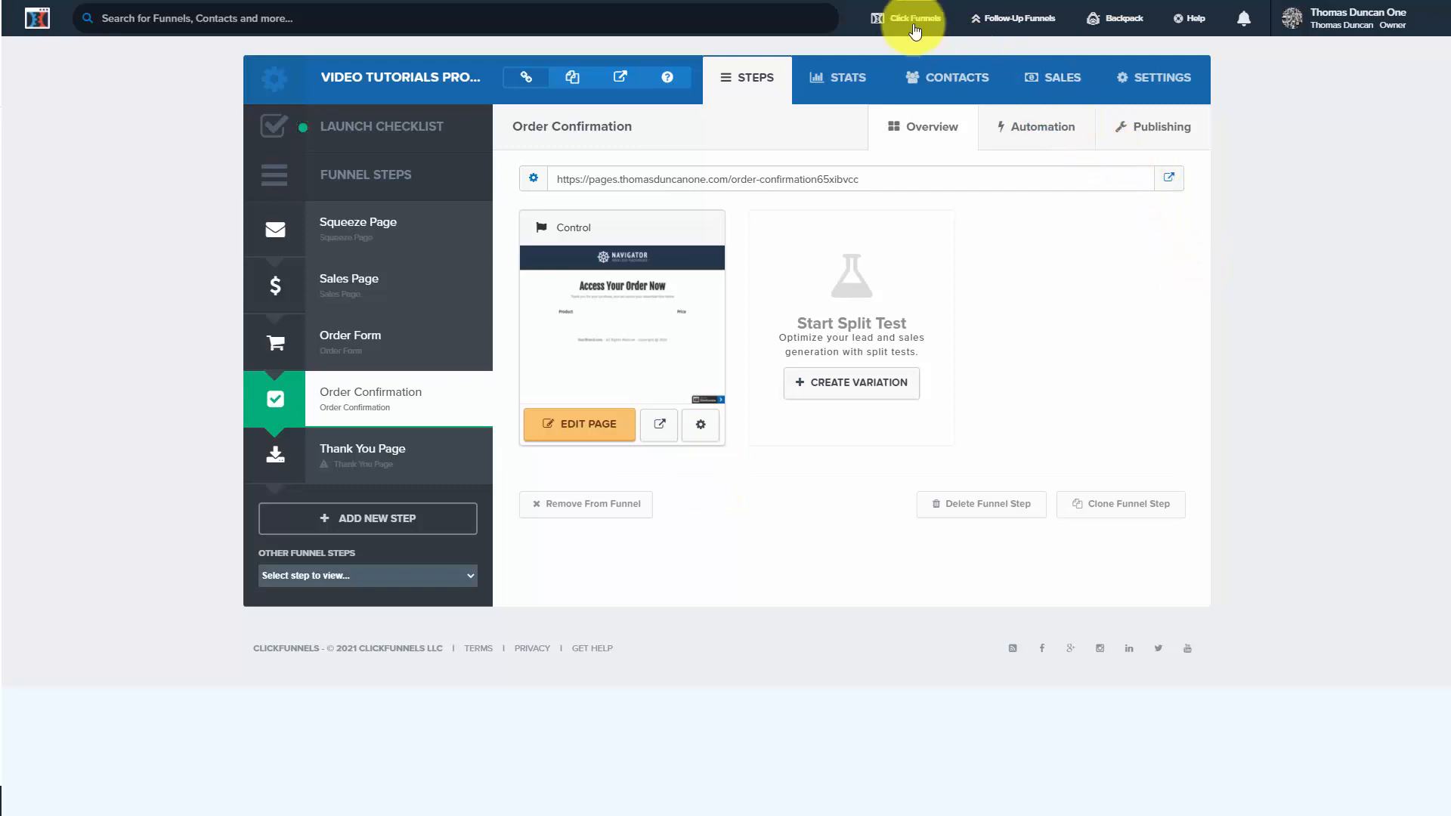
Open the Membership Area step of the Membership funnel from the funnels list.
mouse_move(912, 24)
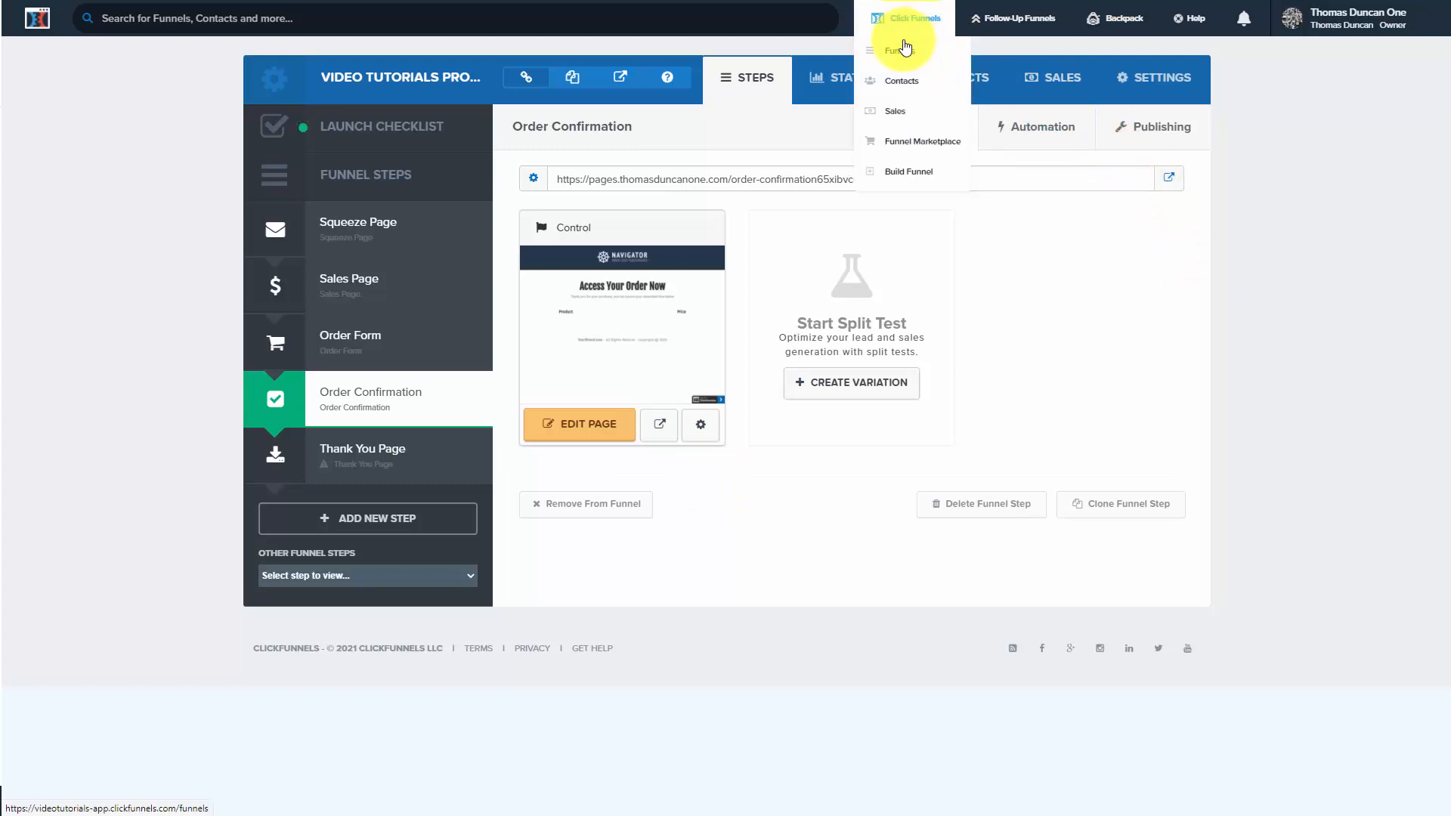
left_click(898, 50)
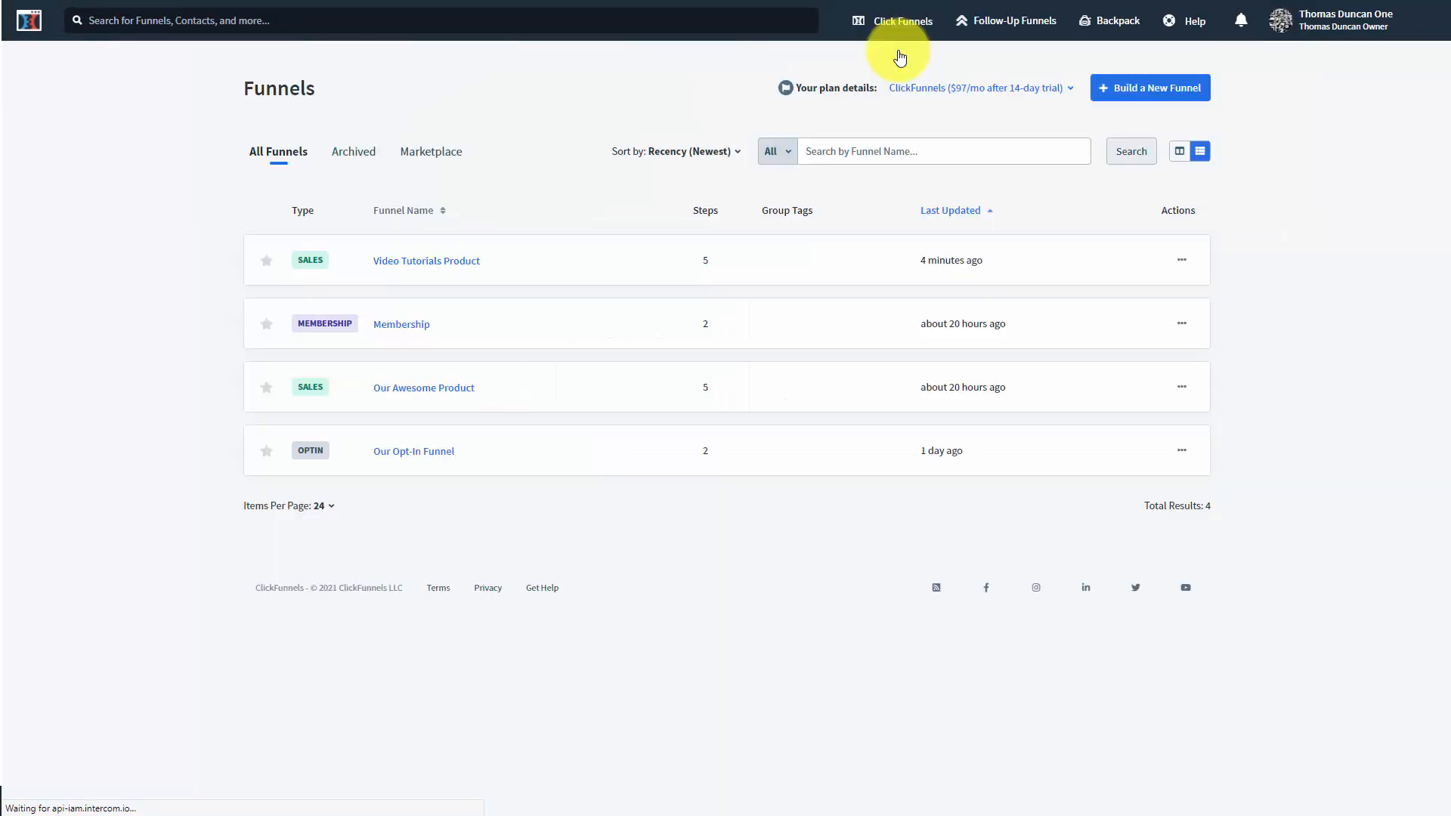
left_click(418, 337)
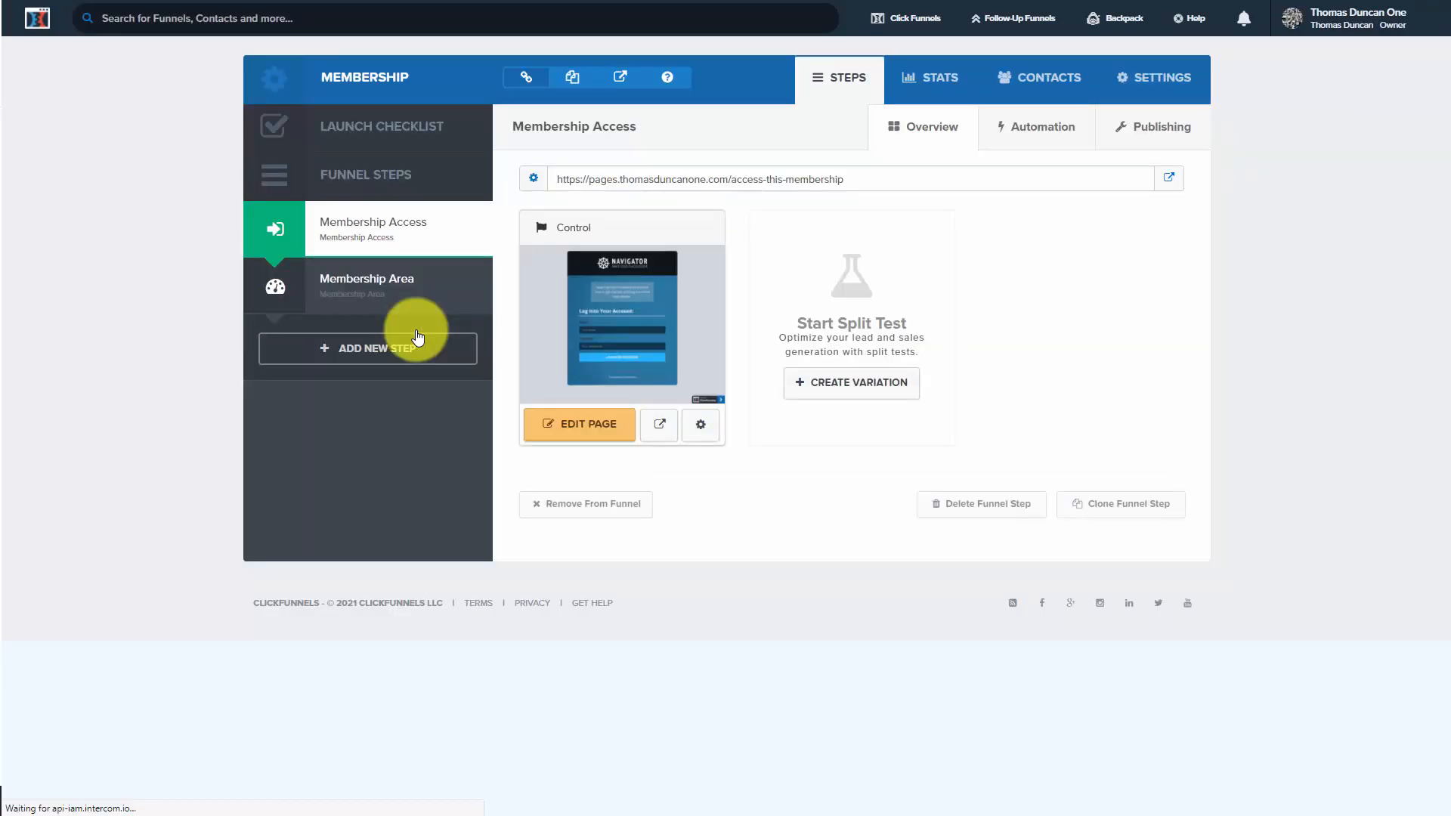
left_click(381, 289)
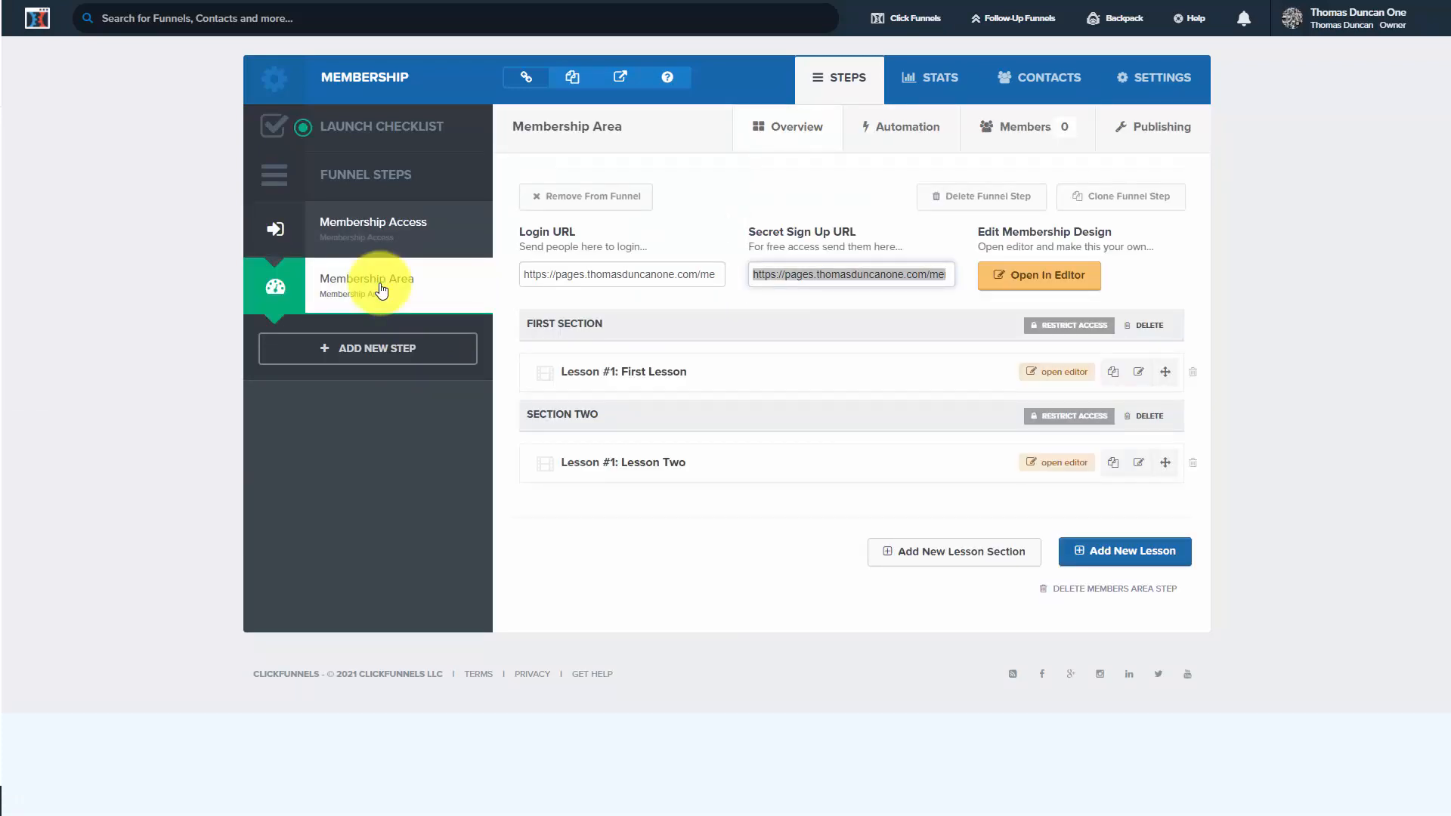
Restrict access to the First Section lessons to buyers of The Video Tutorials Masterclass and update the section.
left_click(1056, 329)
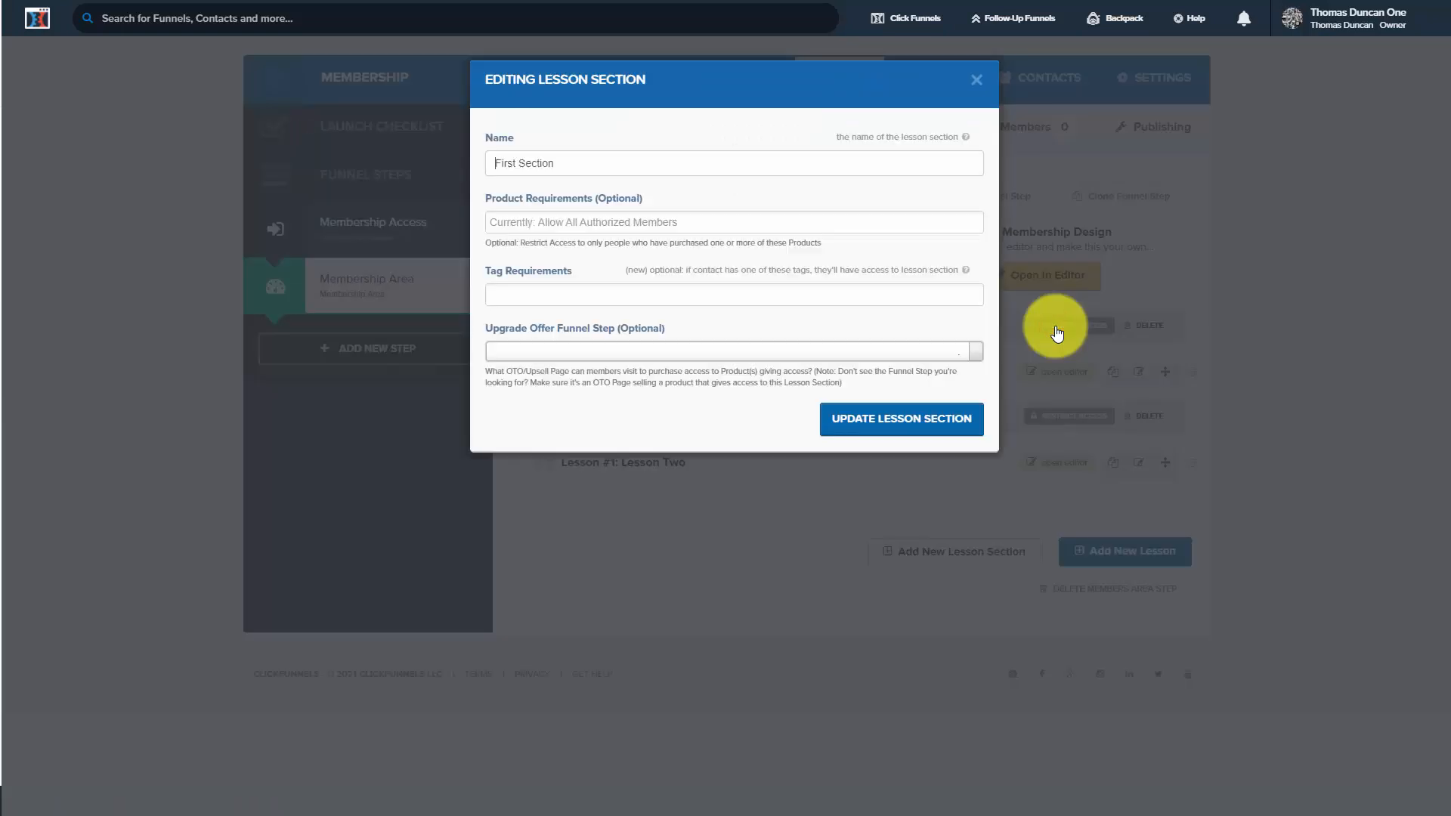
left_click(624, 222)
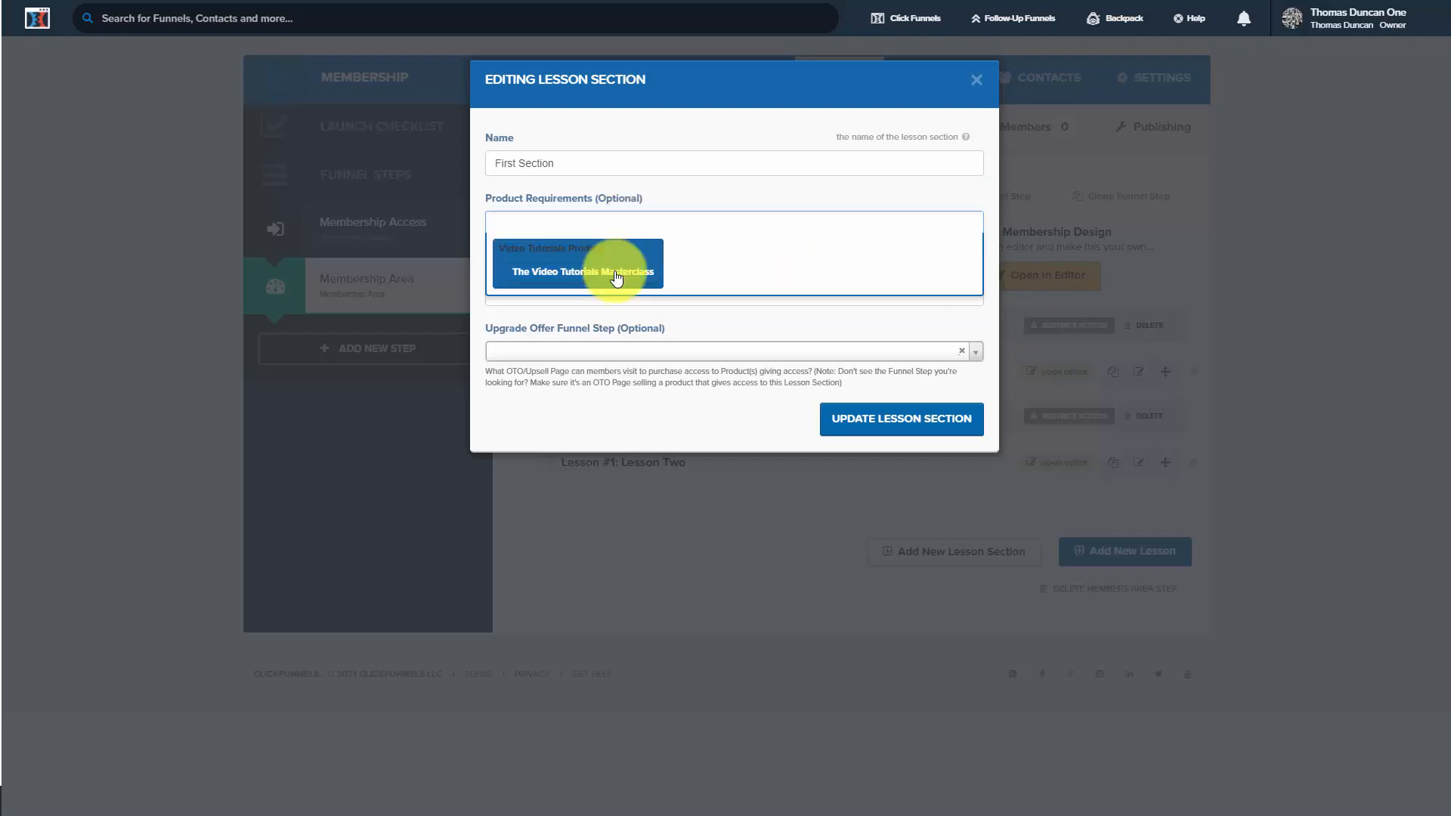
left_click(616, 278)
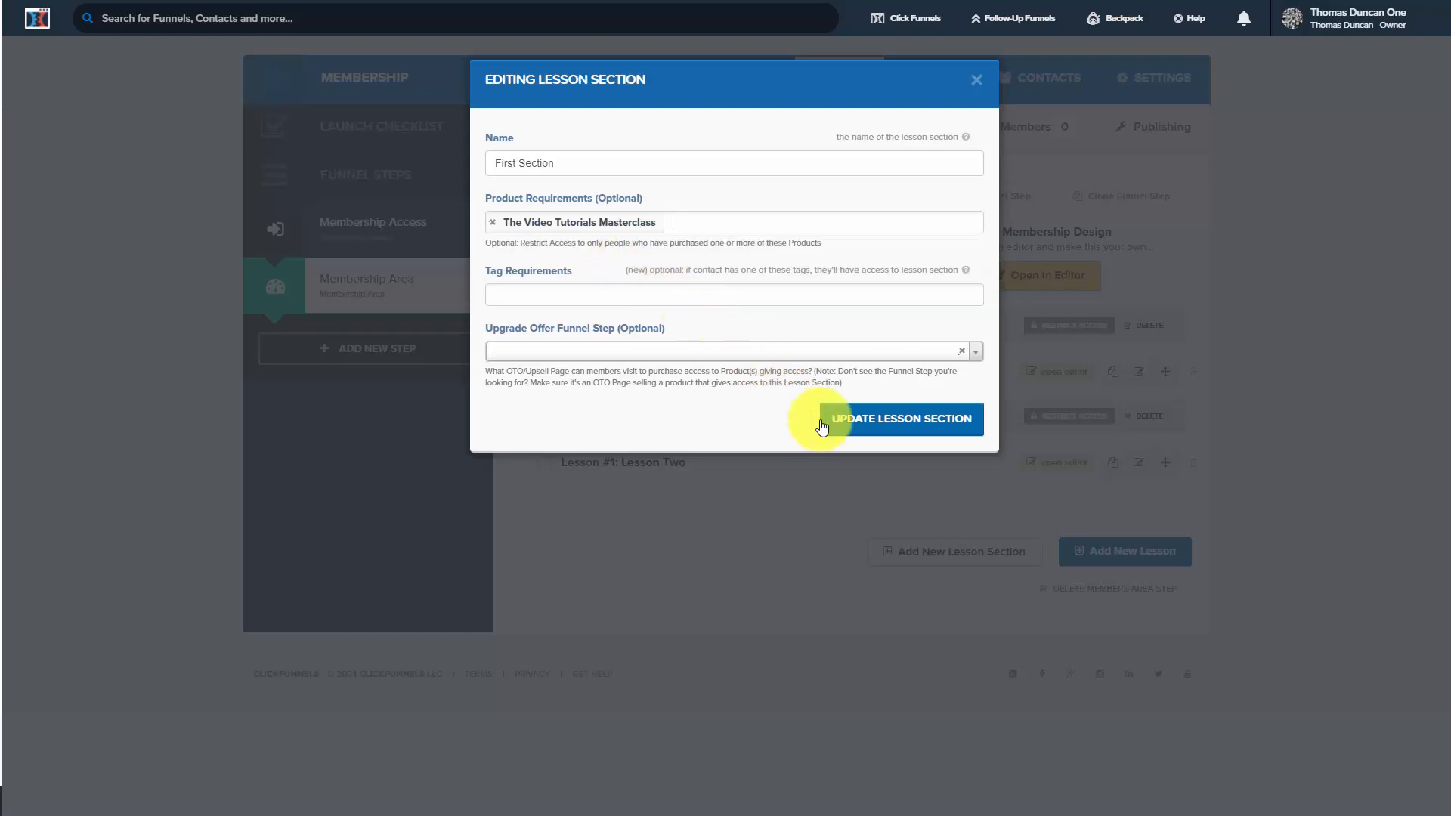
left_click(881, 416)
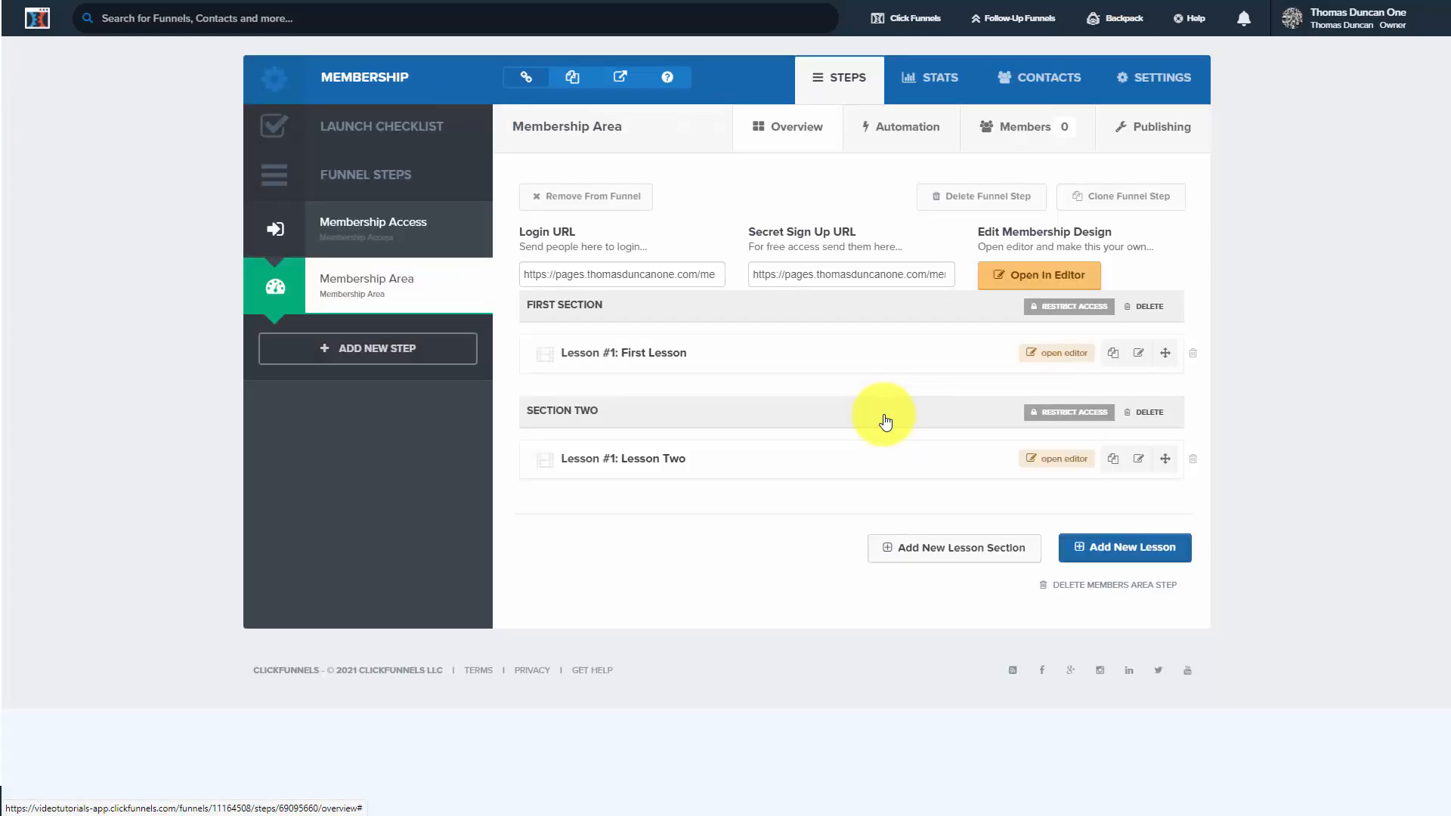
Require The Video Tutorials Masterclass product for access to Section Two and update the lesson section.
left_click(1059, 418)
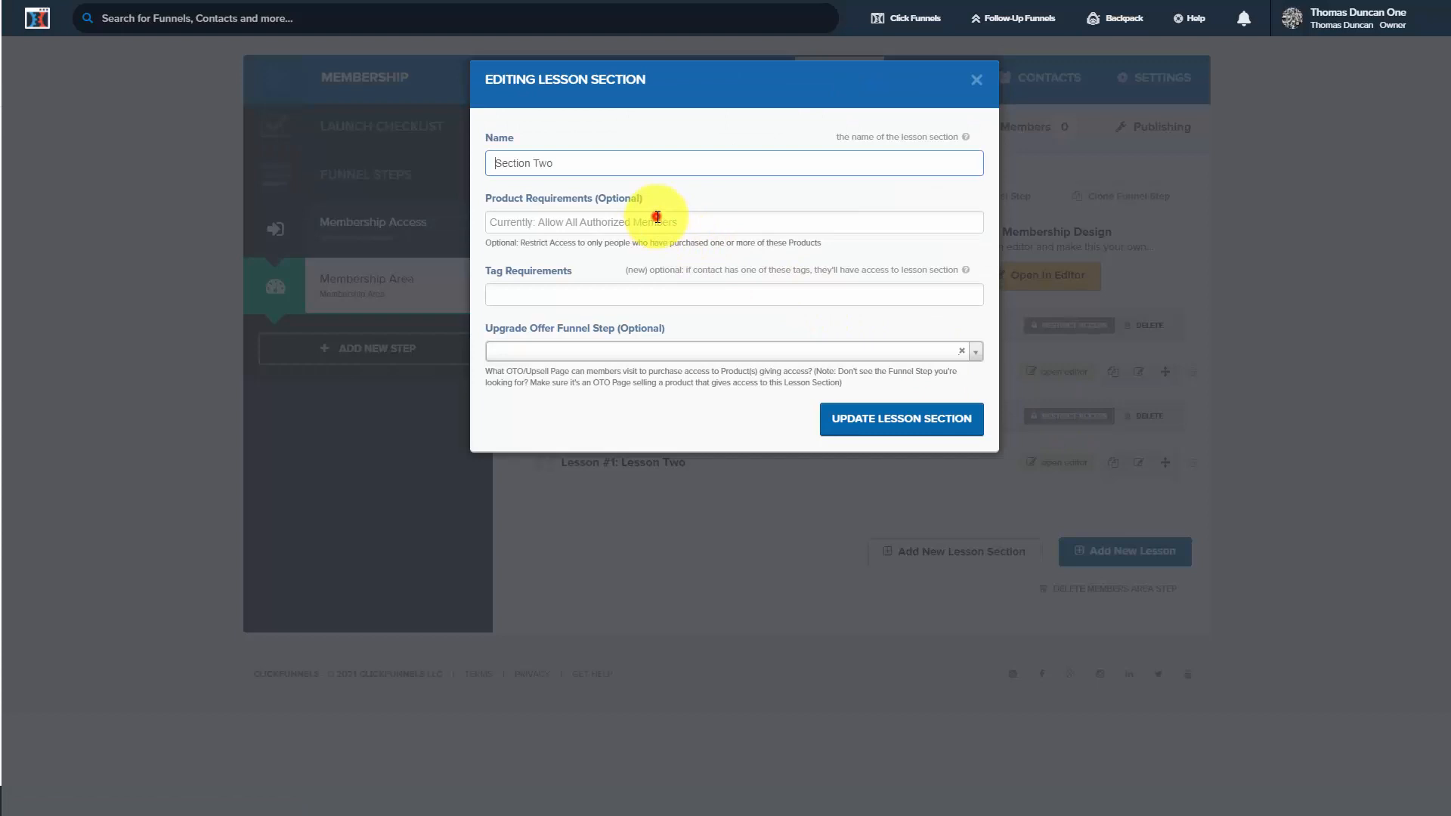
left_click(656, 219)
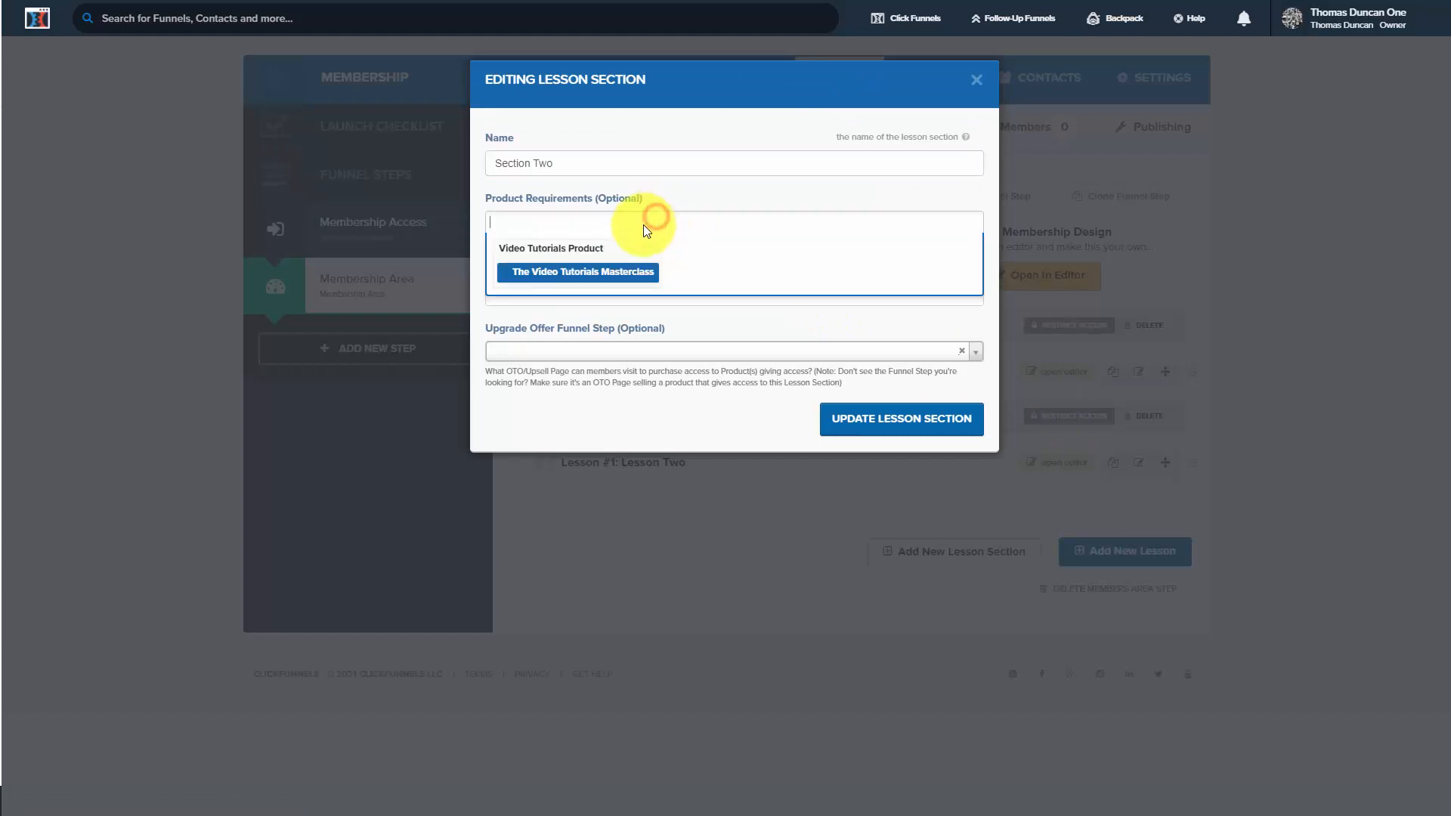
left_click(609, 273)
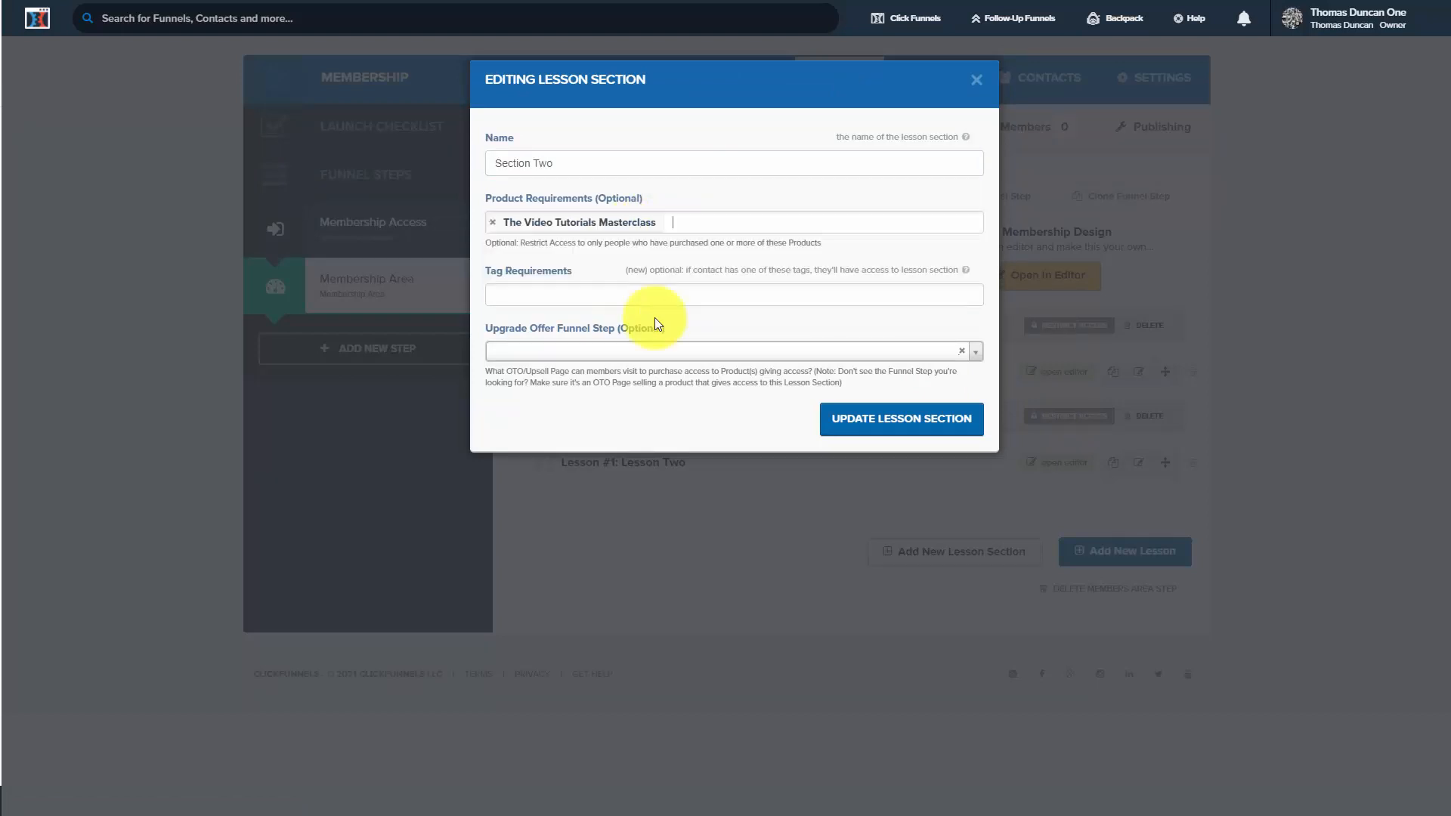
left_click(866, 428)
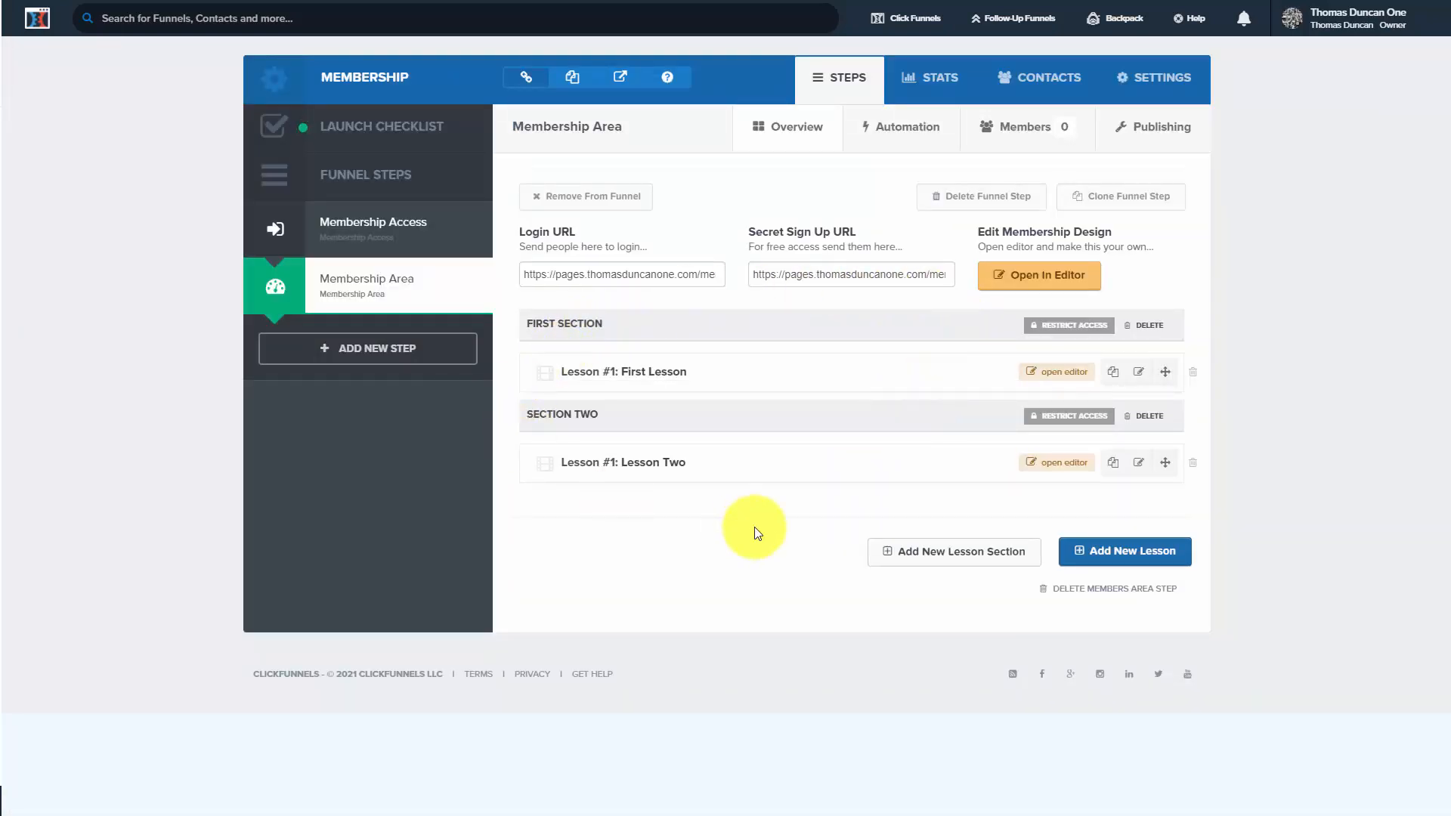
Load the membership's secret sign-up URL in an incognito window and register a test member with the account email, password and password confirmation.
left_click(812, 273)
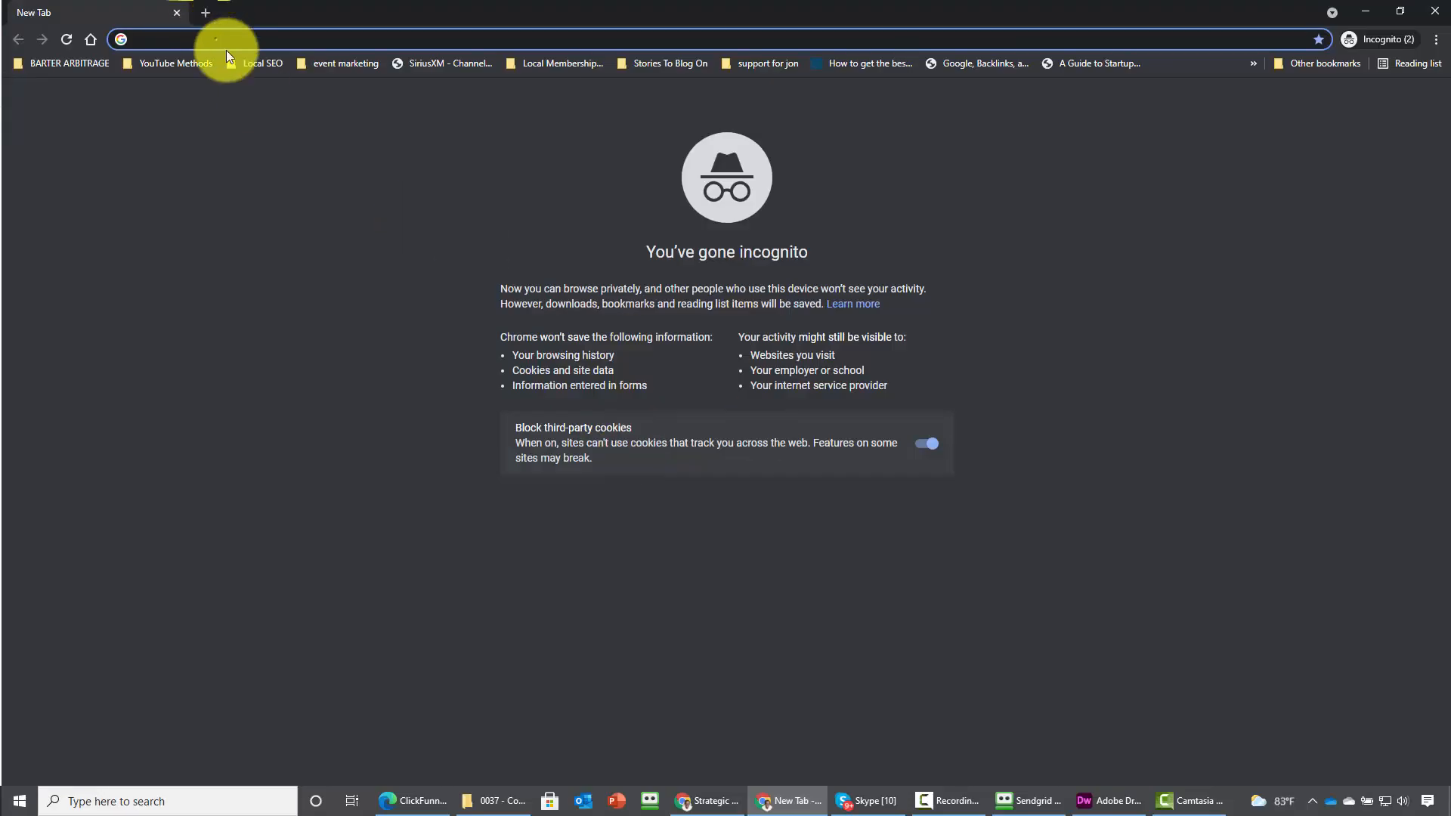
right_click(218, 41)
left_click(367, 159)
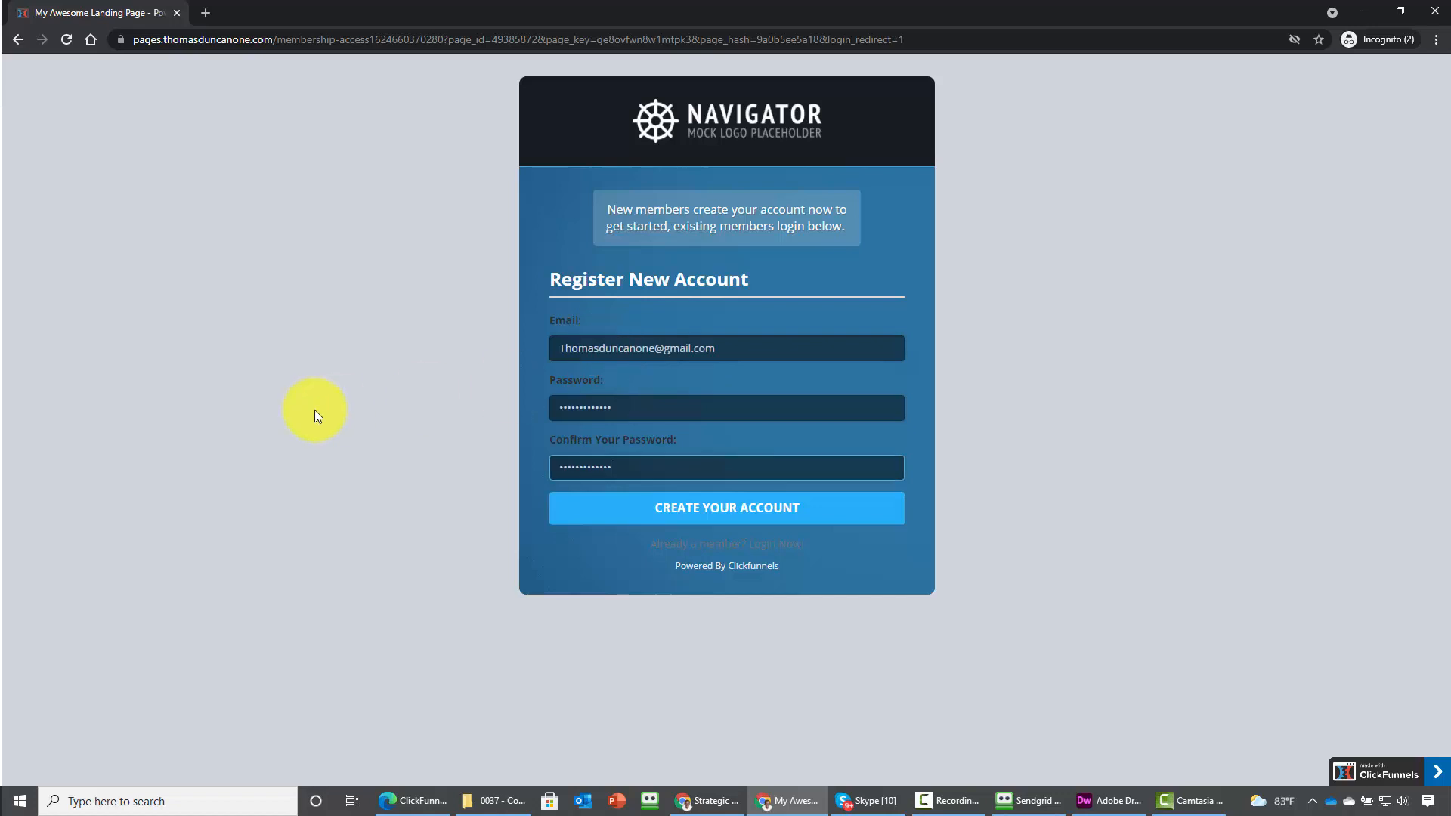
left_click(723, 512)
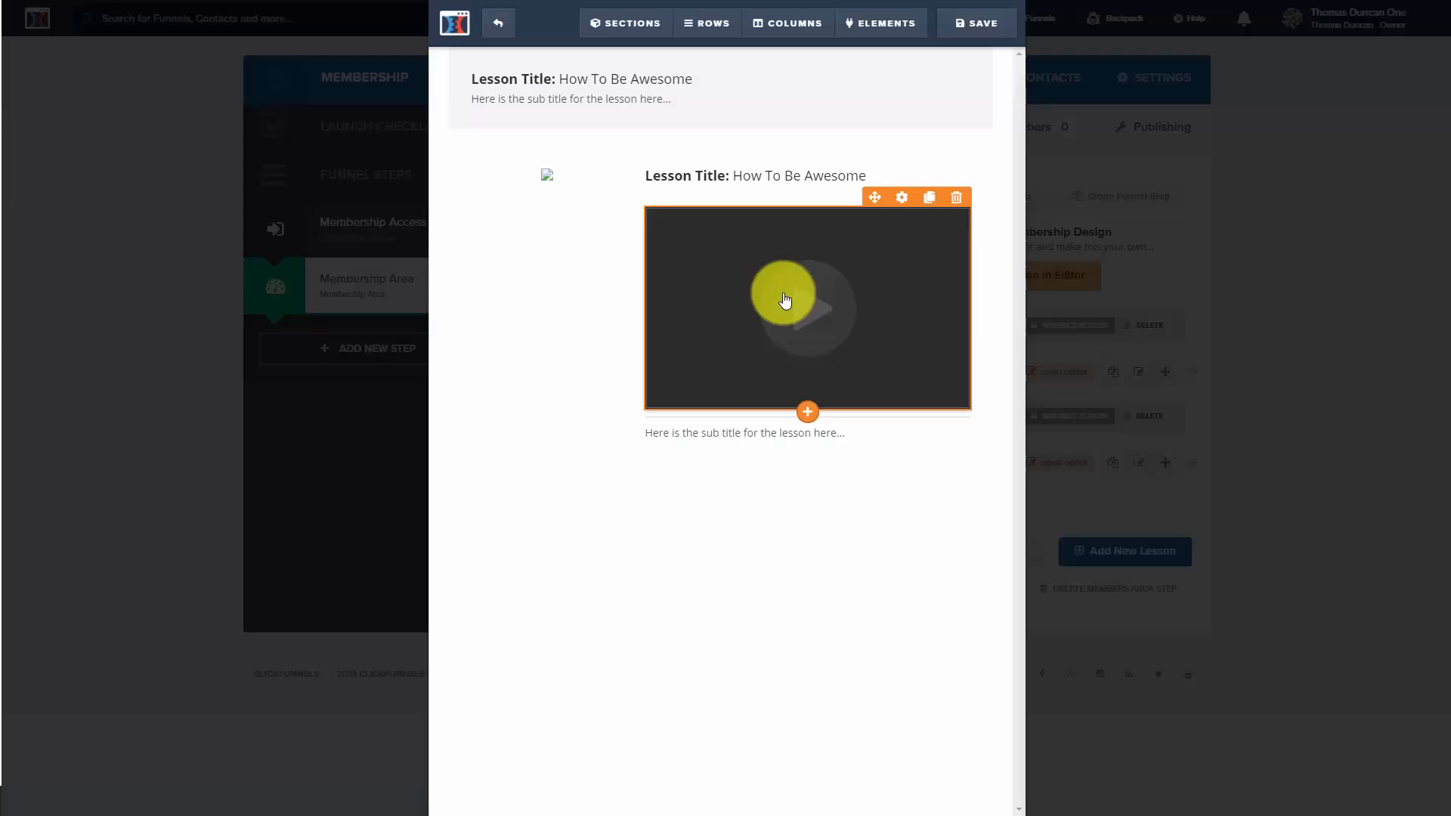
Set the lesson page's video type to YouTube, paste the copied video link as its YouTube URL, and save the page.
mouse_move(913, 236)
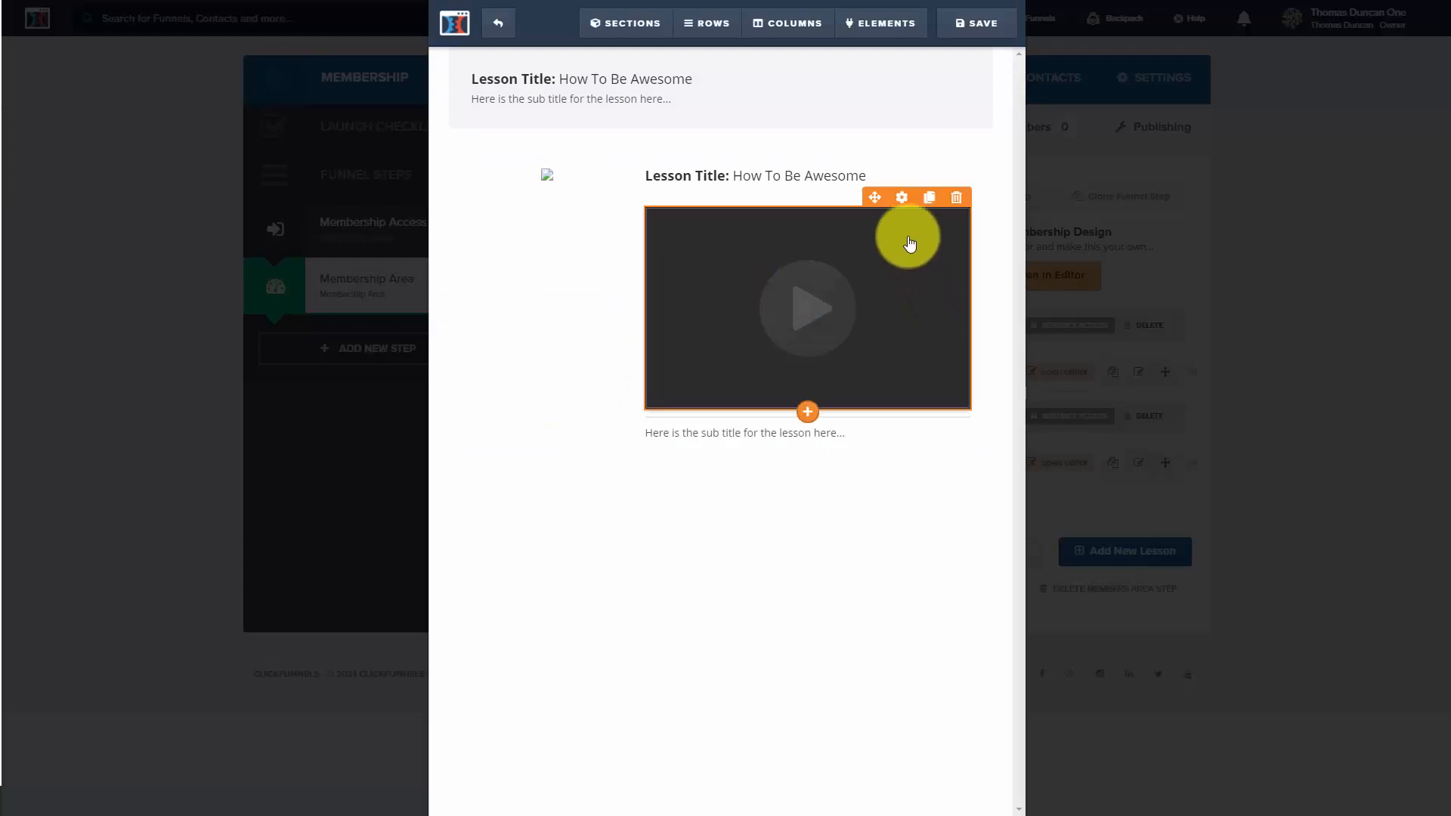
left_click(902, 200)
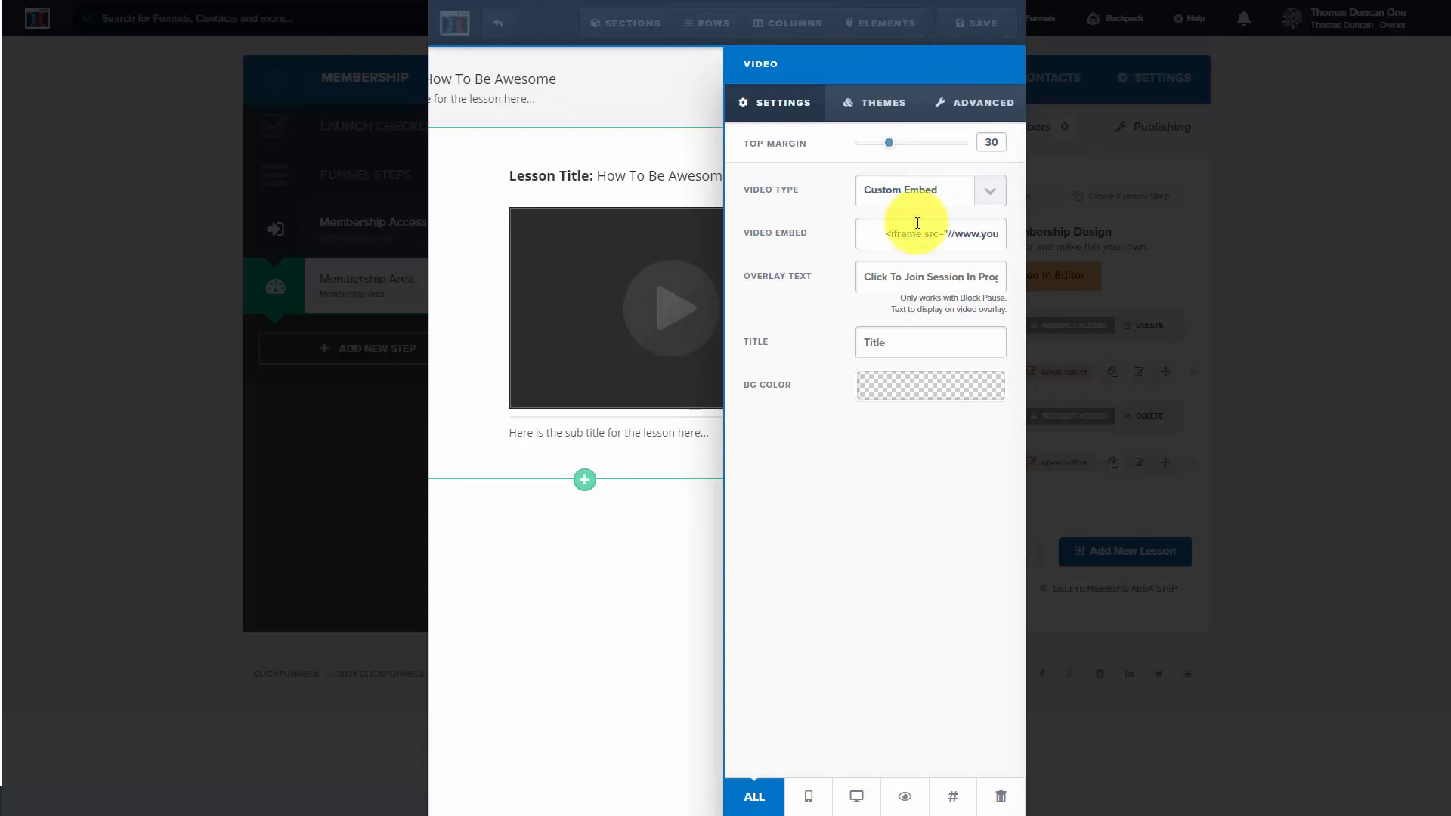
left_click(990, 195)
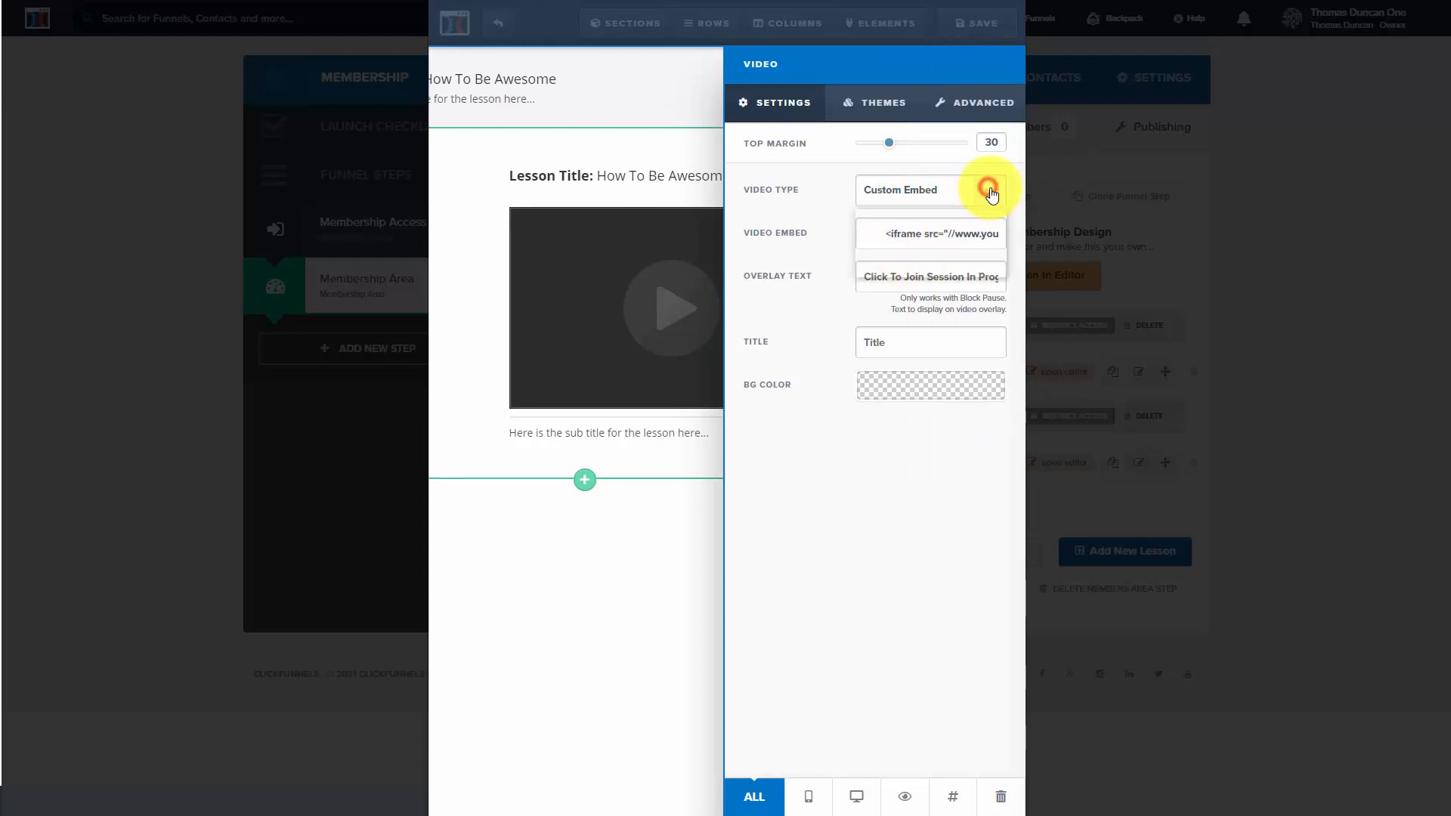
left_click(919, 233)
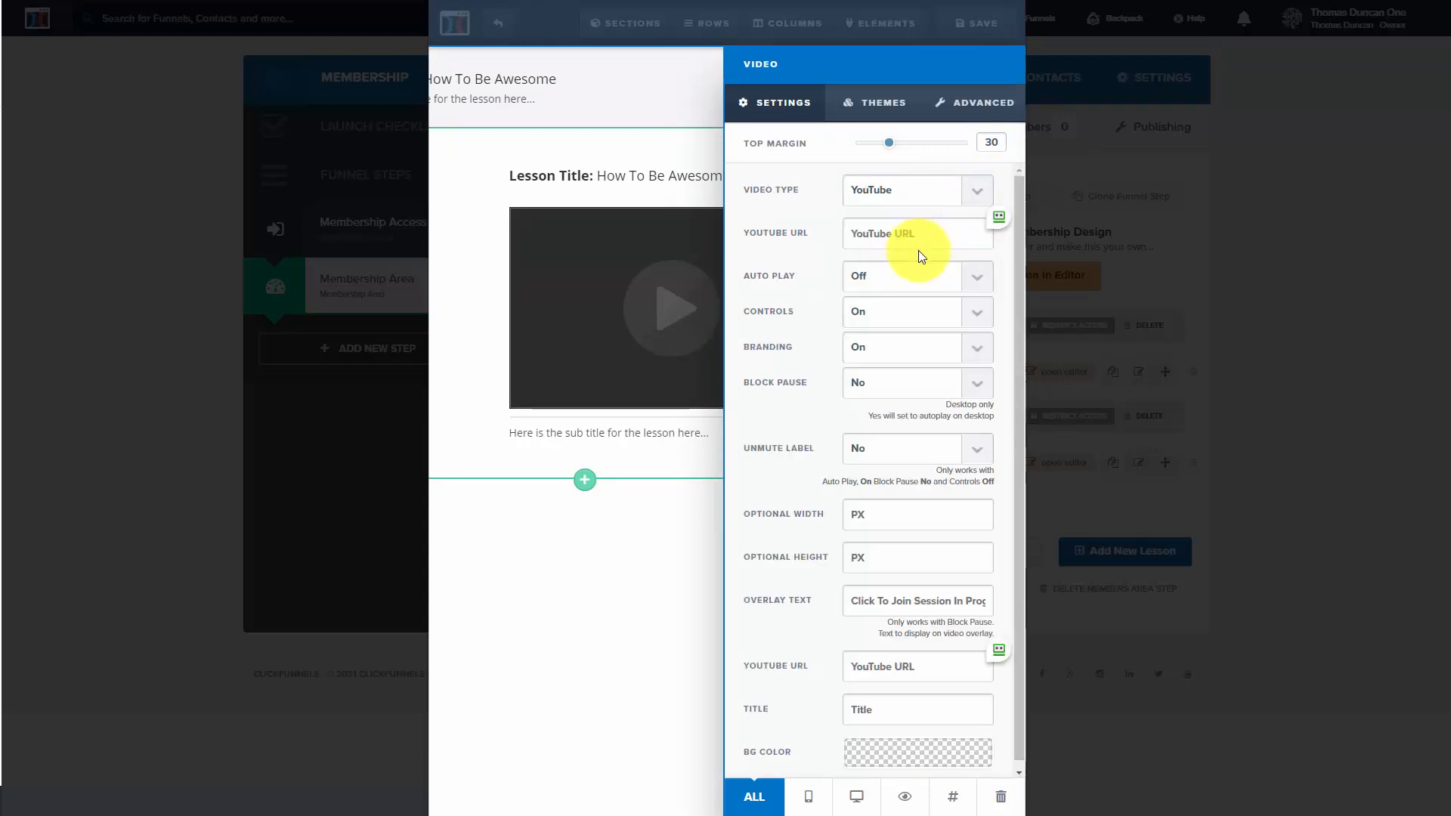
left_click(877, 232)
key("ctrl+v")
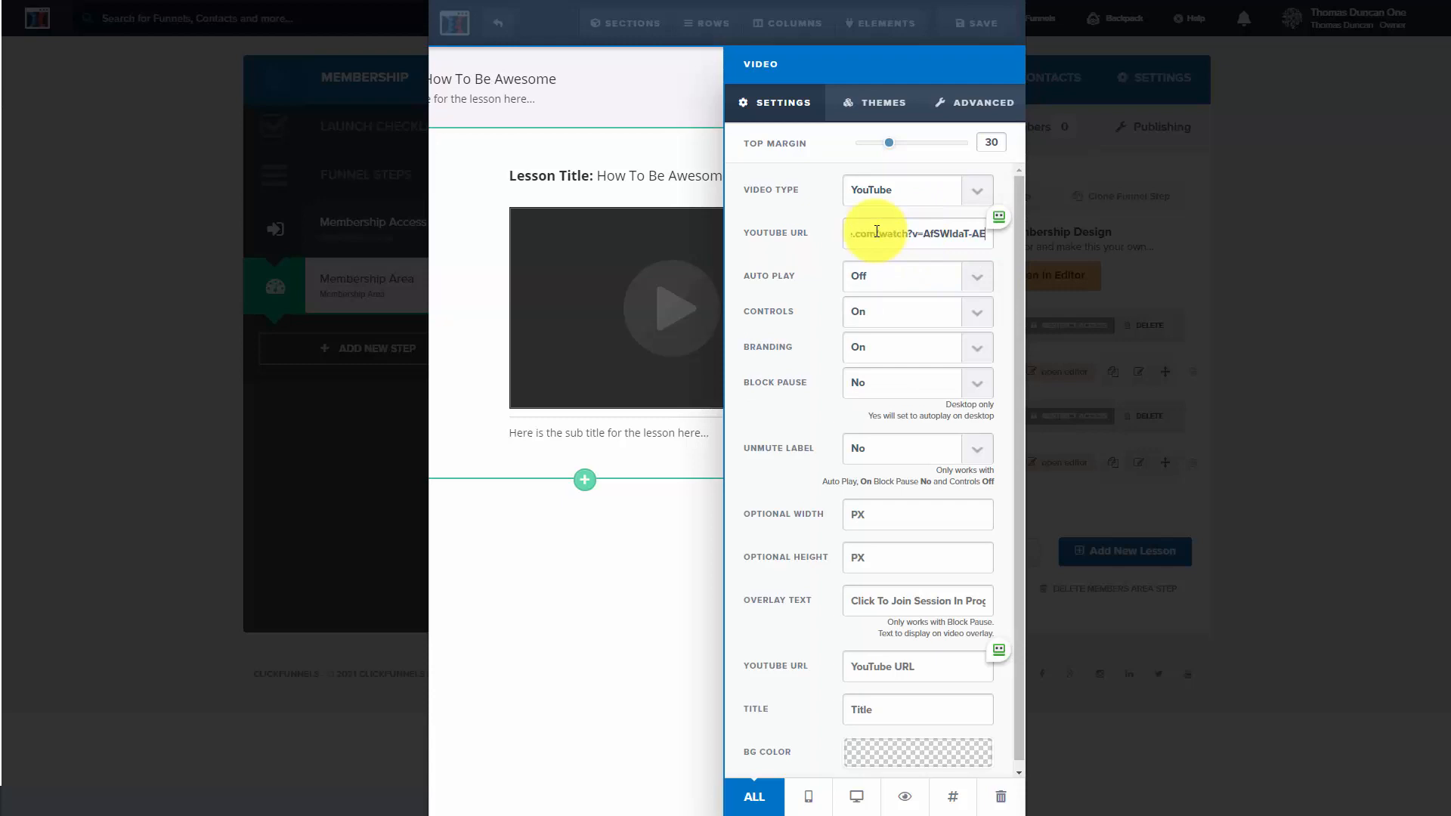
left_click(975, 26)
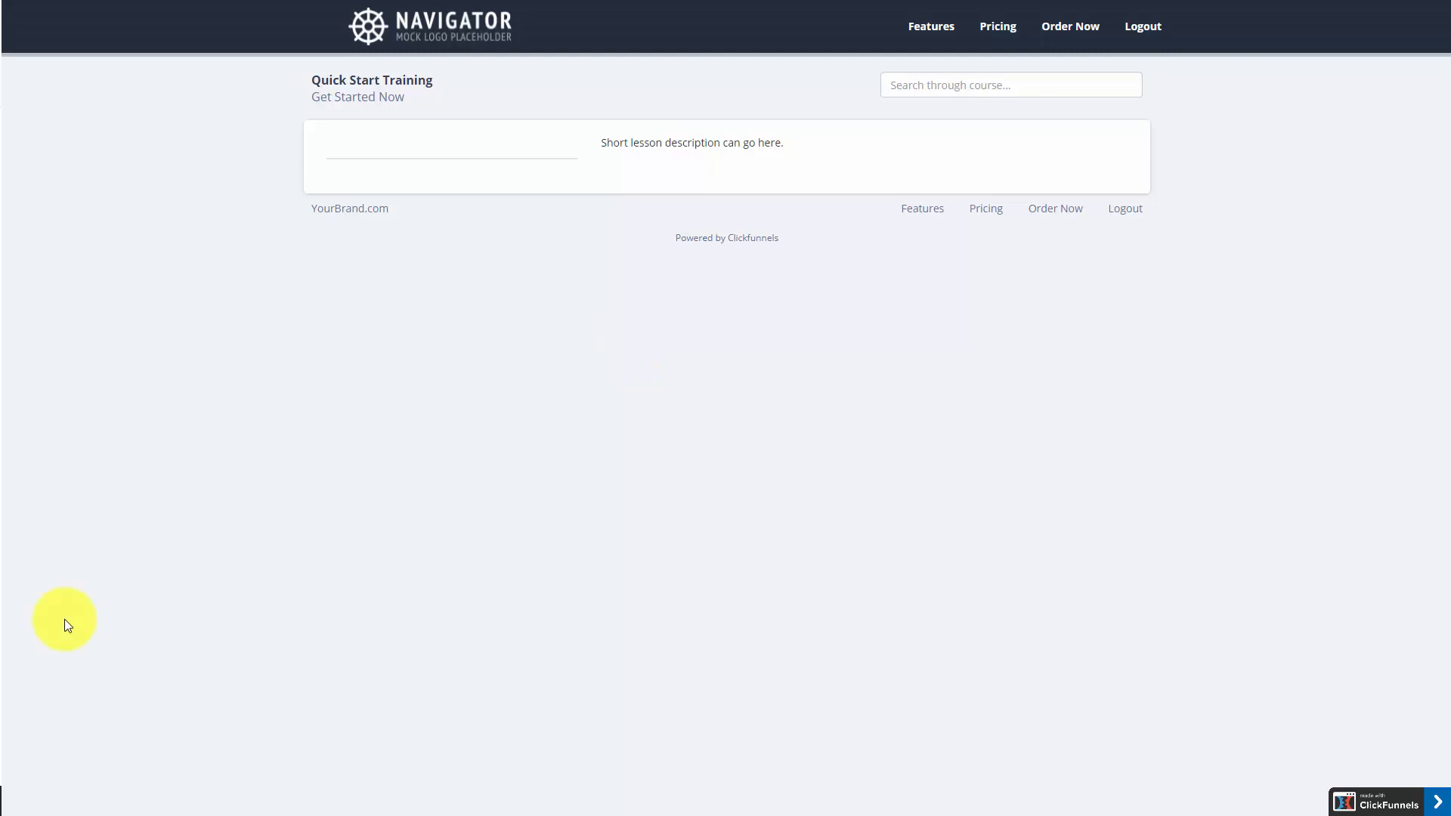
Close the member page preview and add a purchase of The Video Tutorials Masterclass to the new member's contact profile.
key("ctrl+w")
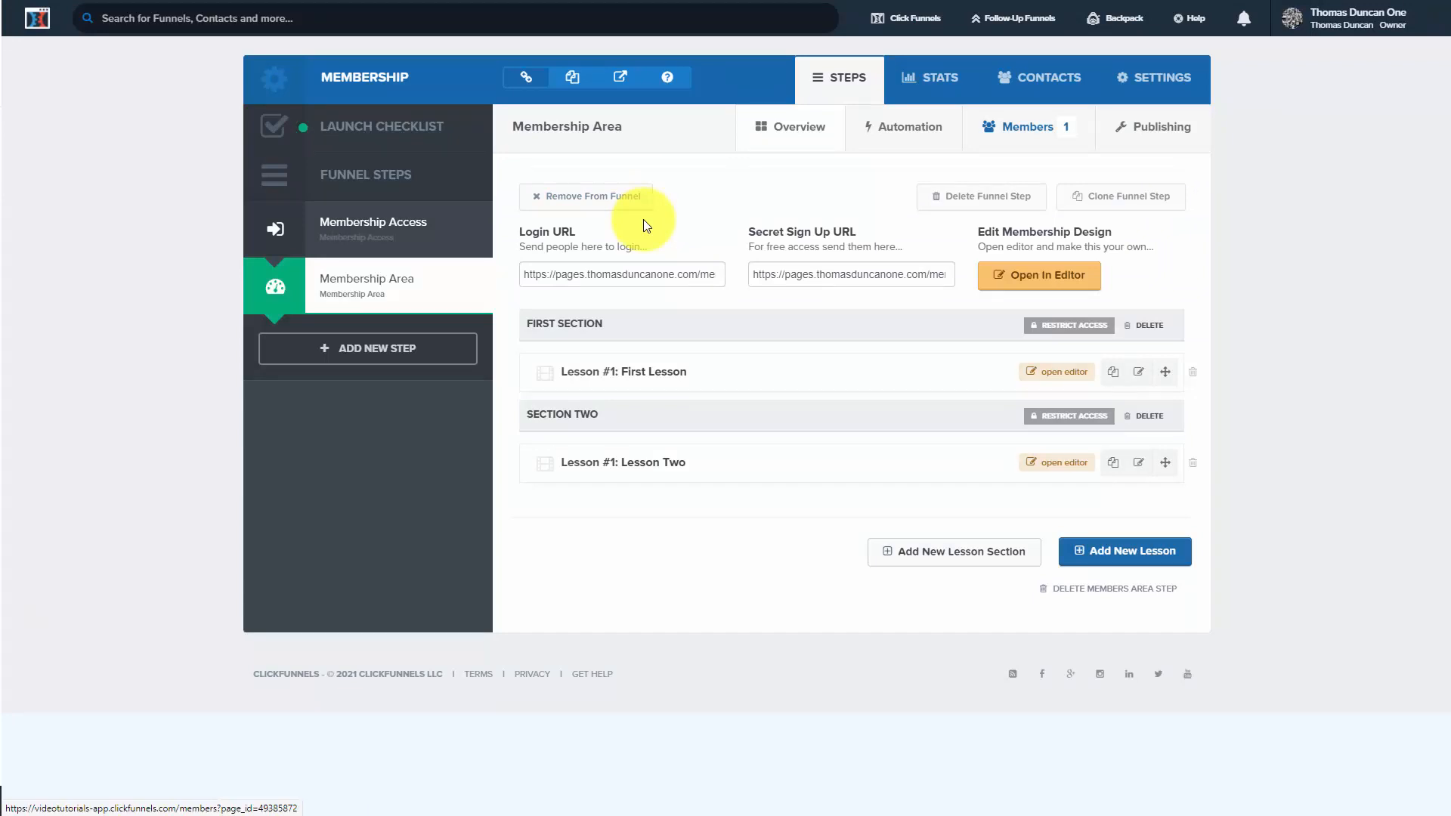
left_click(1026, 126)
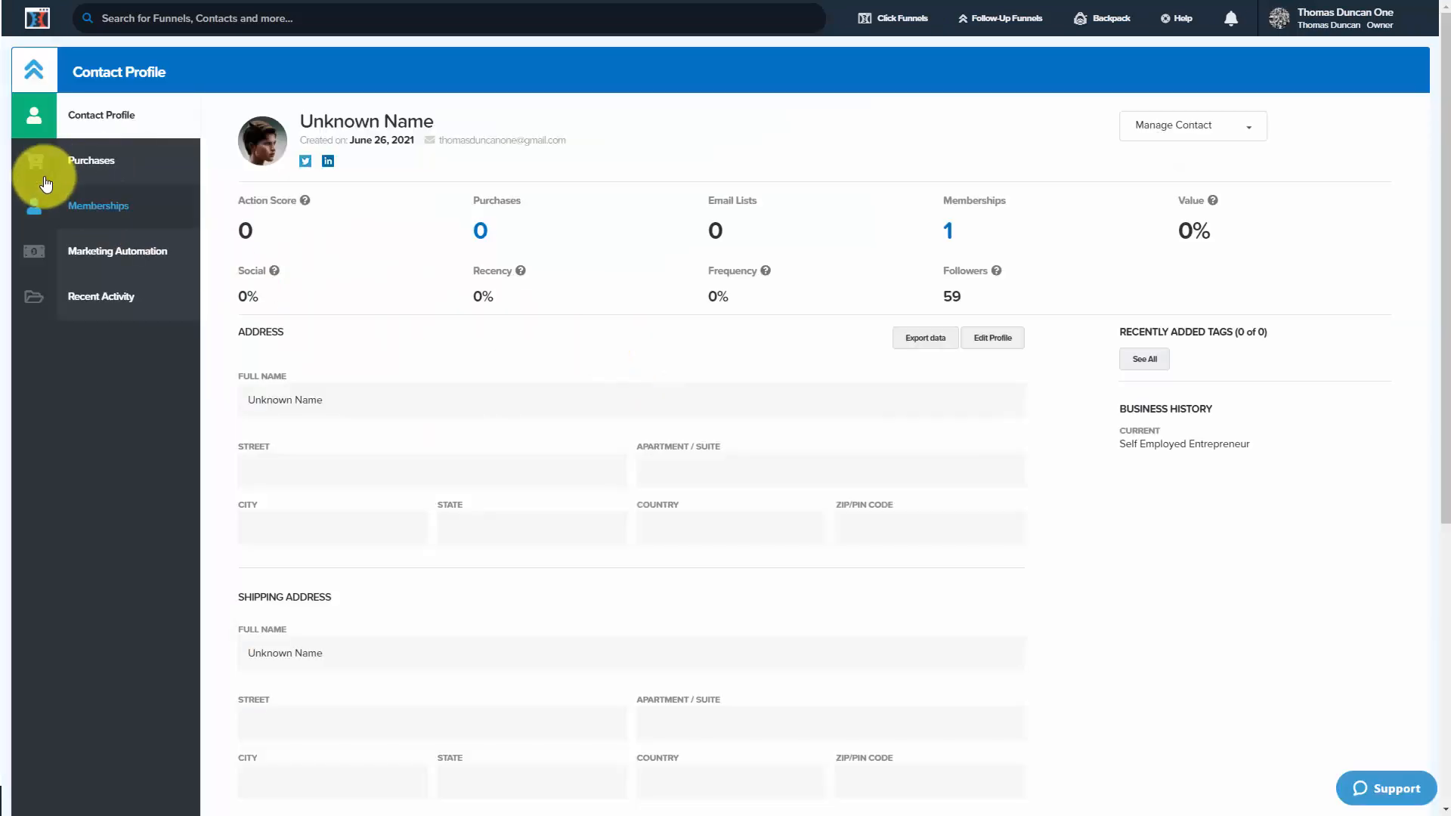
left_click(93, 163)
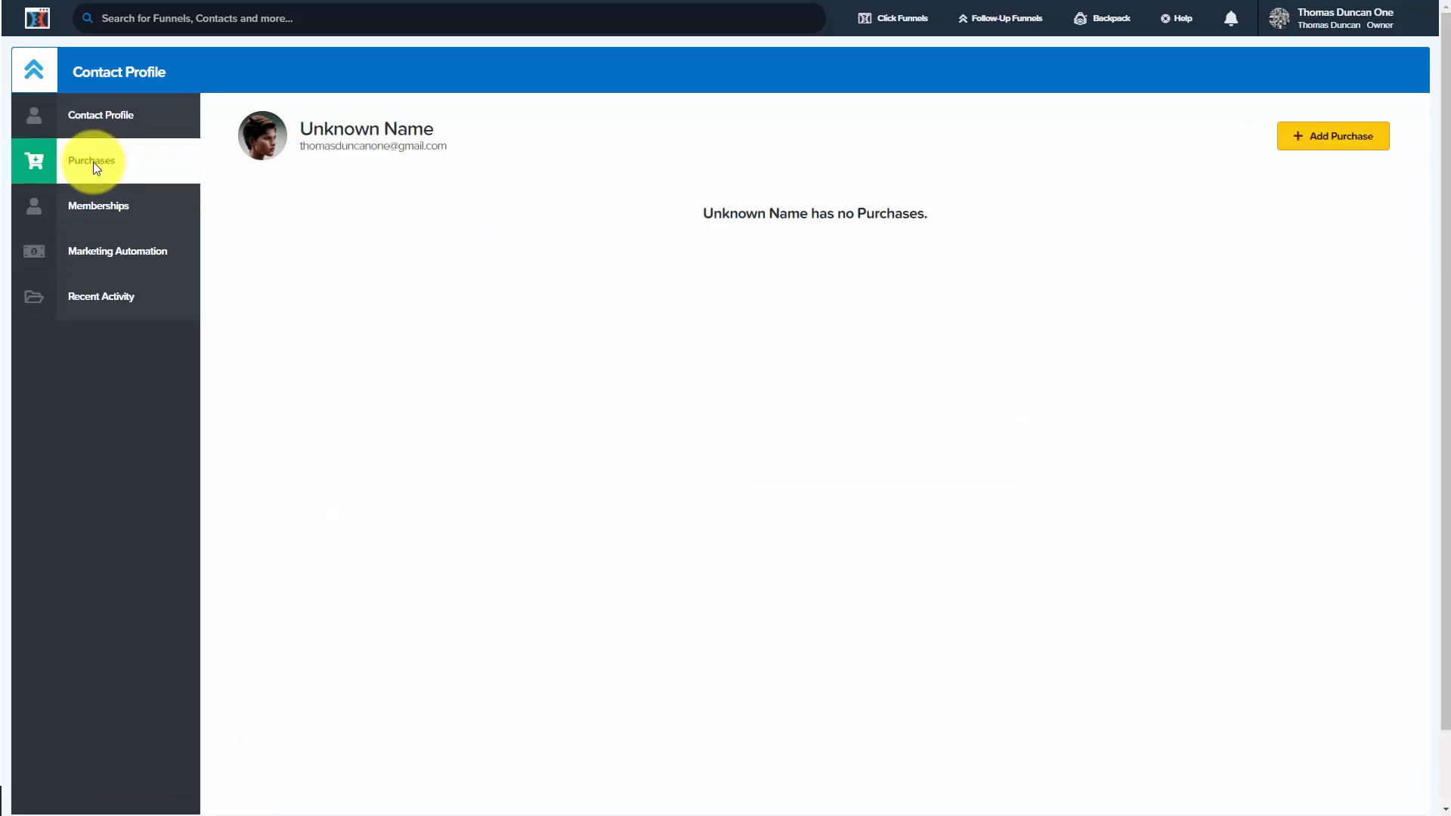
left_click(1291, 146)
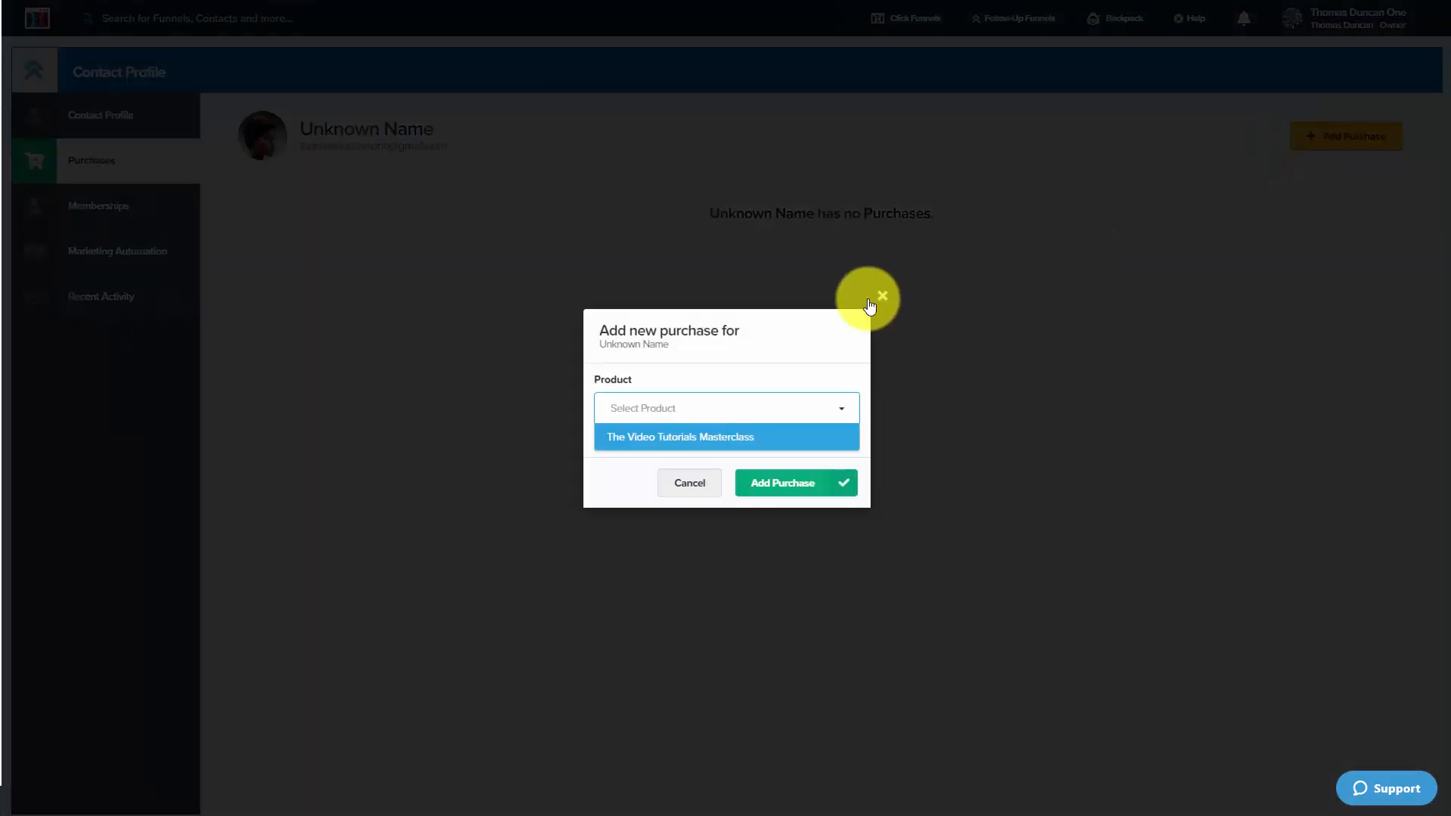
left_click(702, 441)
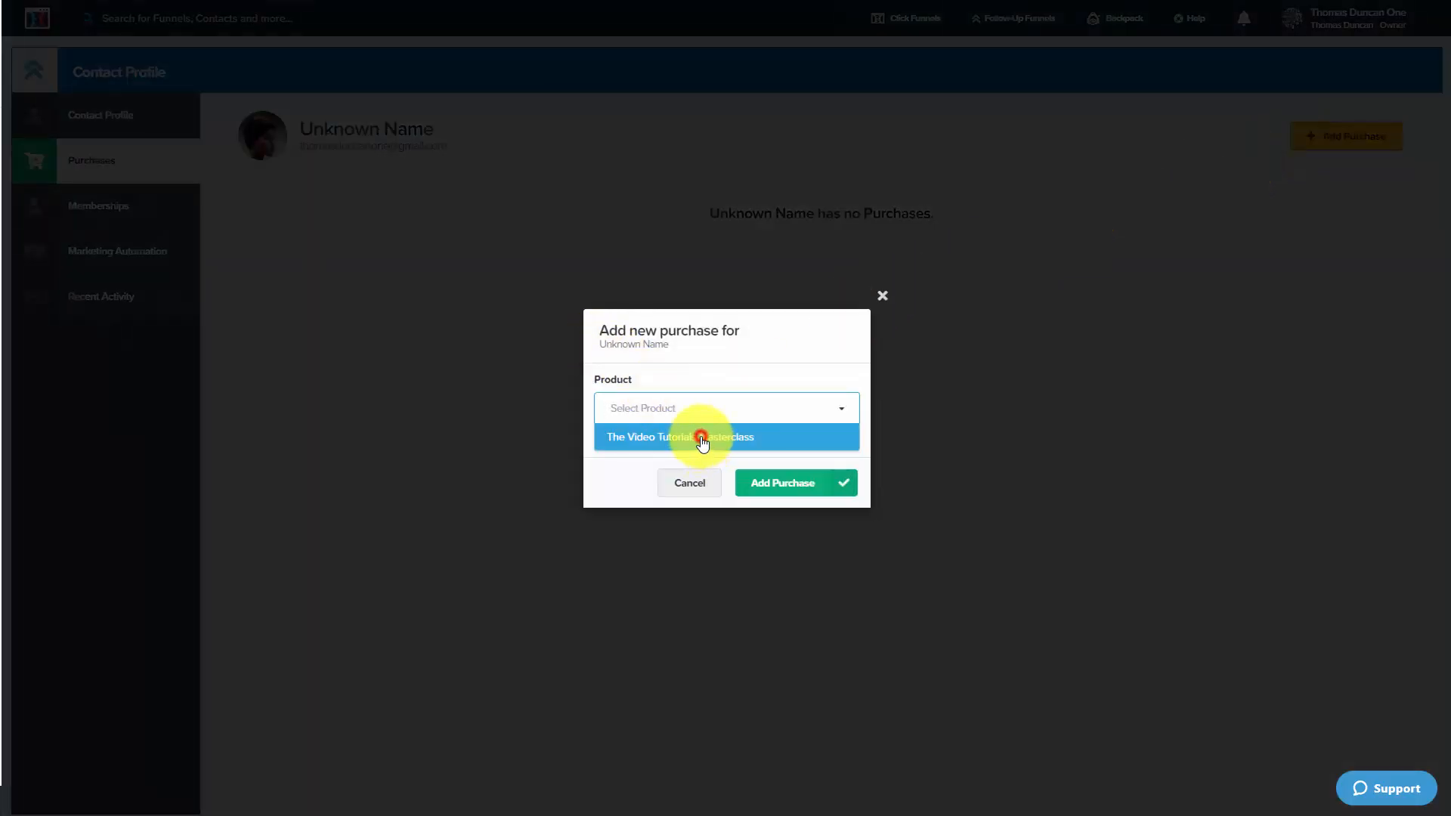
left_click(771, 484)
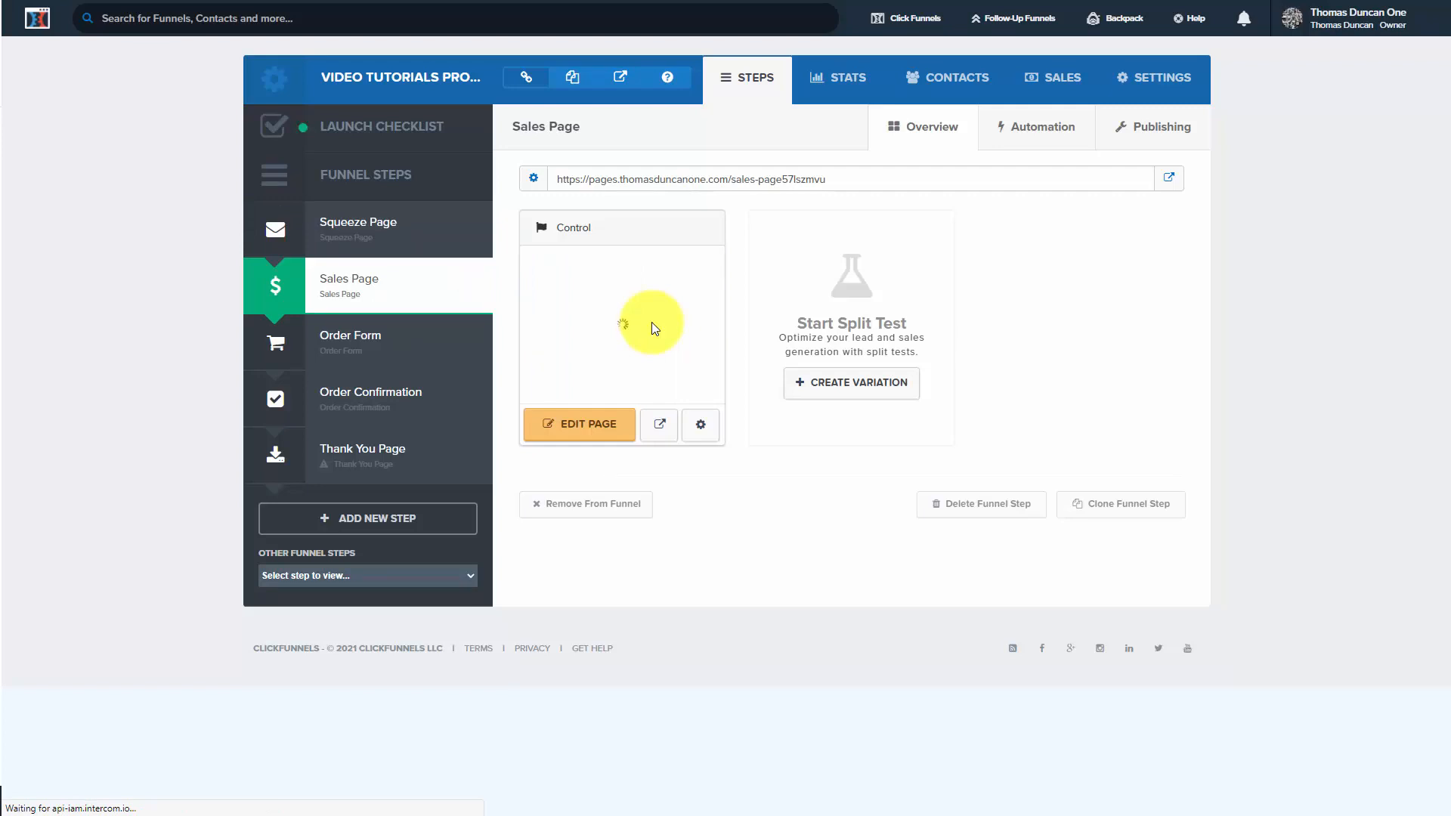
Set the Sales Page step's publishing path to "the video tutorials masterclass" and update the funnel step.
left_click(1132, 133)
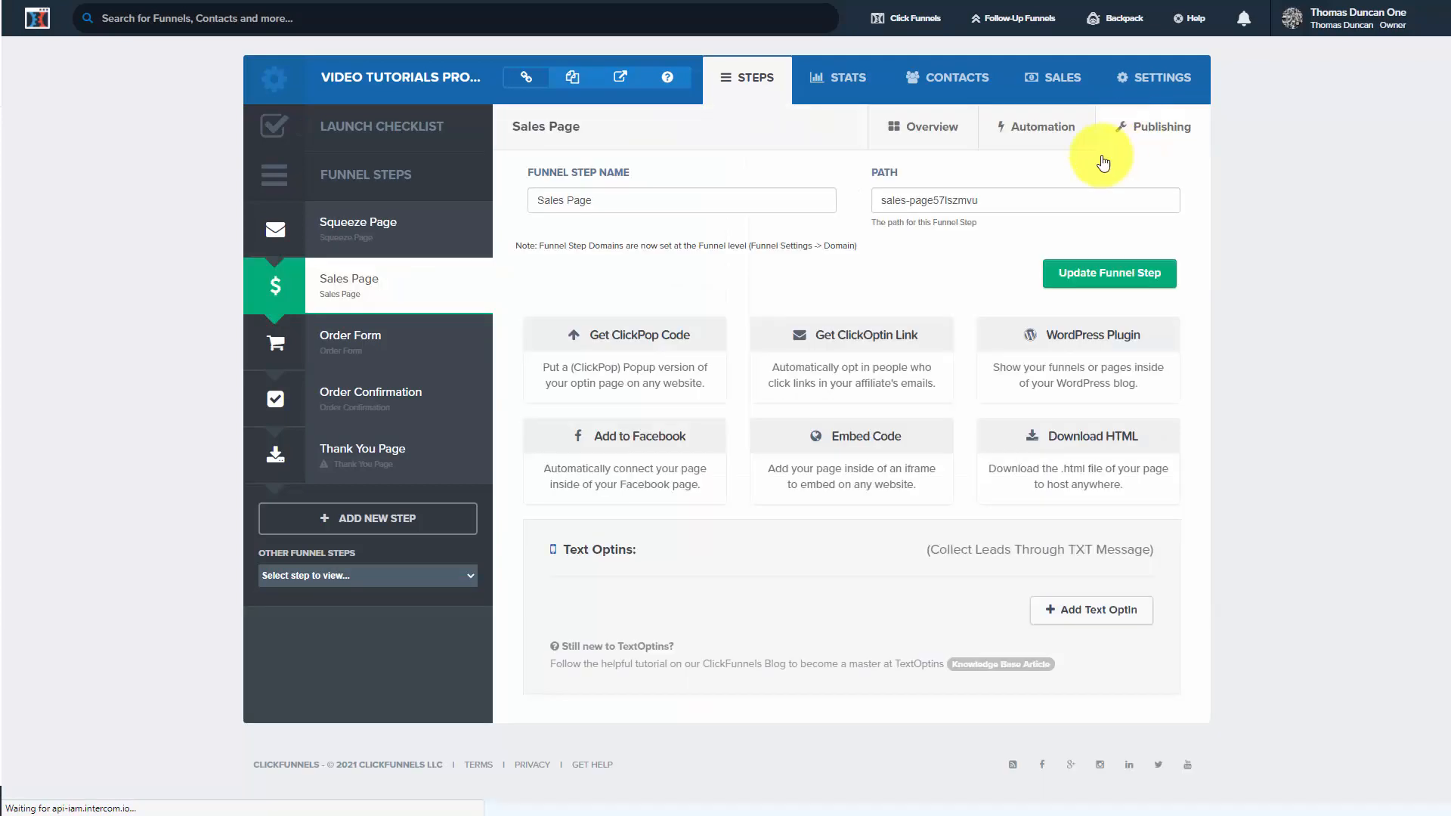
left_click(995, 198)
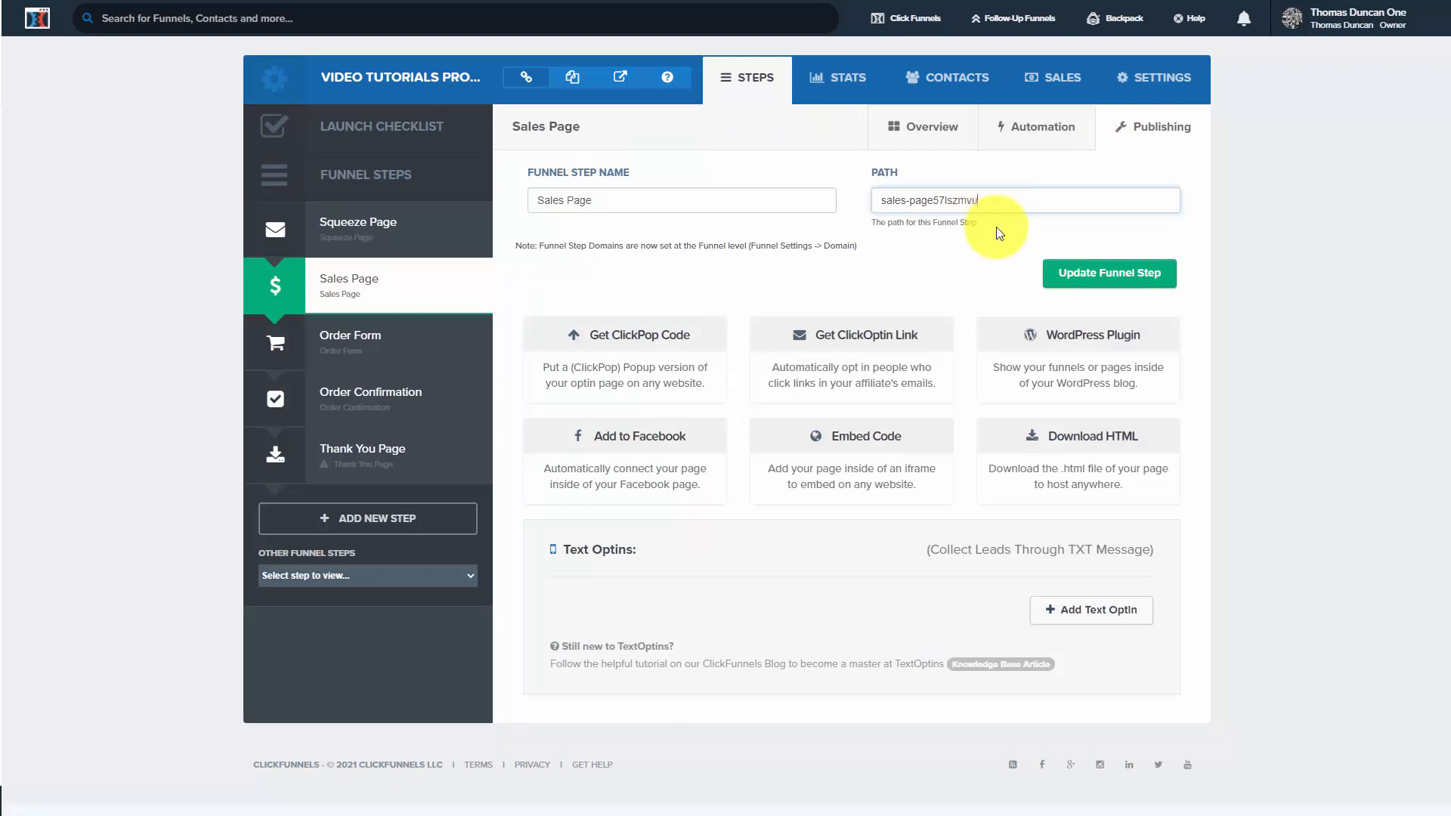
key("ctrl+a")
type("the video tutorials masterclass")
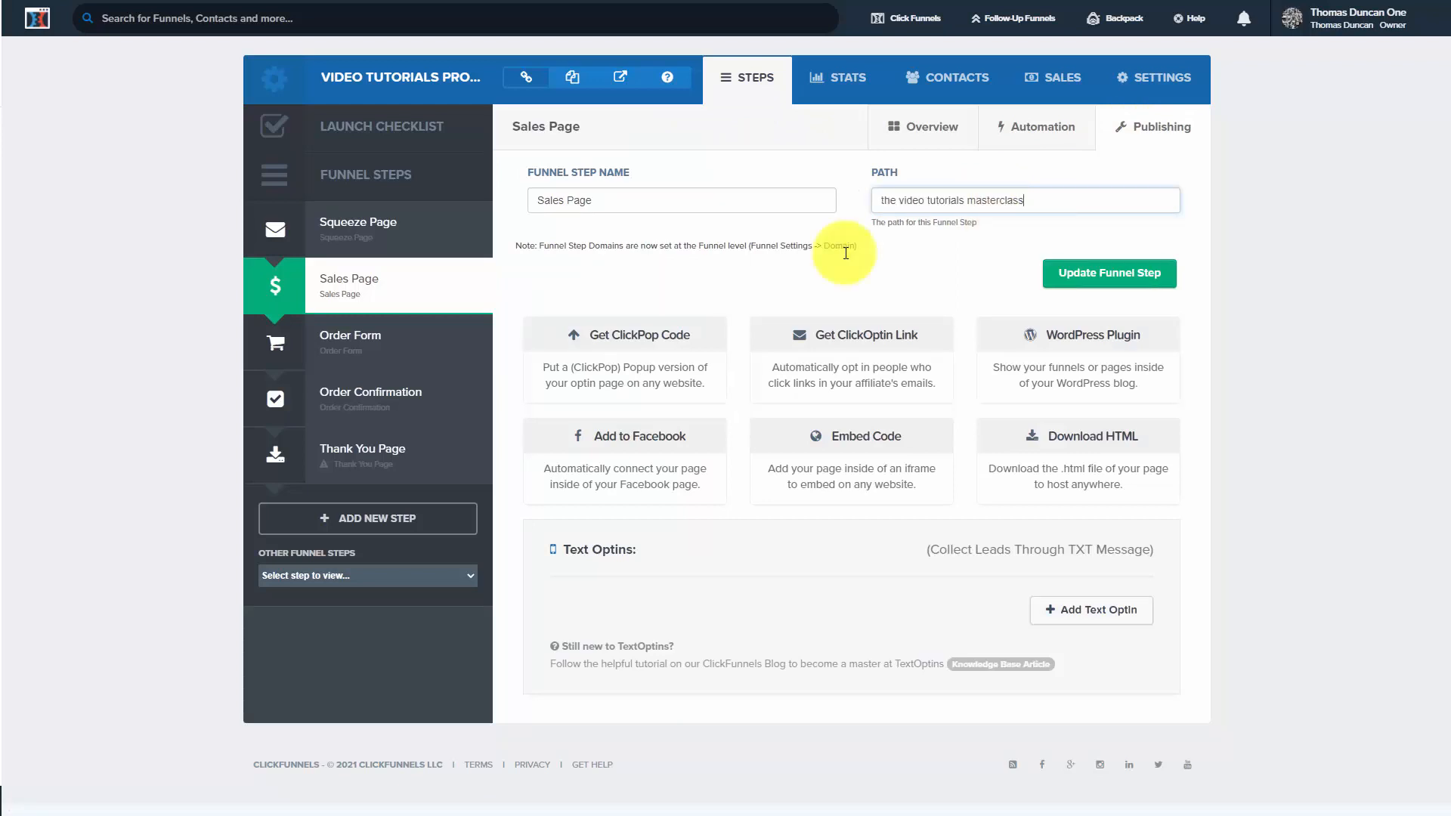
left_click(1069, 281)
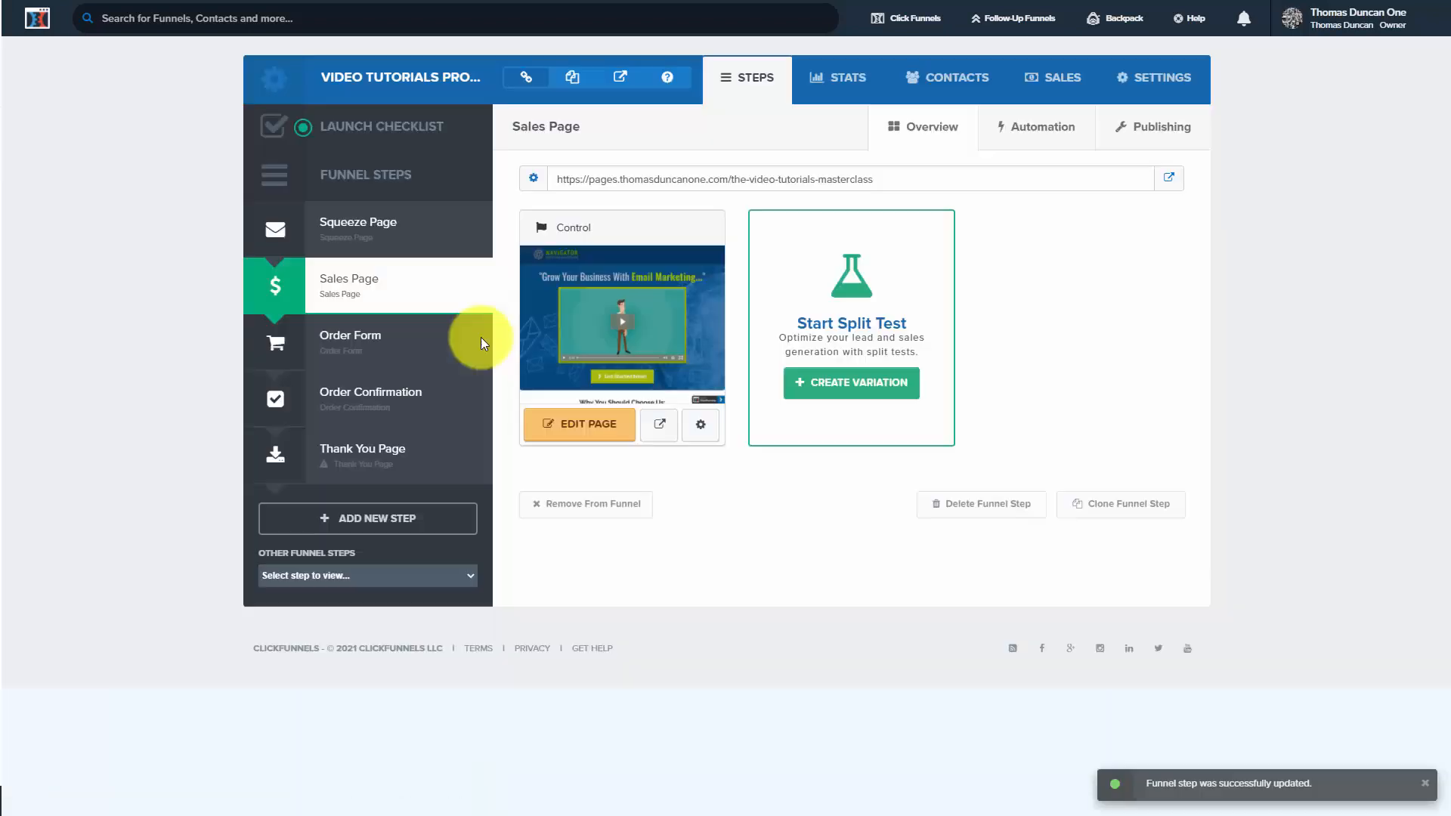
Check the Order Form step's overview and open the Order Confirmation step.
left_click(376, 344)
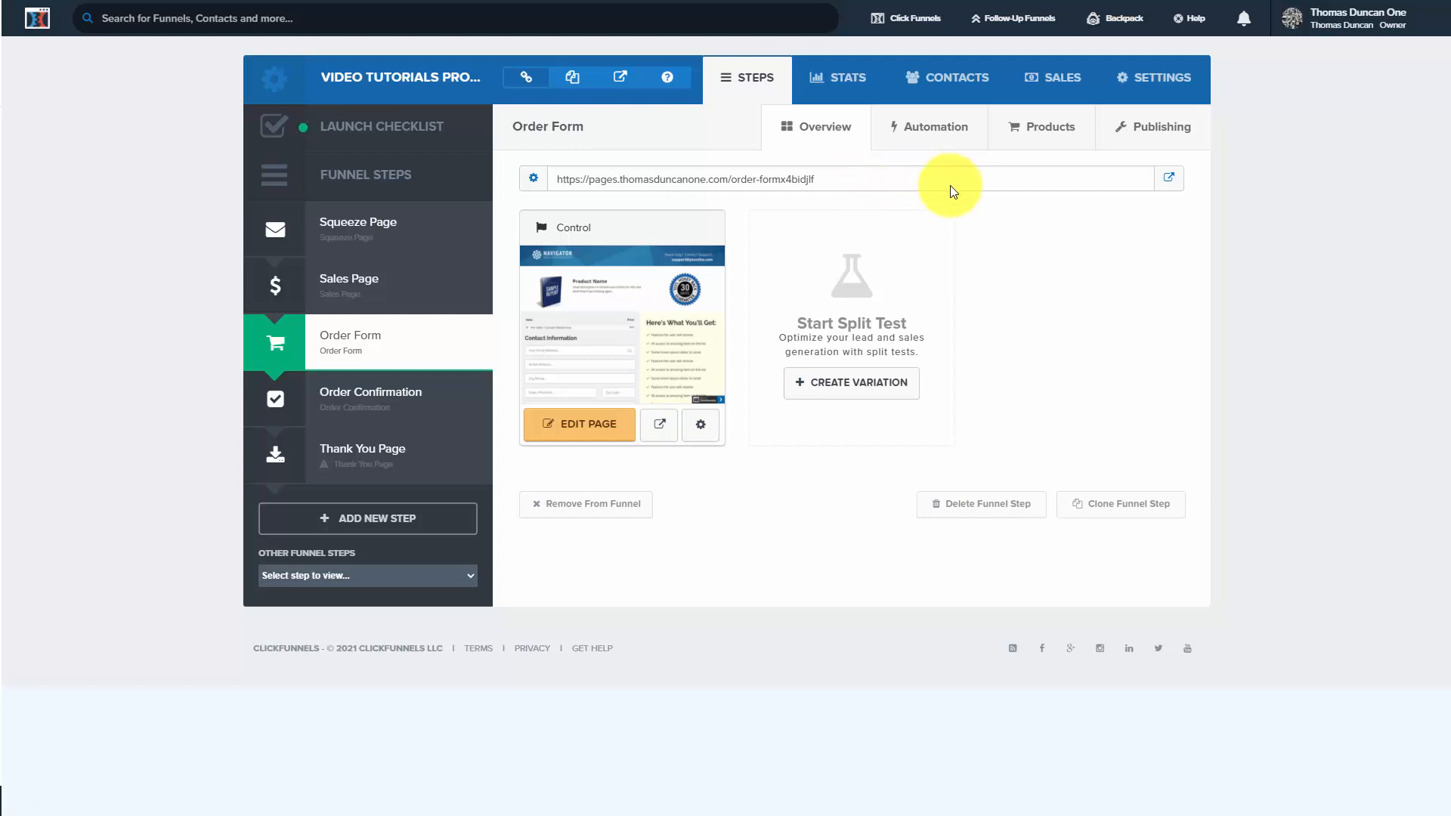
left_click(376, 402)
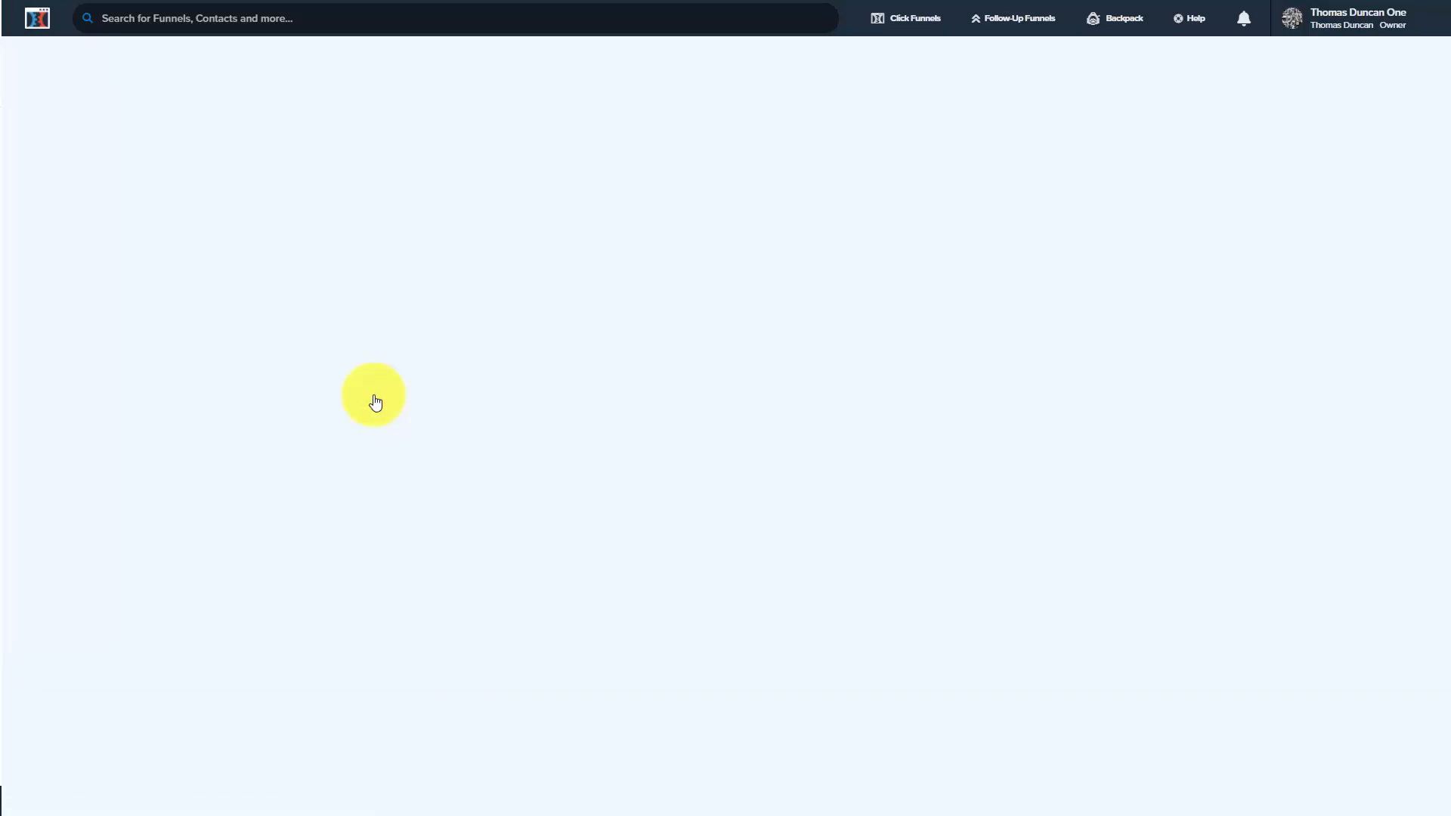